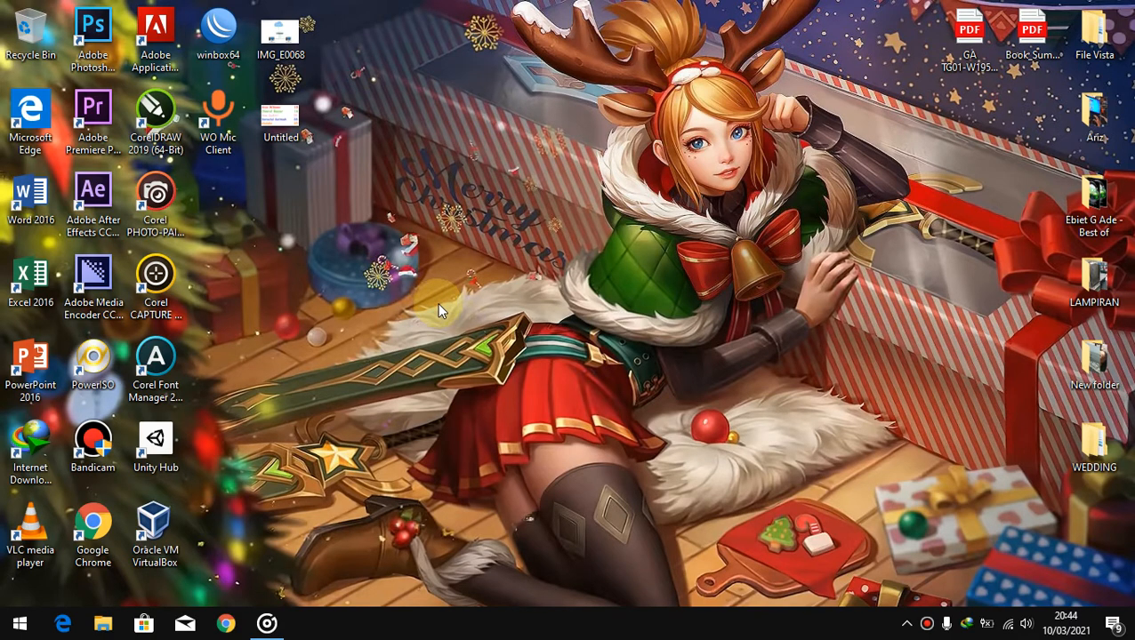
Open the IMG_E0068 topology image from the desktop and launch Oracle VM VirtualBox.
double_click(280, 36)
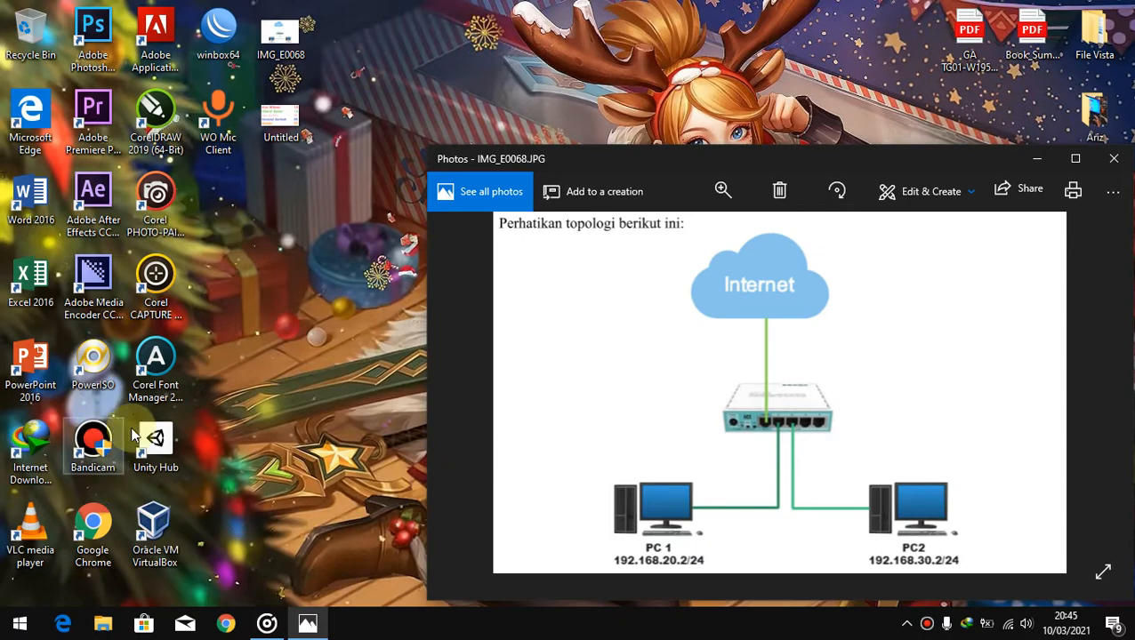
left_click(163, 520)
double_click(163, 525)
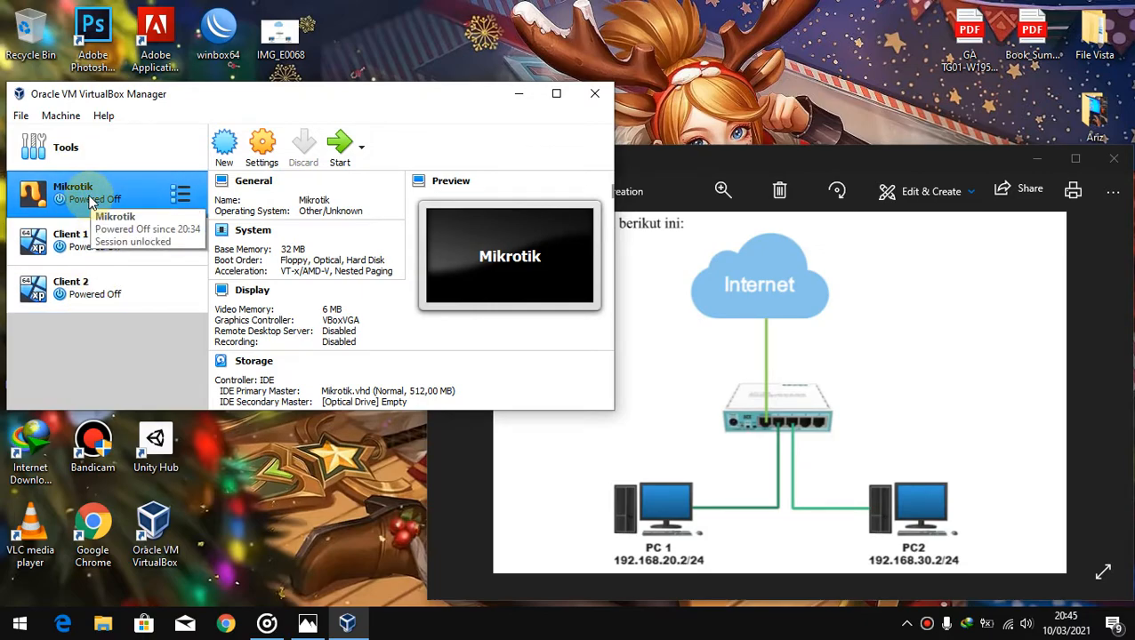
Attach network Adapter 1 of the Mikrotik virtual machine to Bridged Adapter in its settings.
left_click(741, 511)
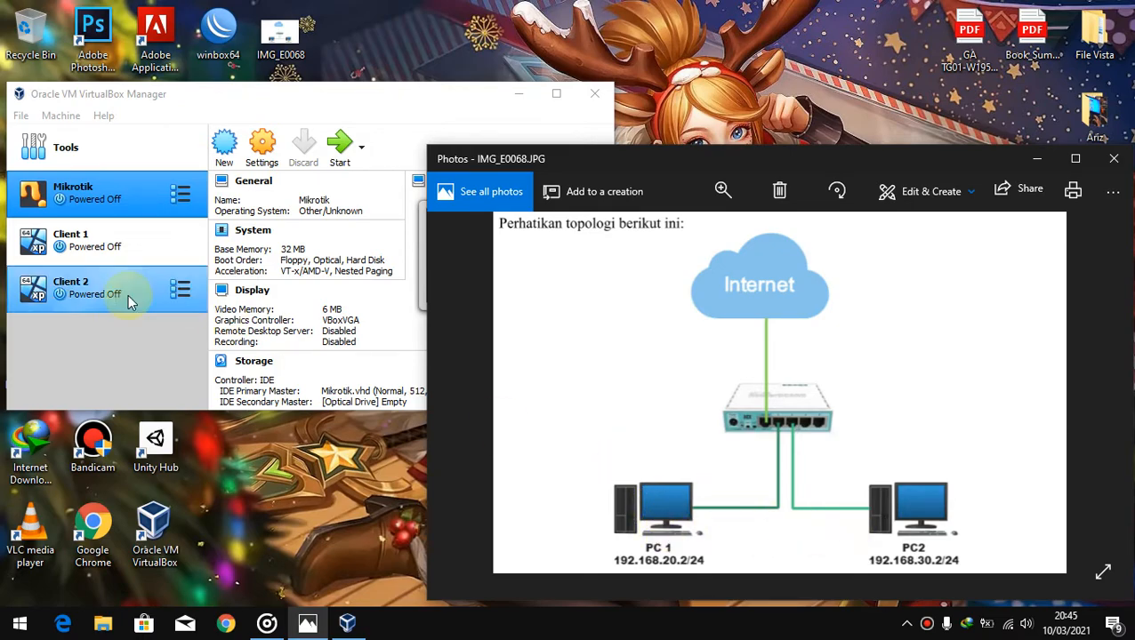
left_click(99, 342)
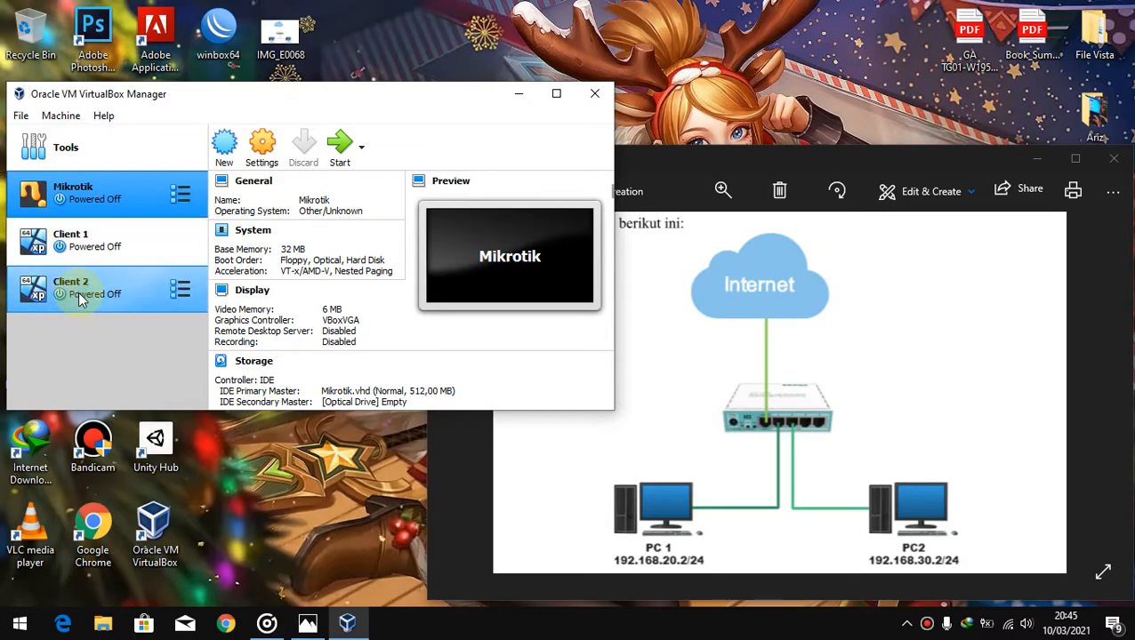
left_click(78, 258)
left_click(67, 195)
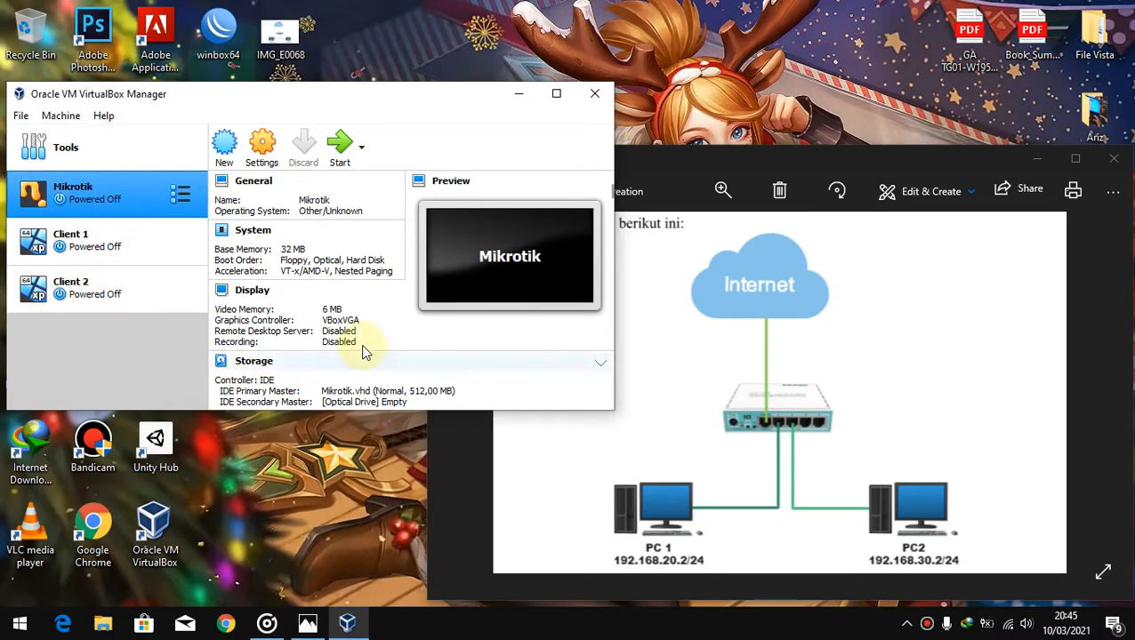
left_click(265, 148)
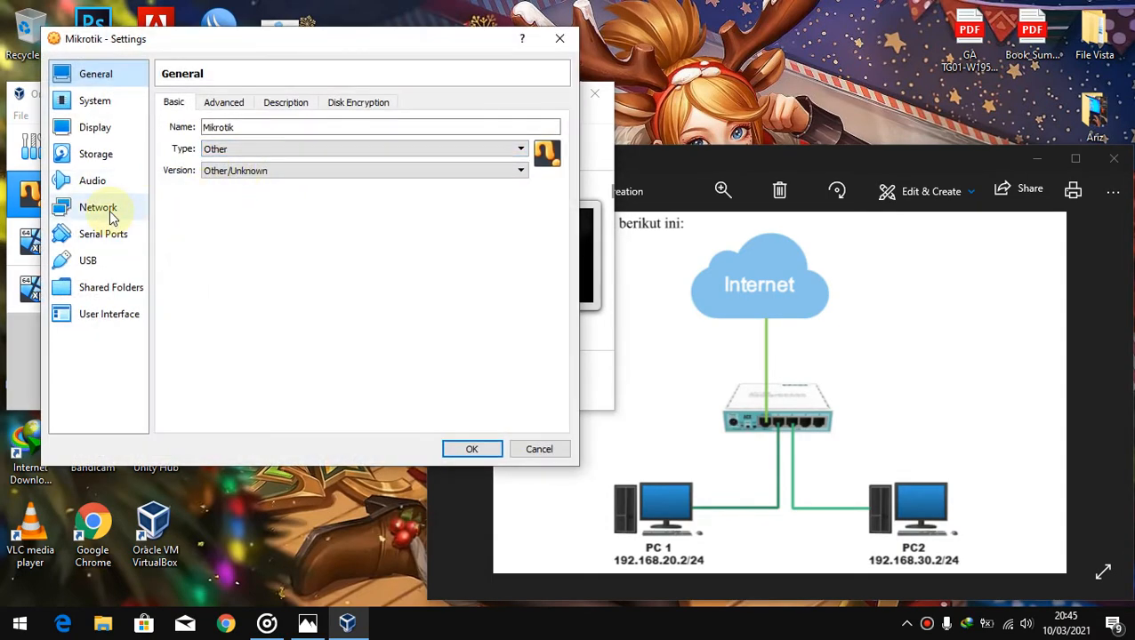
left_click(110, 215)
left_click(298, 147)
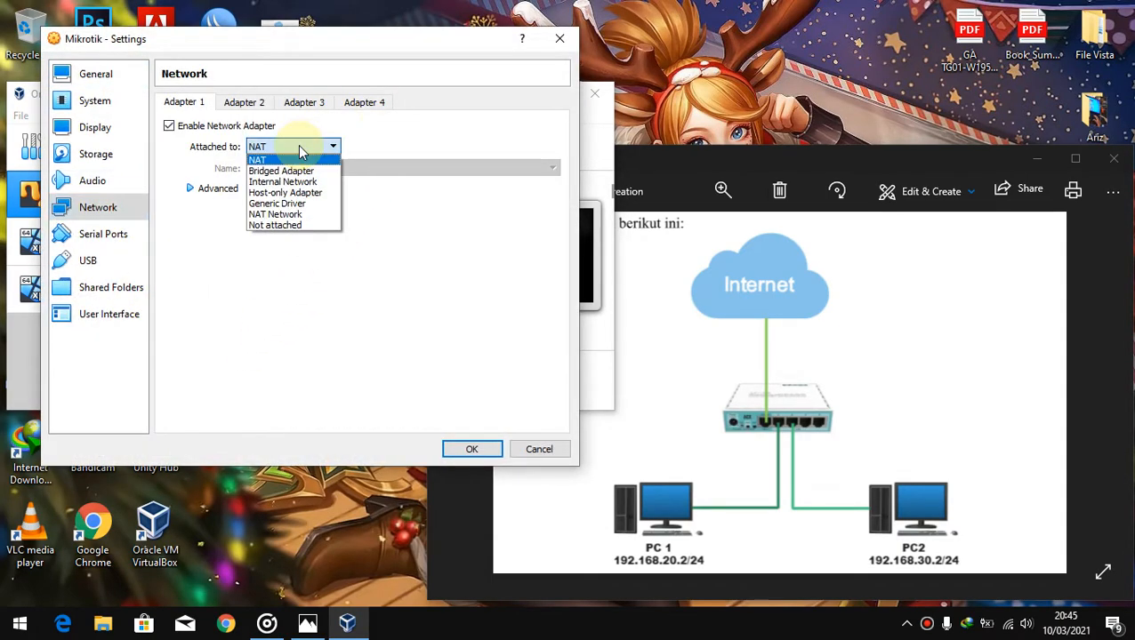
left_click(324, 168)
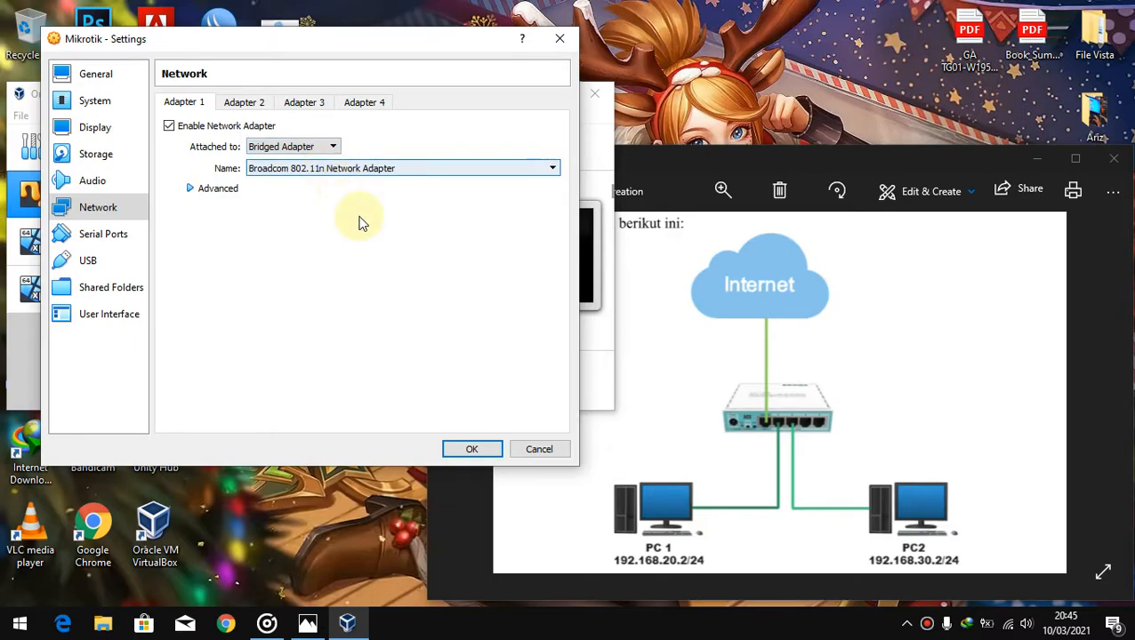
Check which Wi-Fi network the host computer is connected to.
left_click(705, 336)
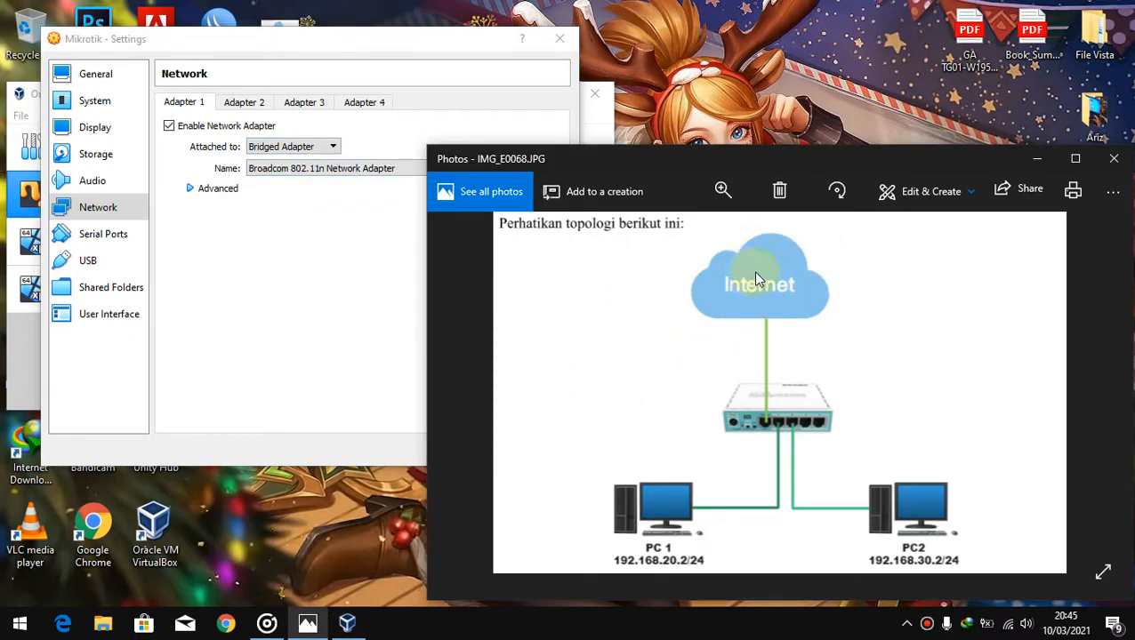
left_click(876, 628)
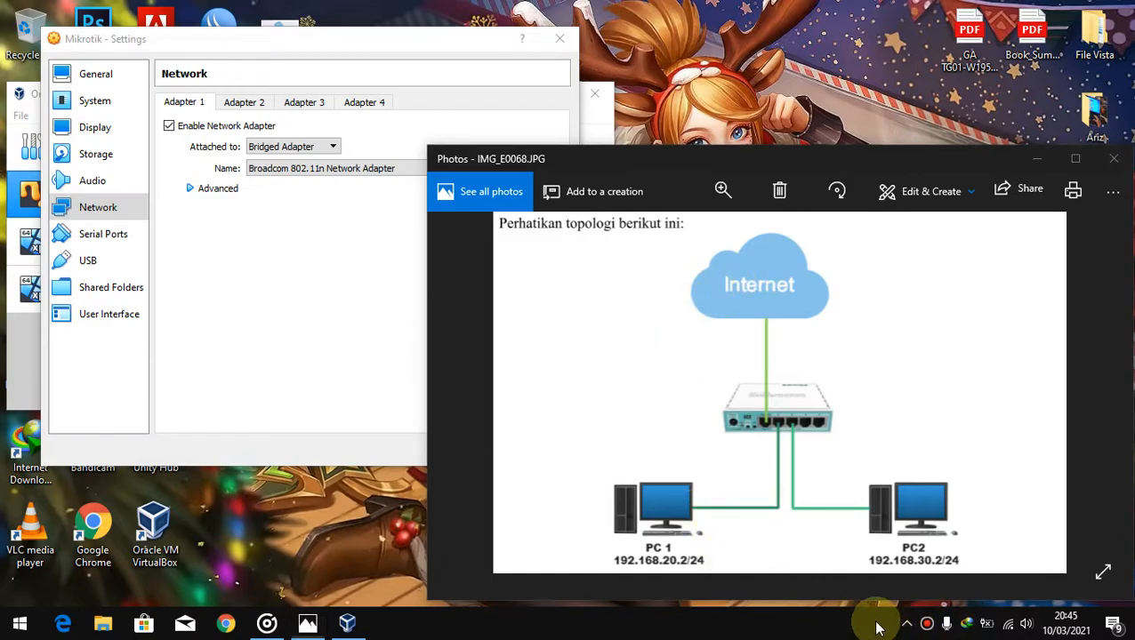
left_click(1008, 624)
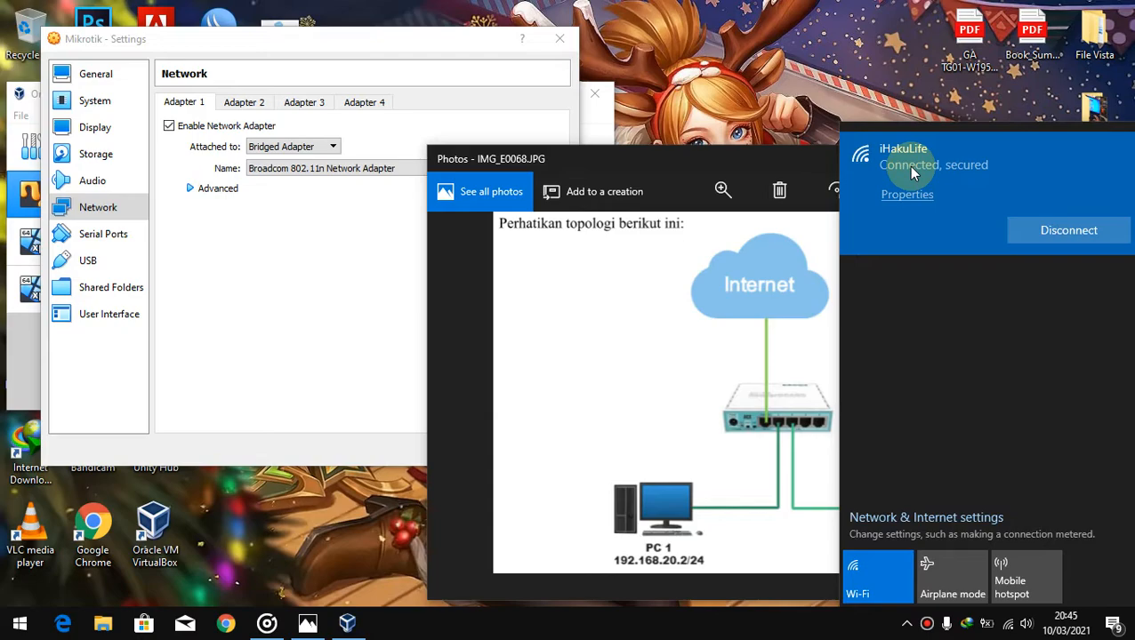
left_click(647, 330)
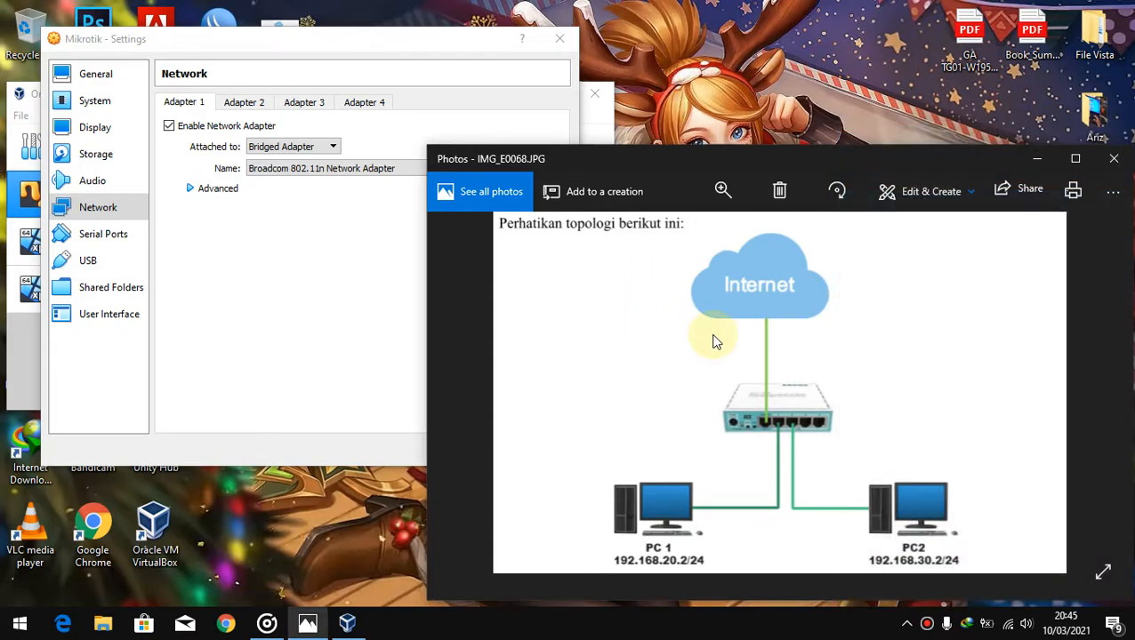
Enable Adapter 2 of the Mikrotik machine and attach it to an Internal Network named "kabel 1".
left_click(250, 304)
left_click(242, 104)
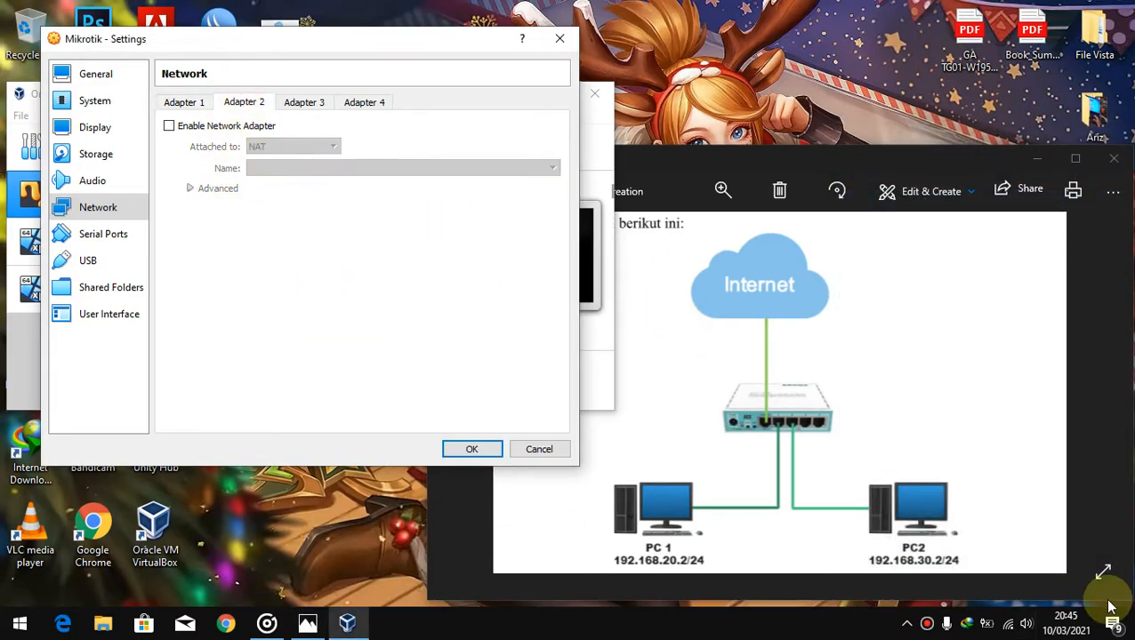
left_click(891, 473)
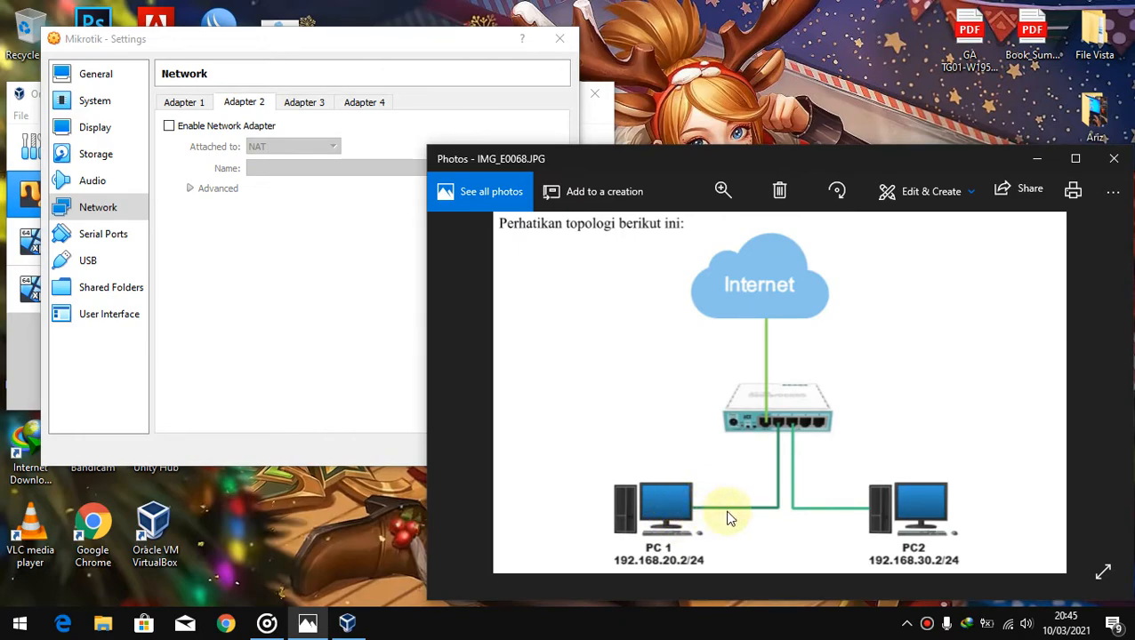
left_click(285, 169)
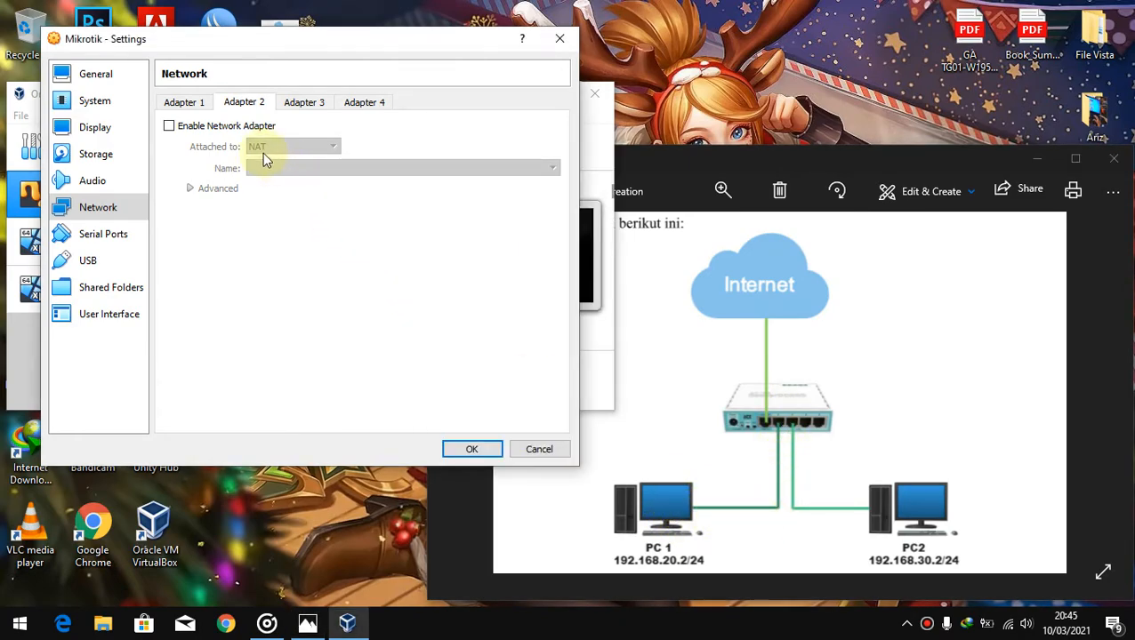
left_click(227, 126)
left_click(266, 147)
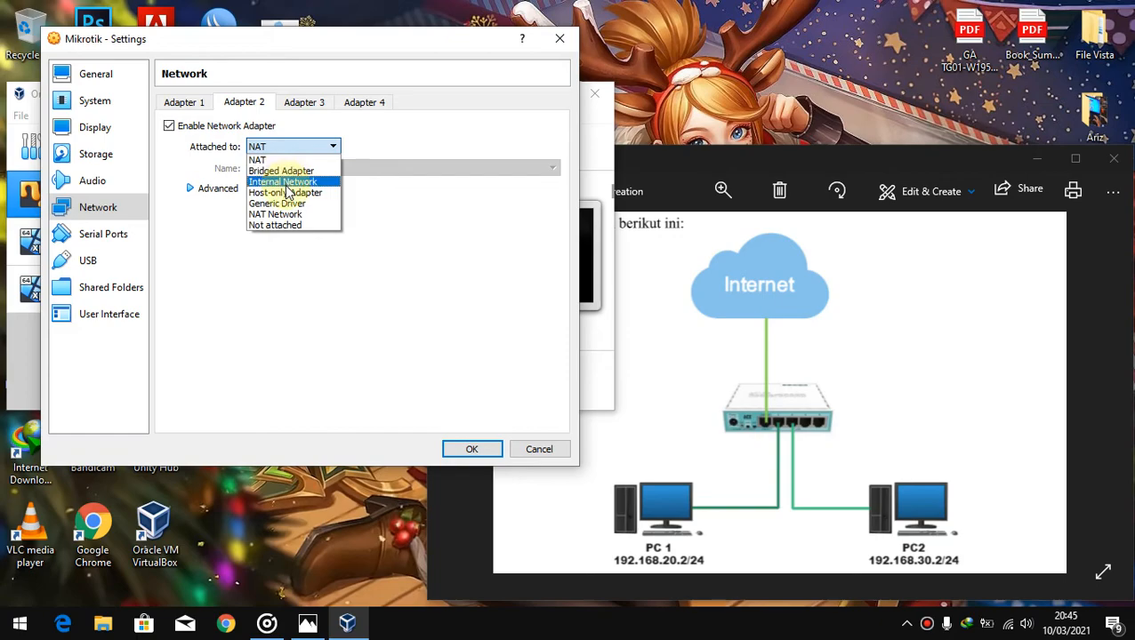
left_click(283, 183)
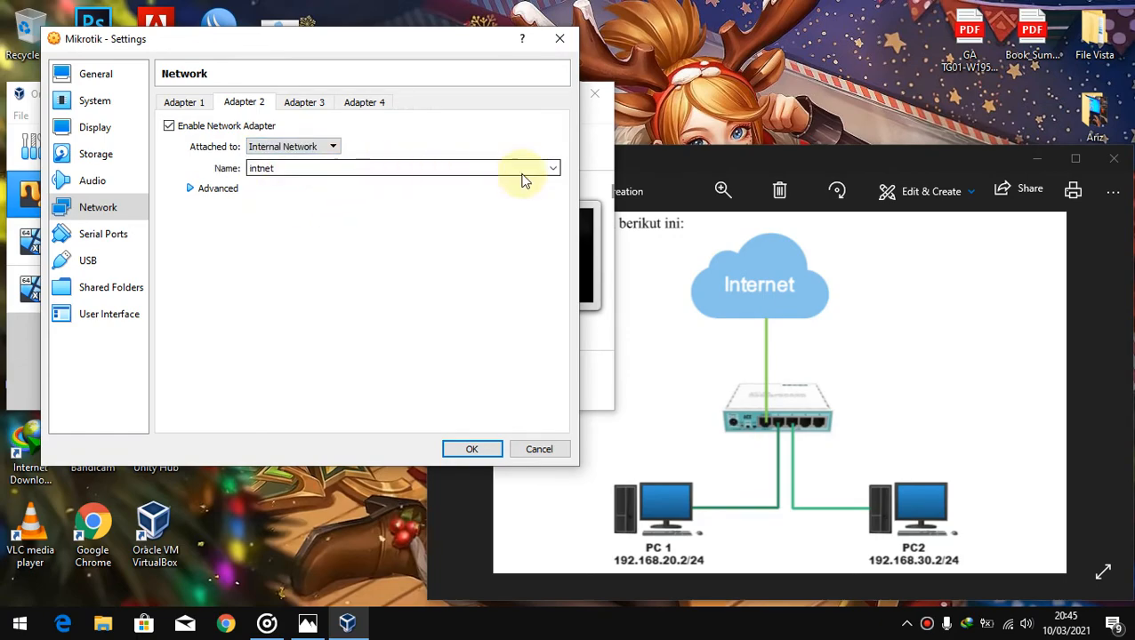
left_click(840, 391)
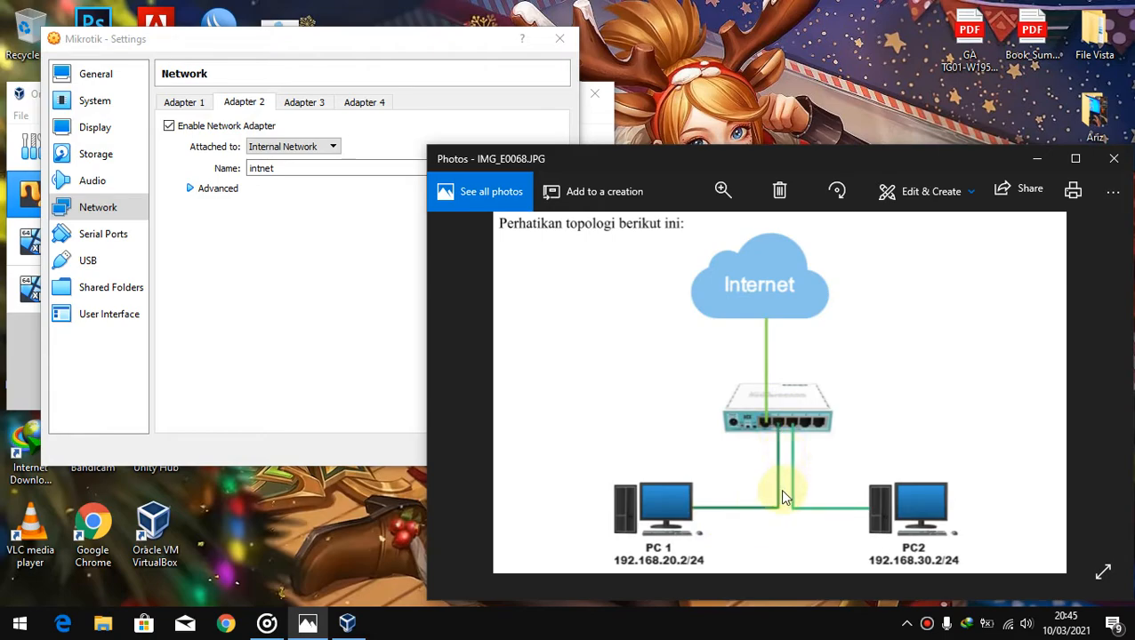
left_click(294, 269)
left_click_drag(281, 169, 202, 181)
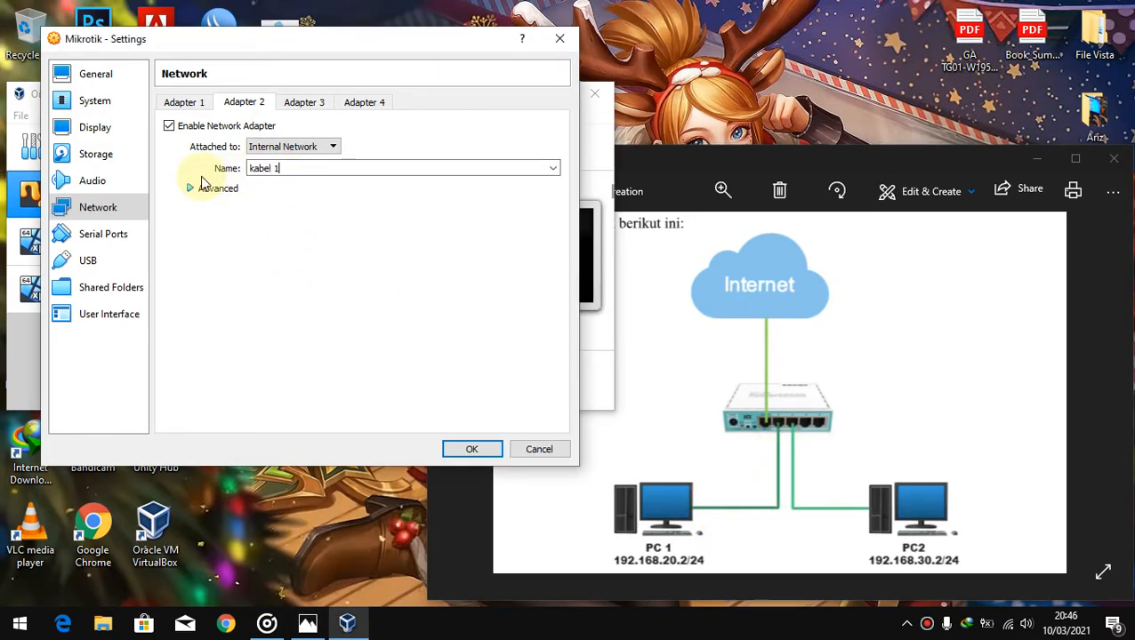
Enable Adapter 3 of the Mikrotik machine on an Internal Network named "kabel 2" and save the settings.
left_click(305, 103)
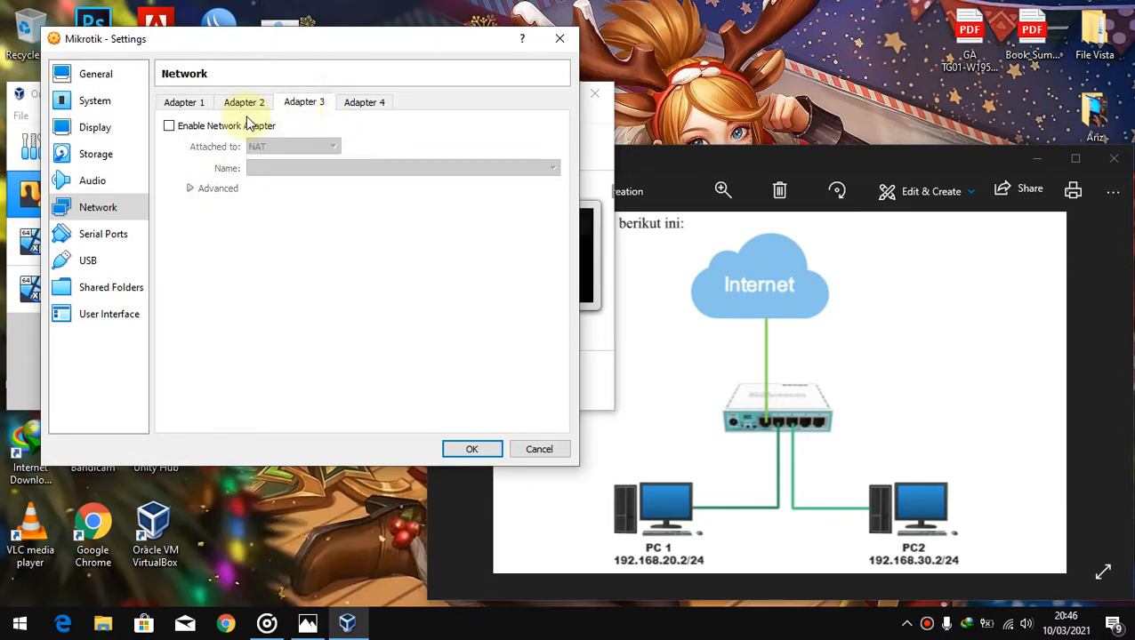
left_click(238, 129)
left_click(280, 148)
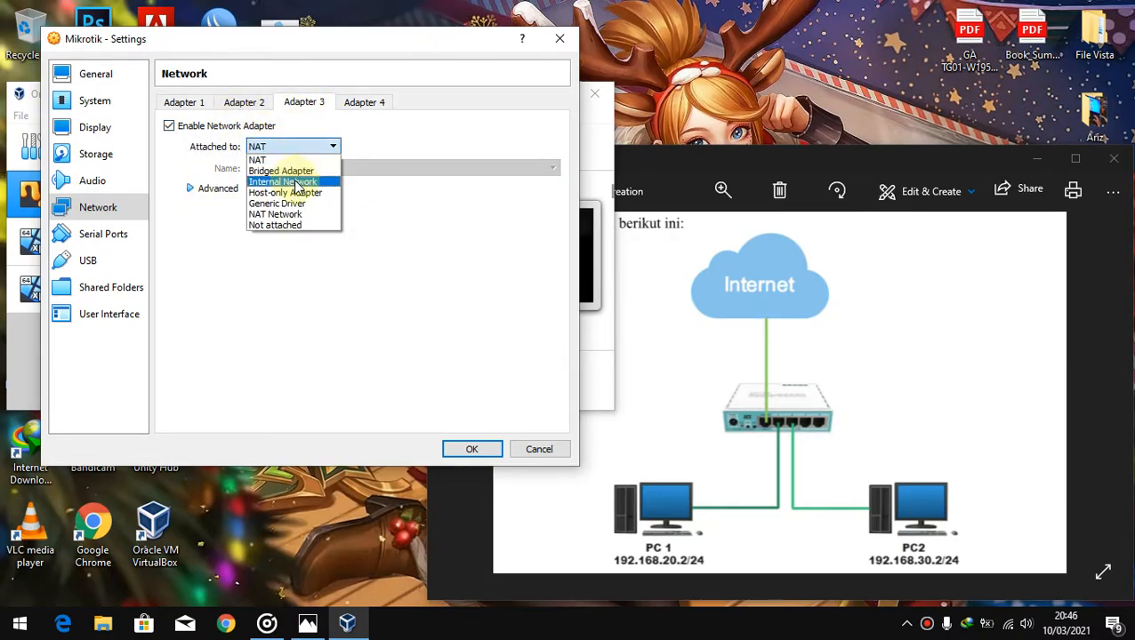
left_click(293, 181)
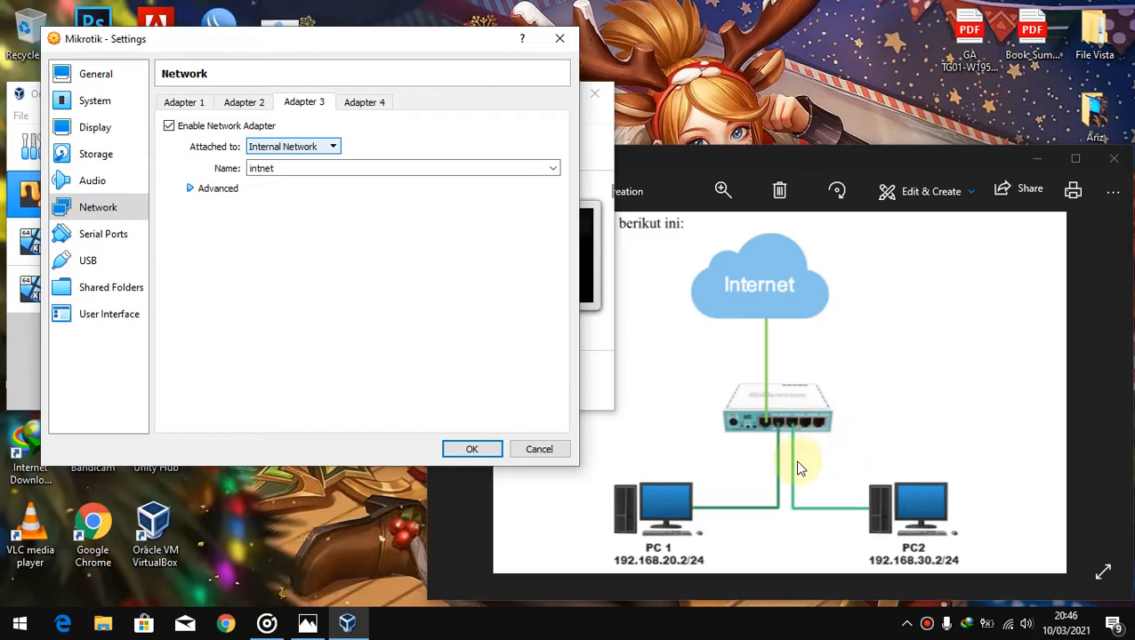
double_click(307, 169)
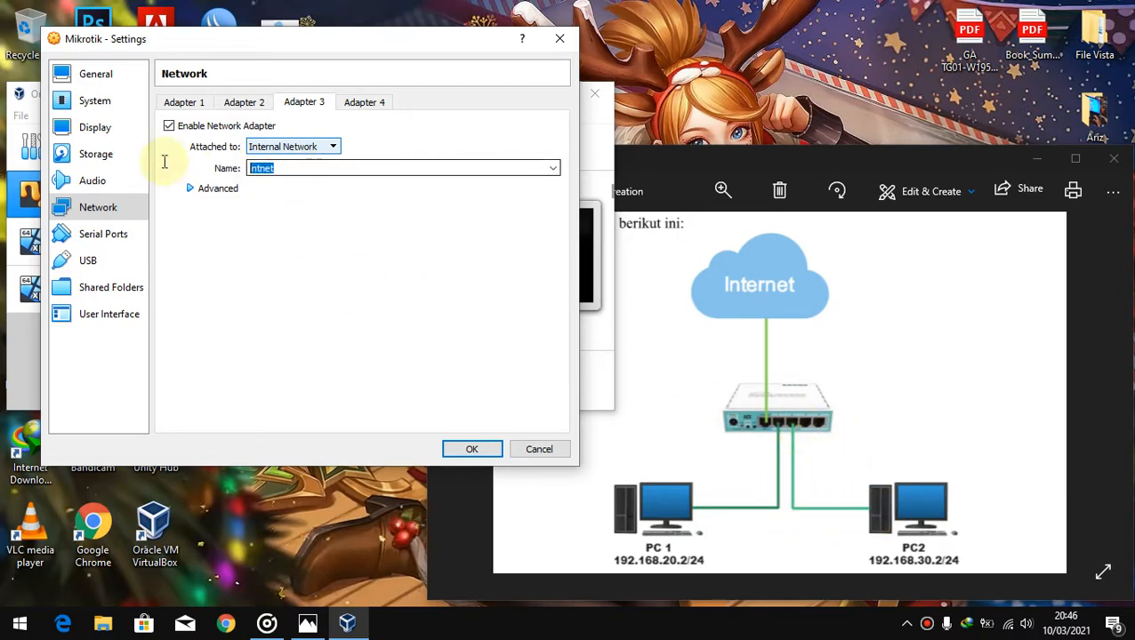
type("kabel 2")
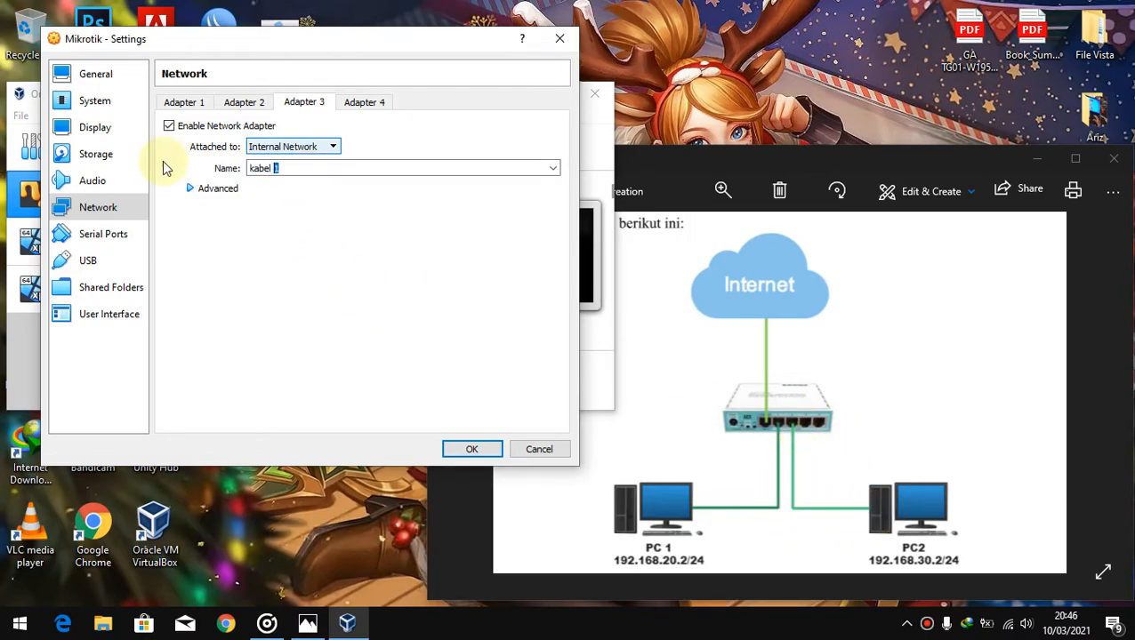
left_click(471, 449)
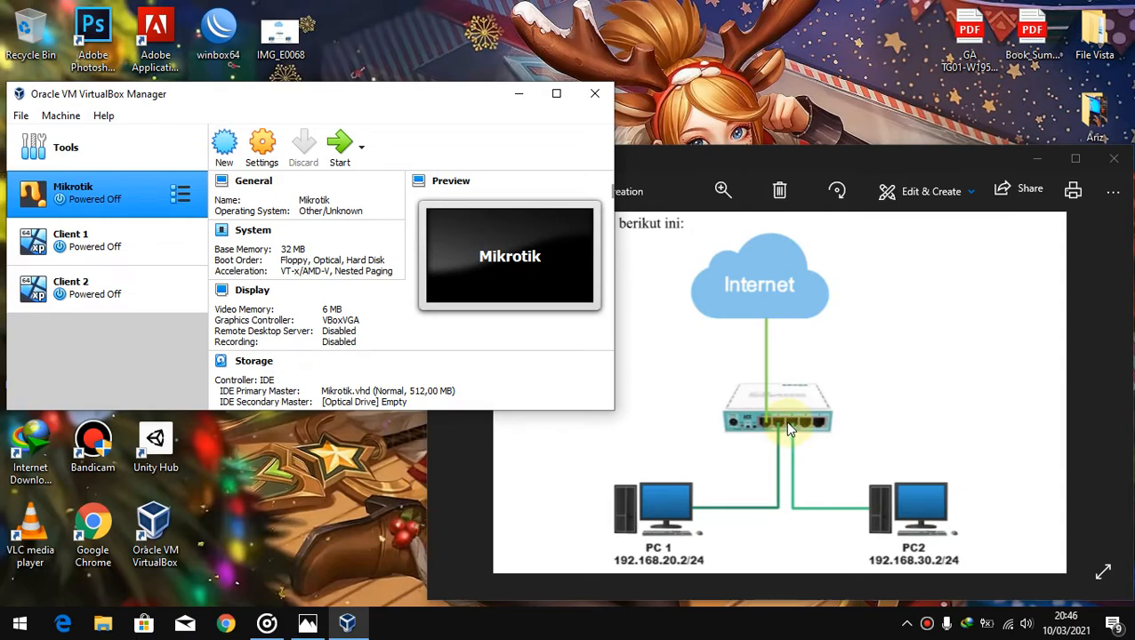
Attach Adapter 1 of the Client 1 machine to the Internal Network "kabel 1" and save its settings.
key("Down")
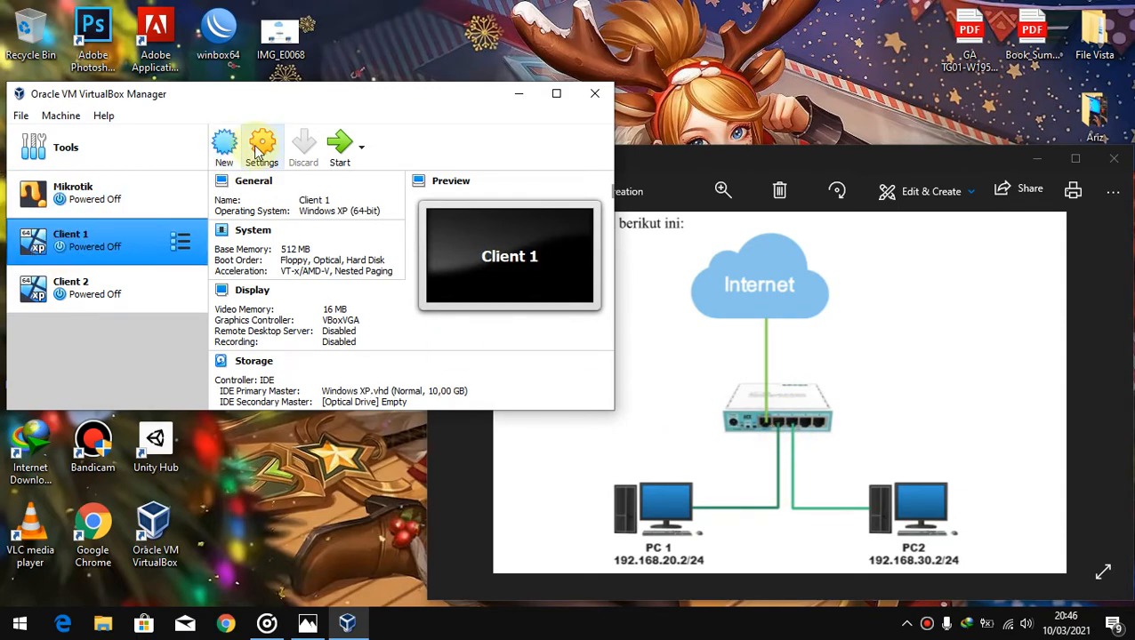
key("ctrl+s")
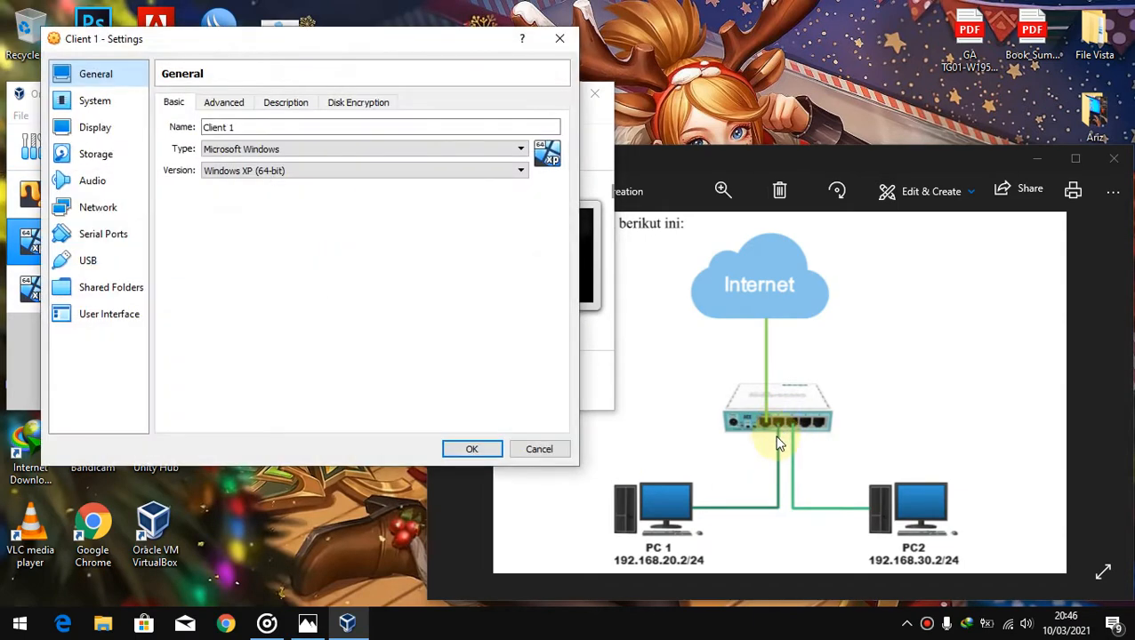
left_click(57, 210)
left_click(338, 151)
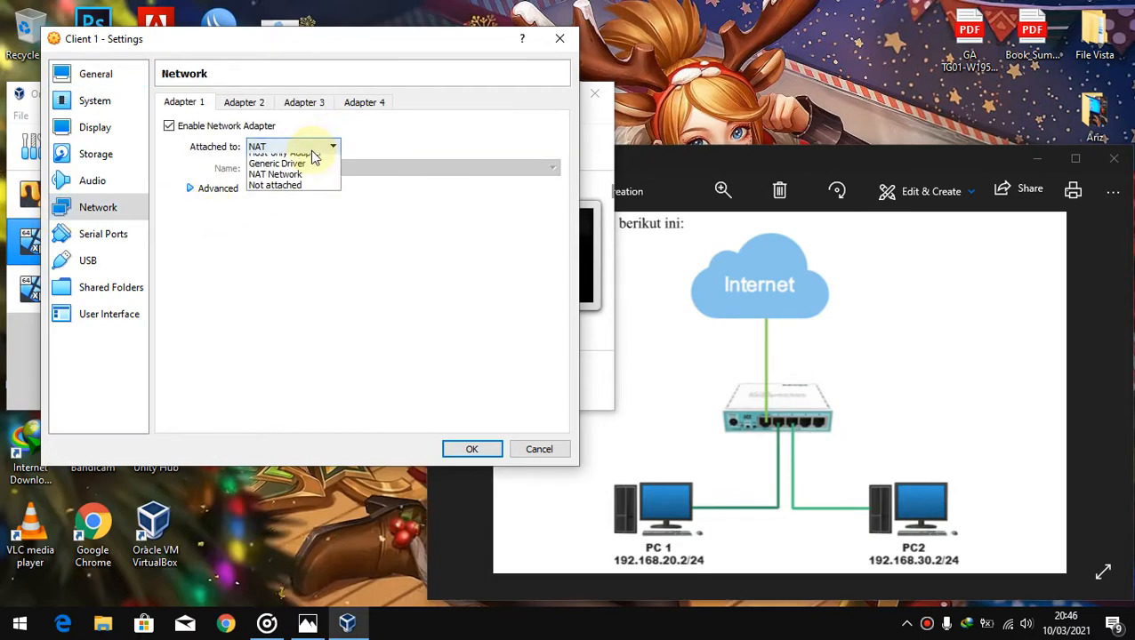
left_click(287, 187)
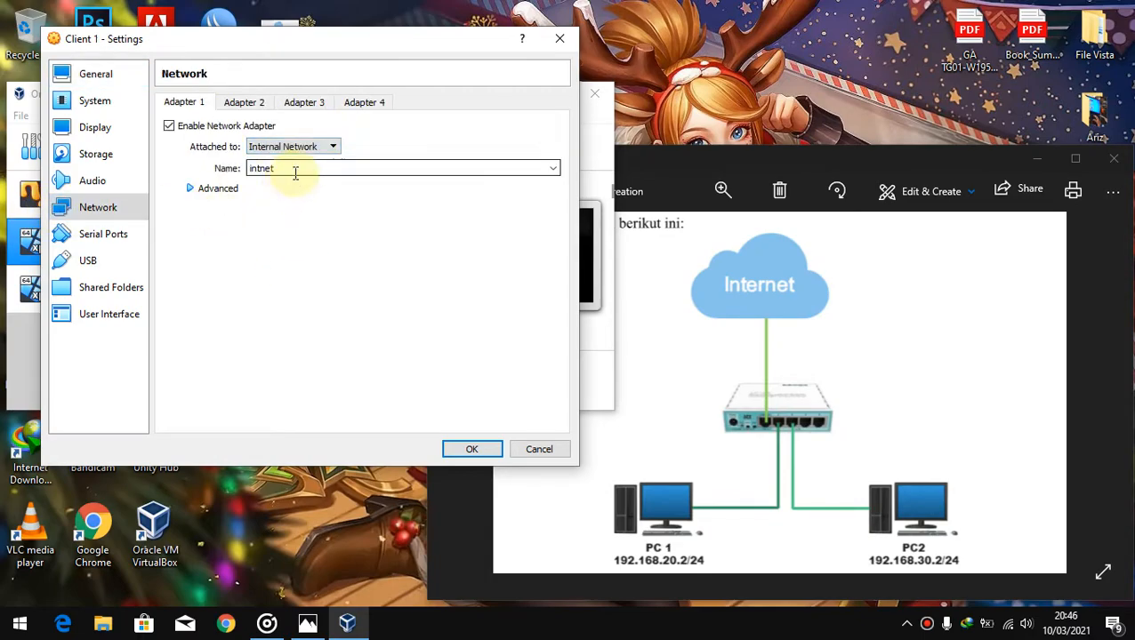
left_click(553, 169)
left_click(302, 204)
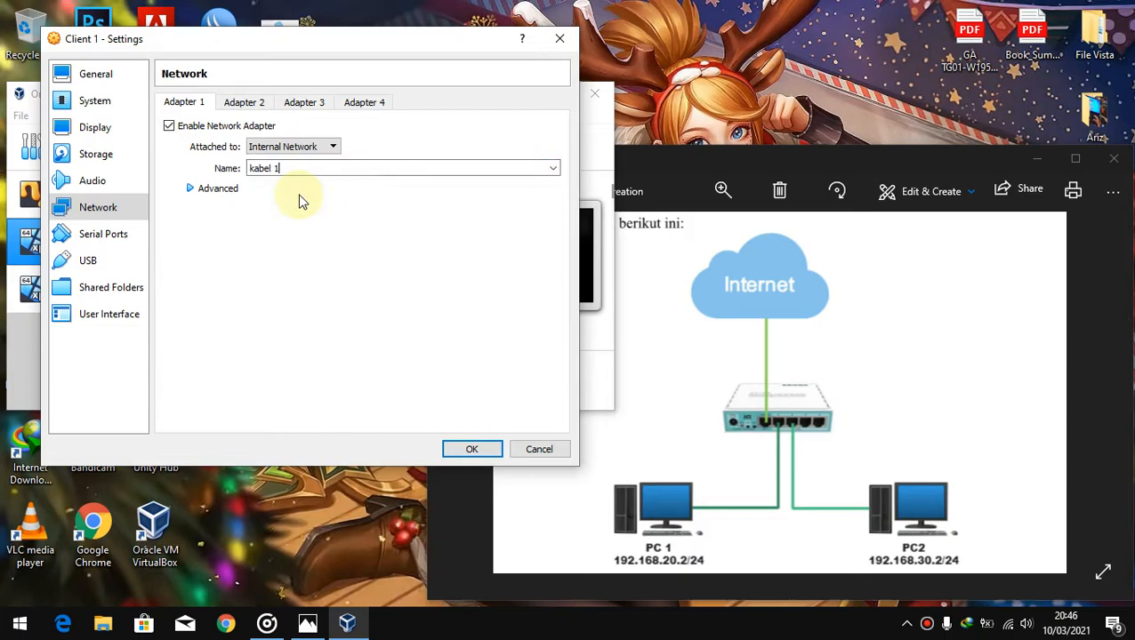
left_click(472, 449)
Attach Adapter 1 of the Client 2 machine to the Internal Network "kabel 2" and save its settings.
left_click(107, 289)
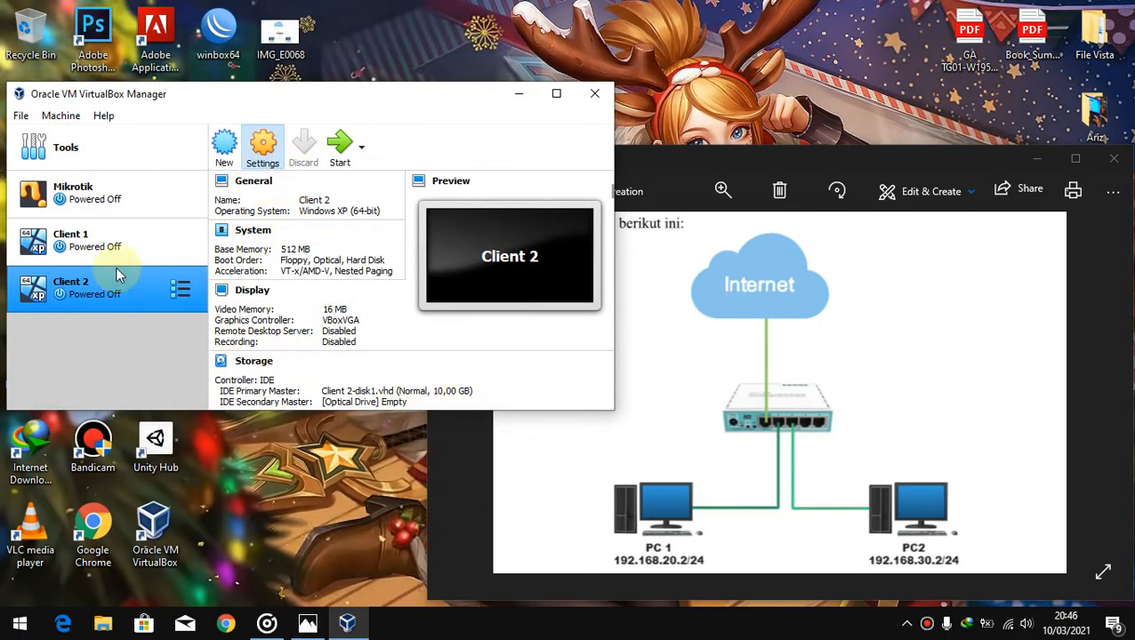
key("ctrl+s")
left_click(77, 231)
left_click(80, 212)
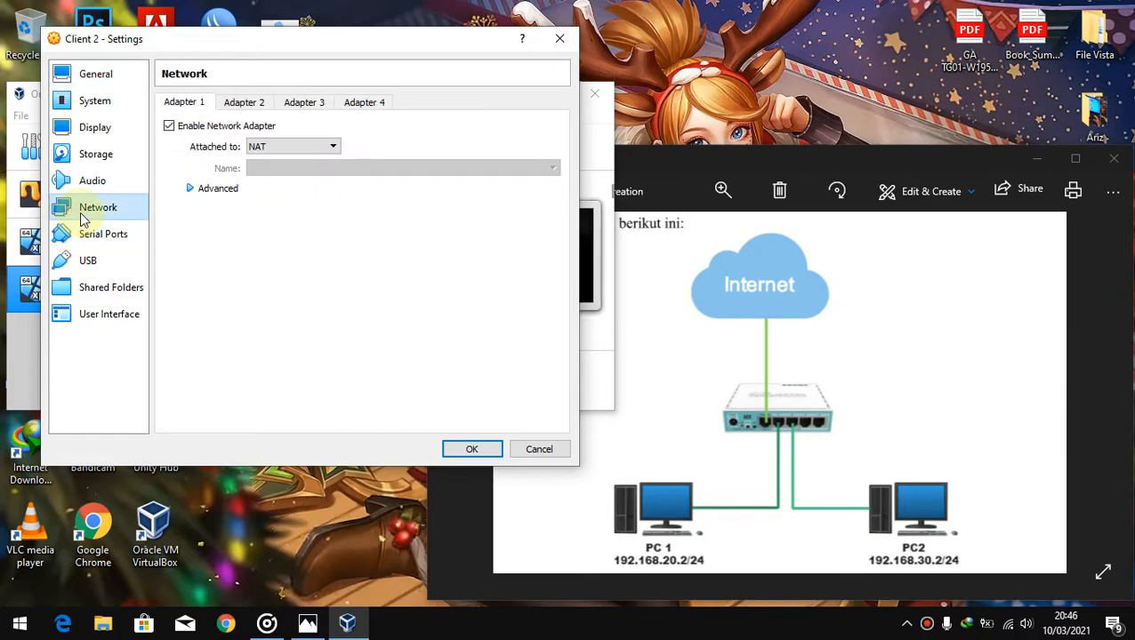
left_click(299, 147)
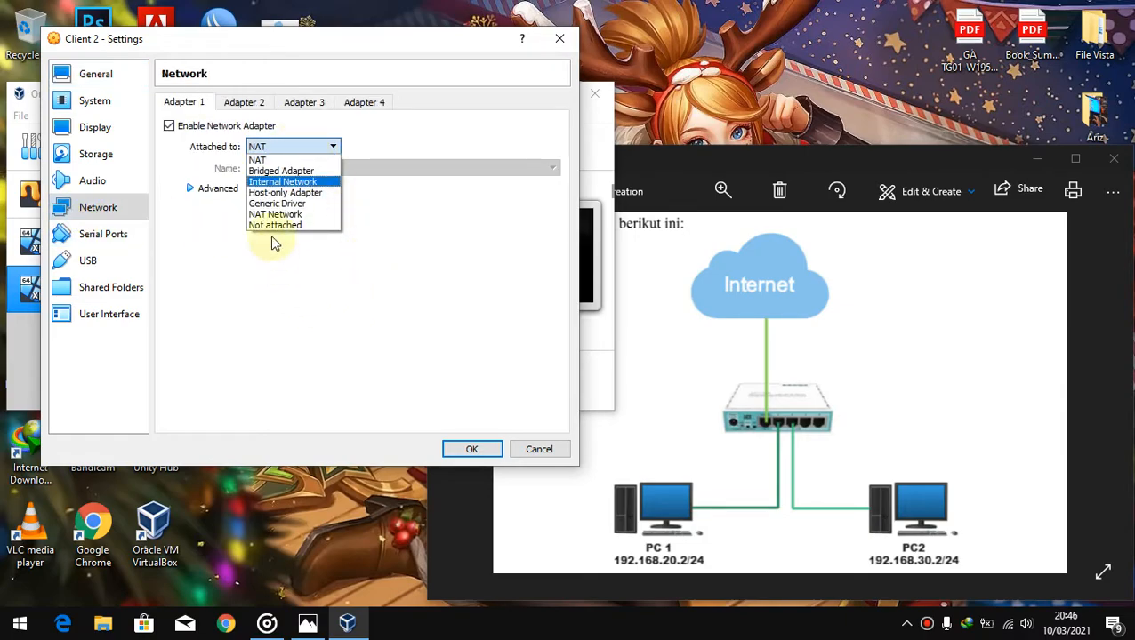
left_click(281, 181)
left_click(553, 168)
left_click(553, 168)
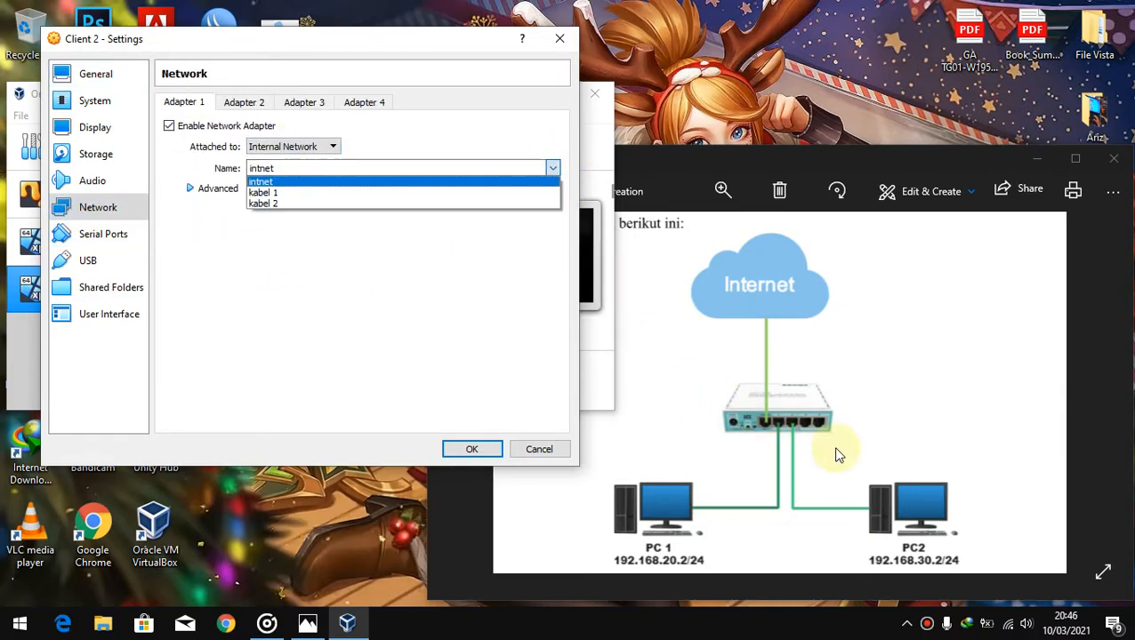
left_click(260, 204)
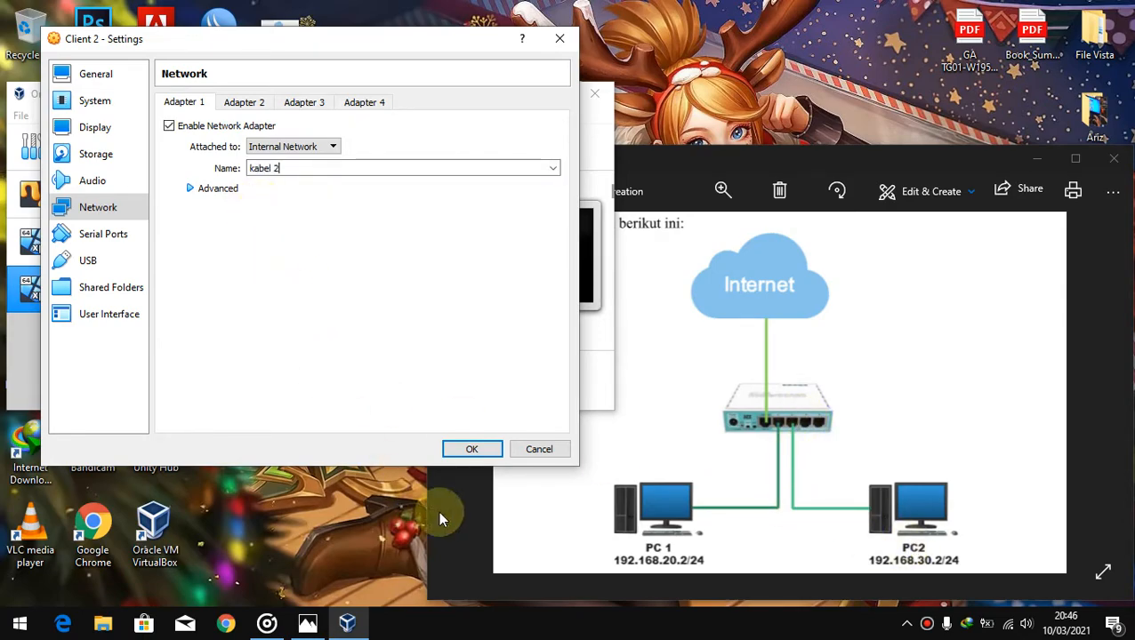
left_click(458, 449)
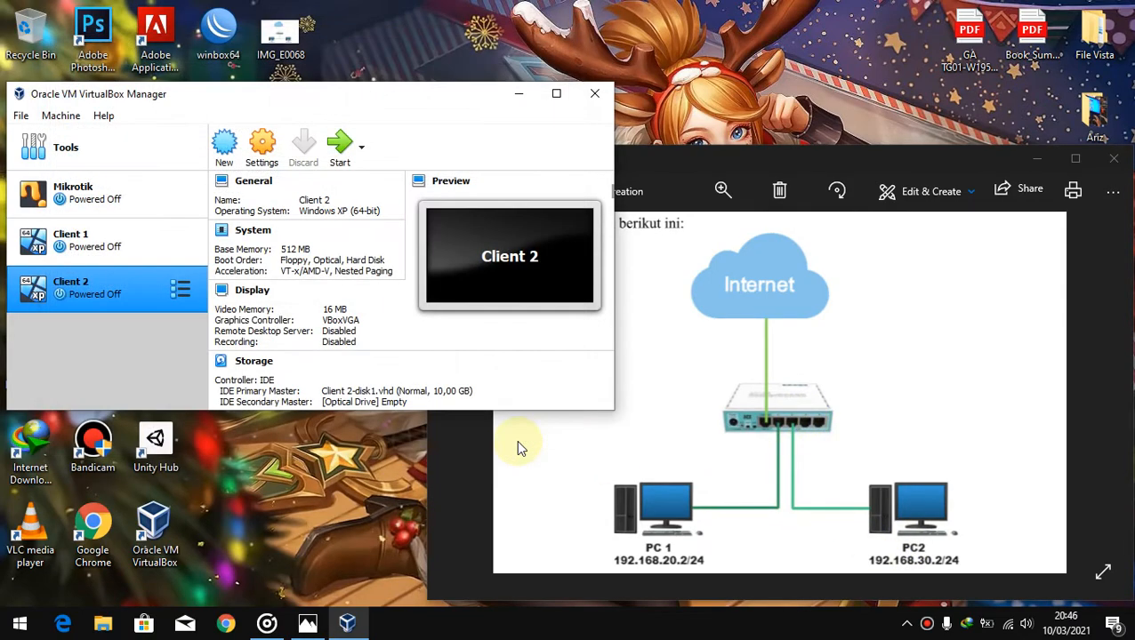
Start the Mikrotik virtual machine.
left_click(143, 192)
left_click(347, 148)
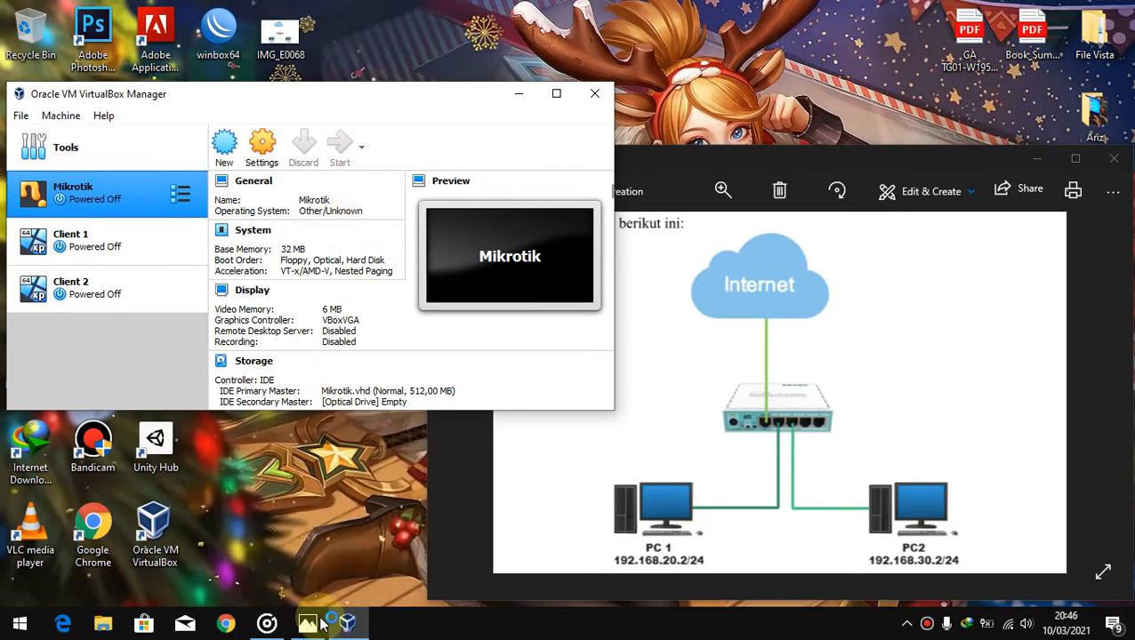
Switch to the media player, start playback of the bensound-cute track and minimize the player.
left_click(267, 623)
left_click(109, 498)
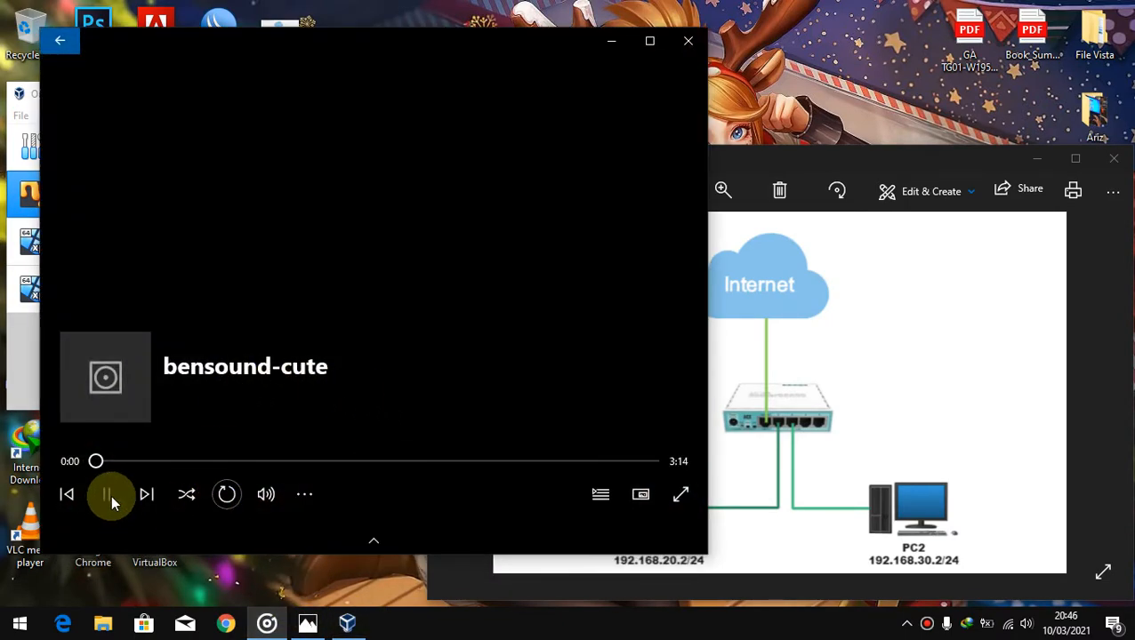
left_click(612, 41)
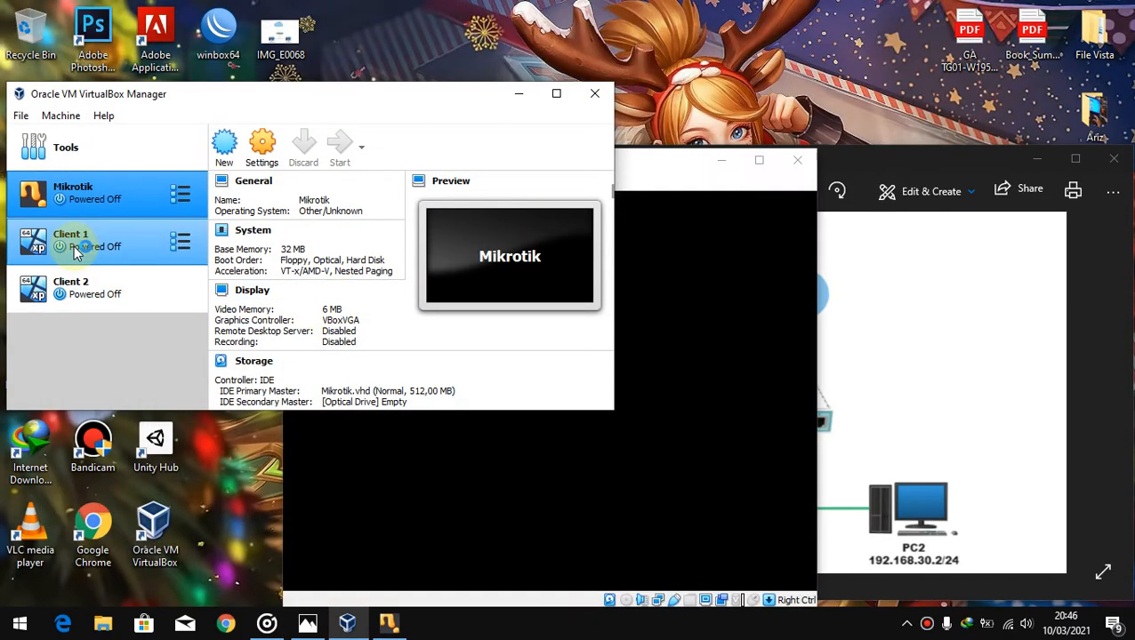
Start the Client 1 and Client 2 virtual machines alongside the Mikrotik machine.
left_click(648, 169)
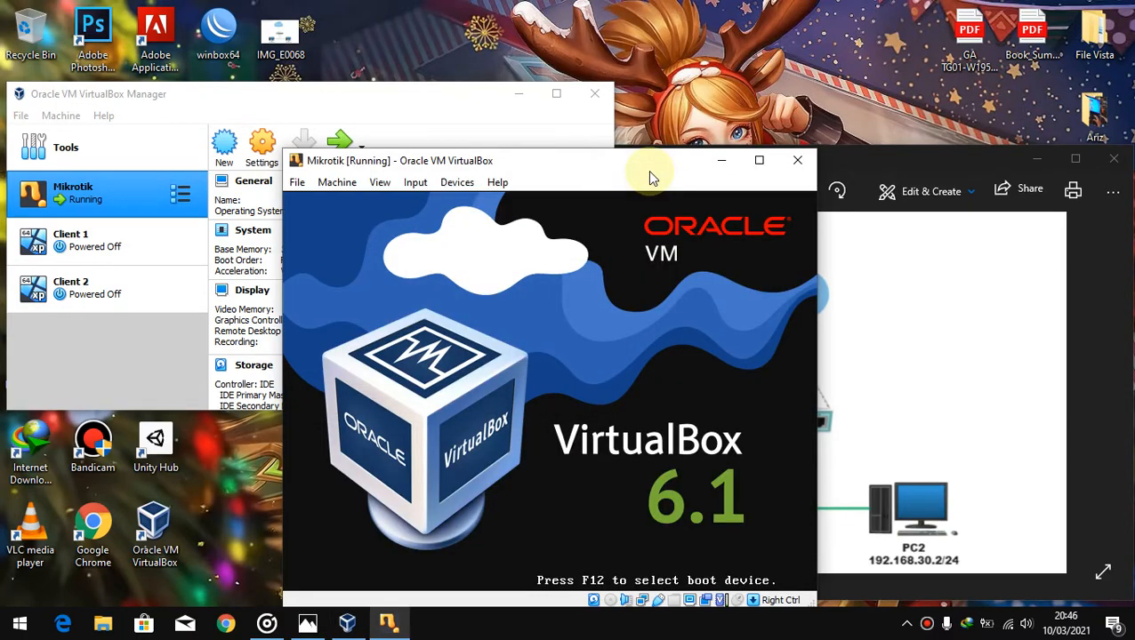
left_click(83, 242)
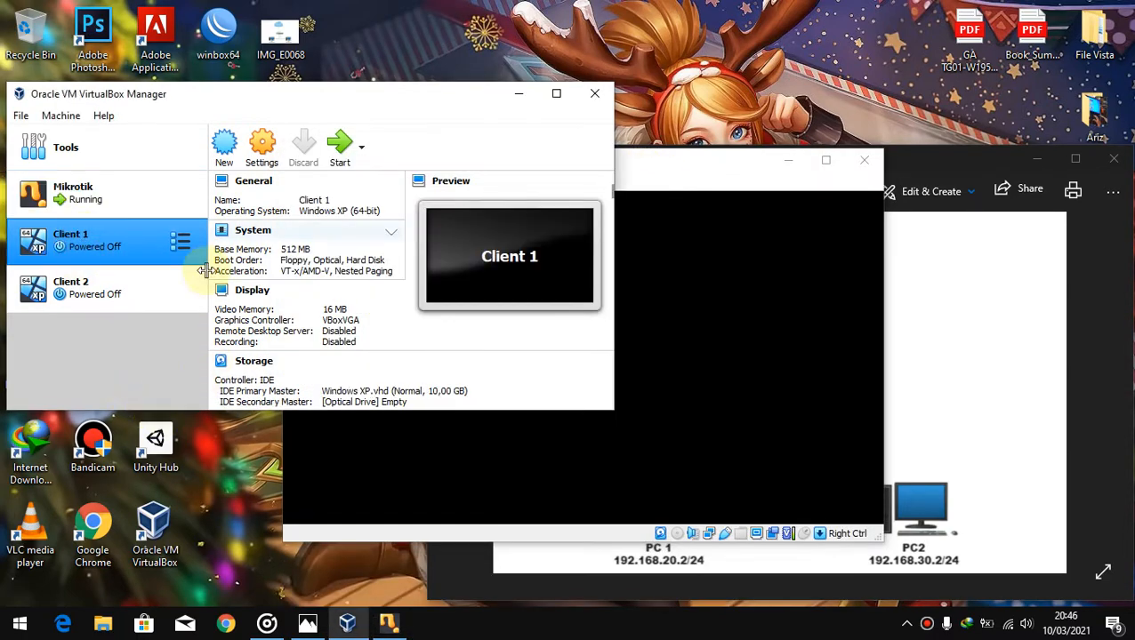
left_click(341, 149)
left_click(104, 287)
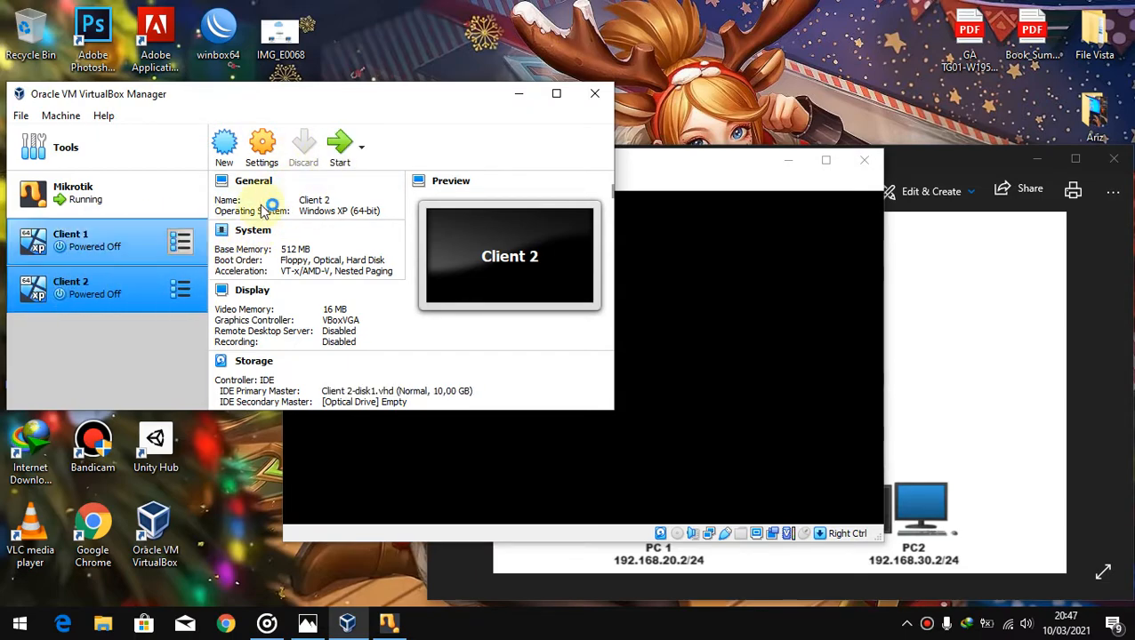
left_click(339, 146)
Log in to the Mikrotik console as admin with an empty password and continue past the software key notice.
left_click(718, 178)
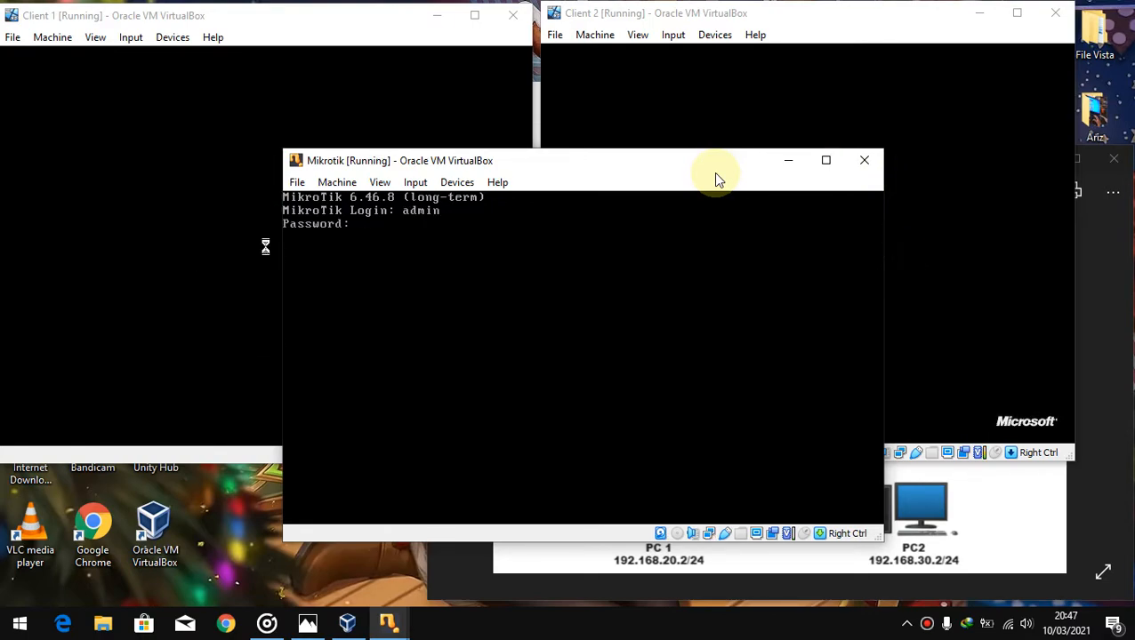
key("Return")
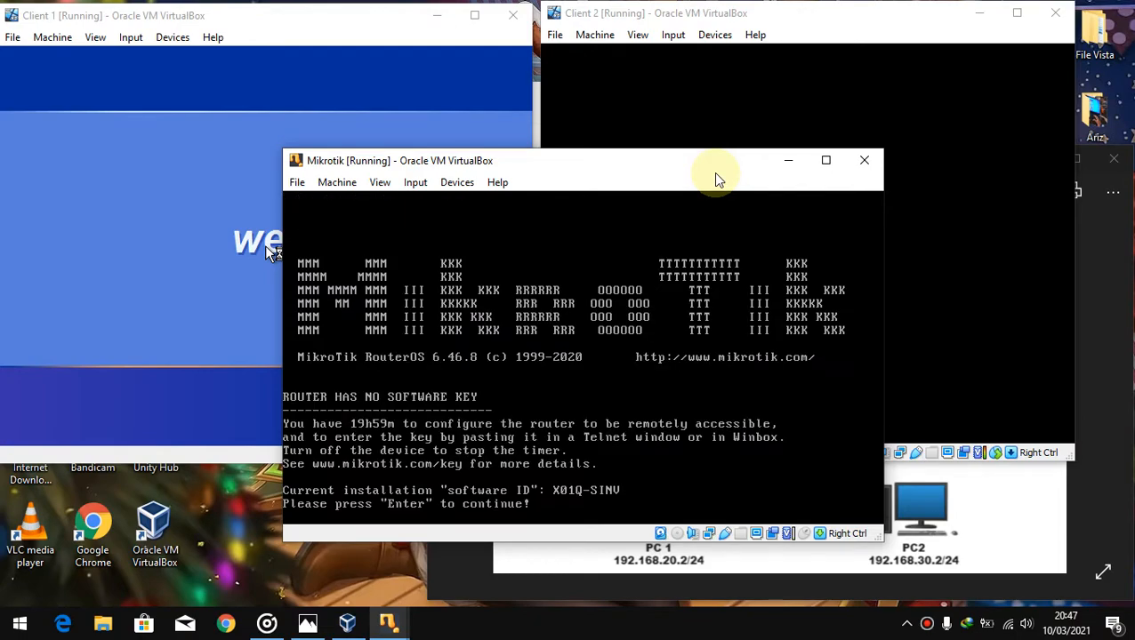
key("Return")
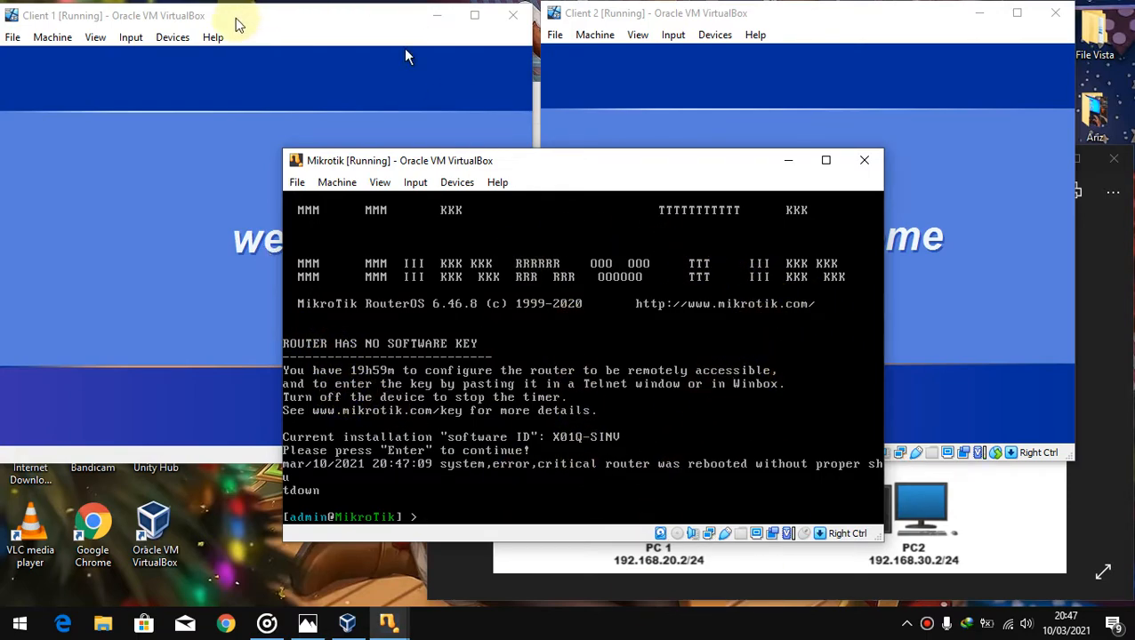
Move the Client 1 window off the desktop shortcuts, launch WinBox, and move Client 1 back up.
left_click_drag(245, 11, 244, 195)
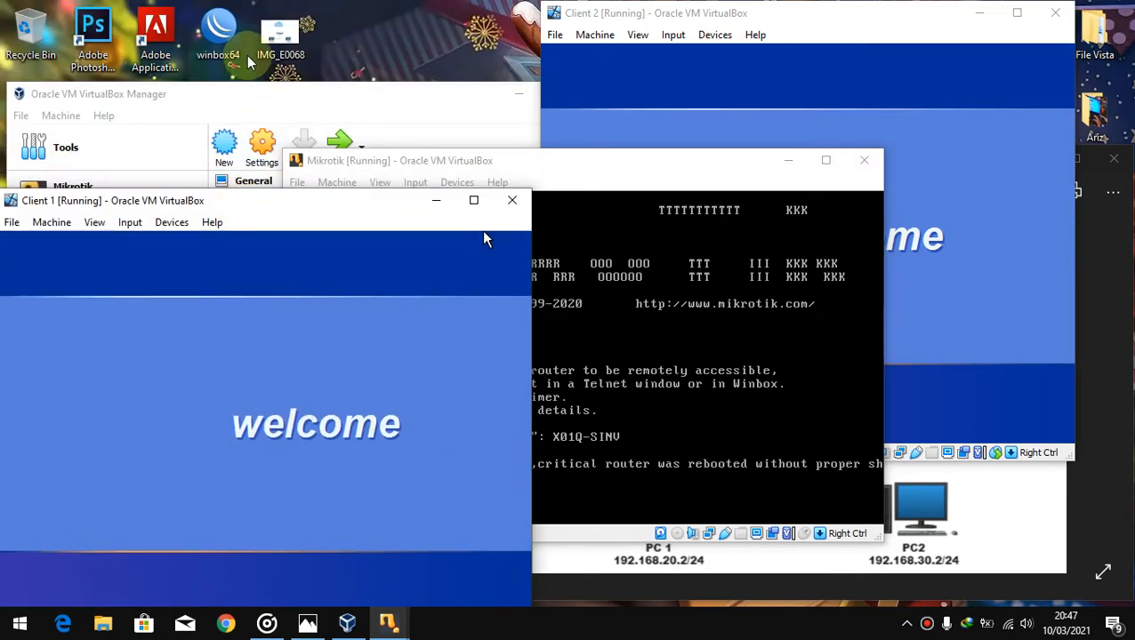
double_click(220, 38)
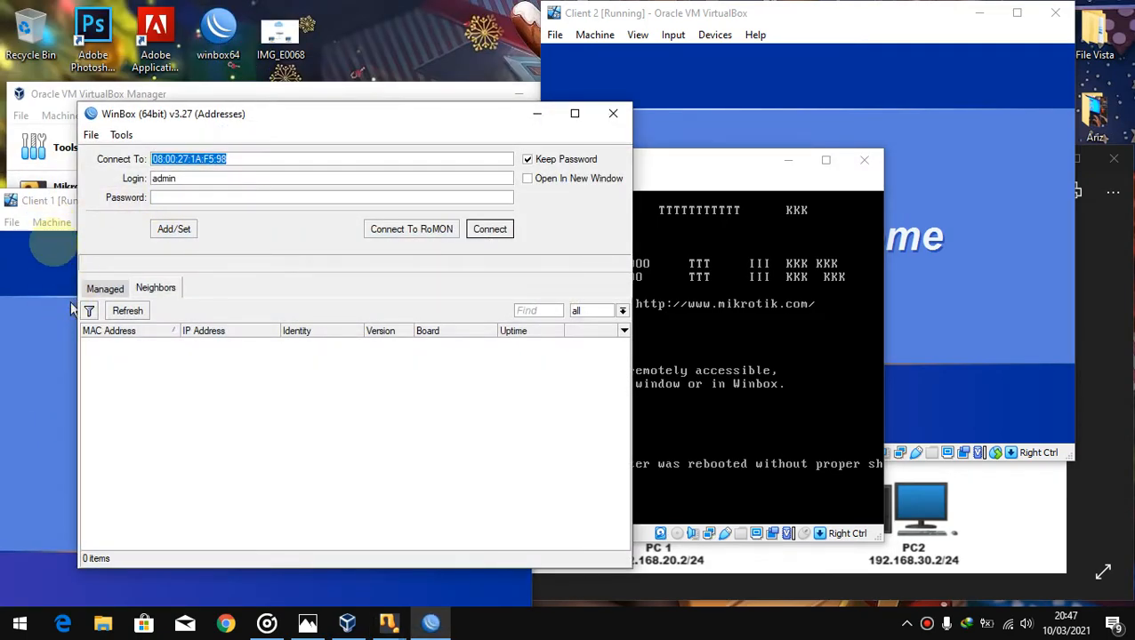
left_click_drag(42, 200, 49, 22)
left_click(364, 514)
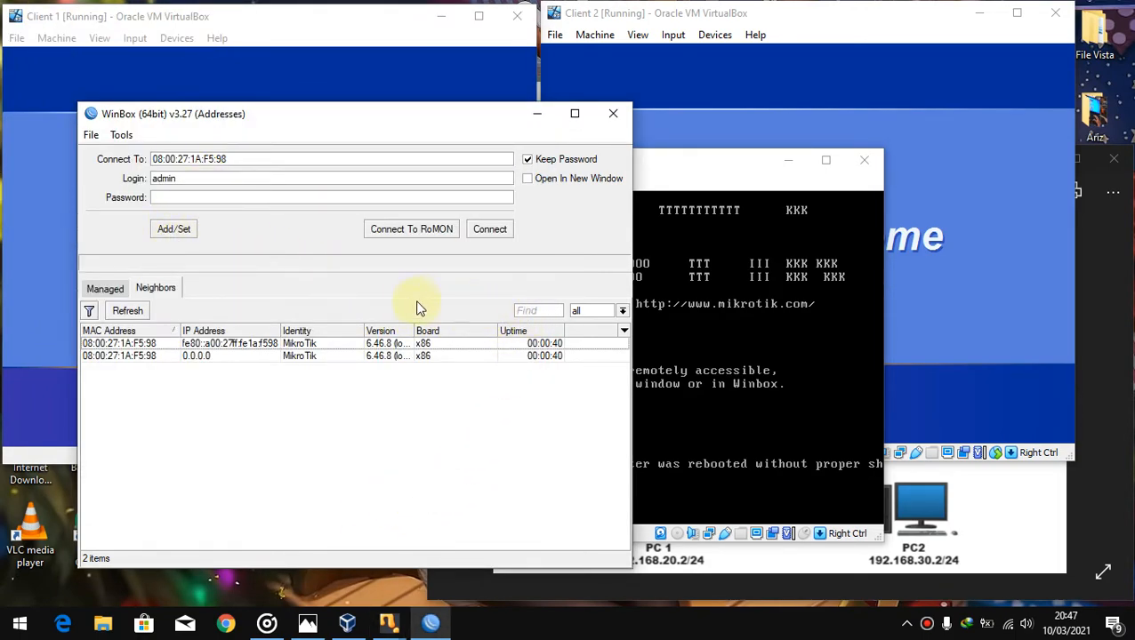
Refresh the WinBox neighbor list and connect as admin to the MikroTik router with MAC address 08:00:27:1A:F5:98.
left_click(107, 292)
left_click(156, 291)
left_click(123, 311)
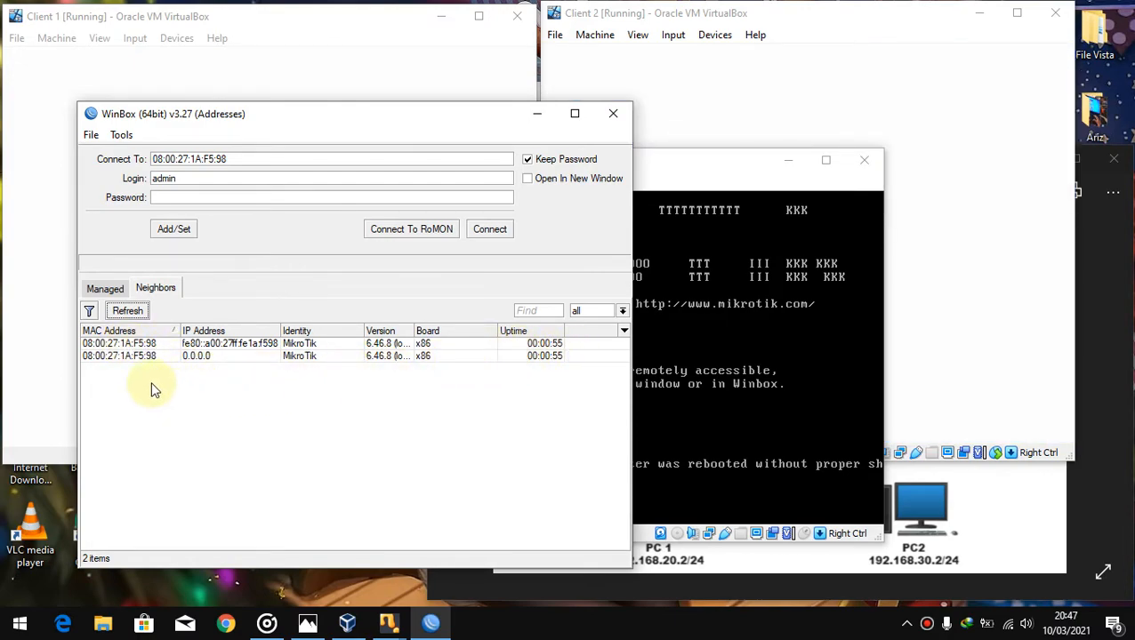
left_click(111, 345)
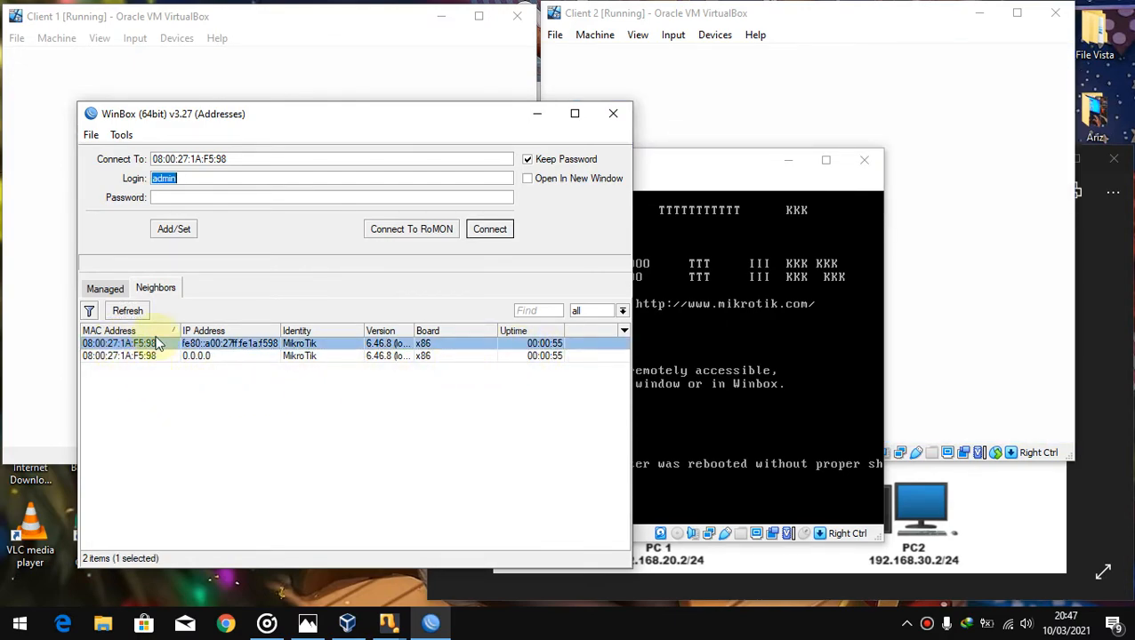
left_click(502, 238)
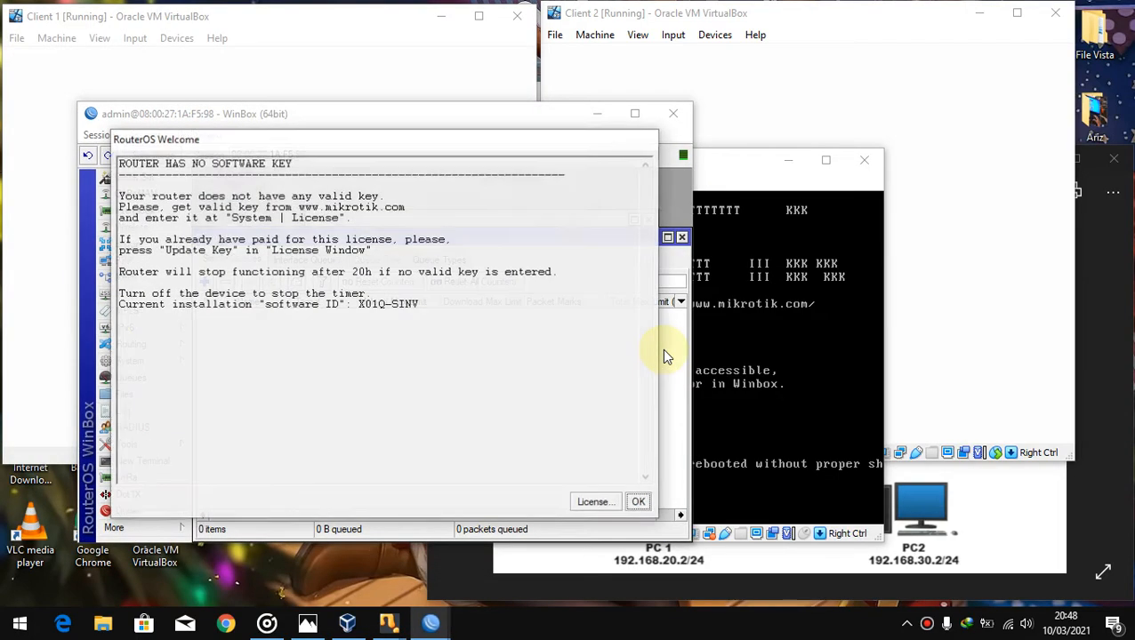
Dismiss the RouterOS welcome notice and close the Queue List and Address List windows.
left_click(638, 502)
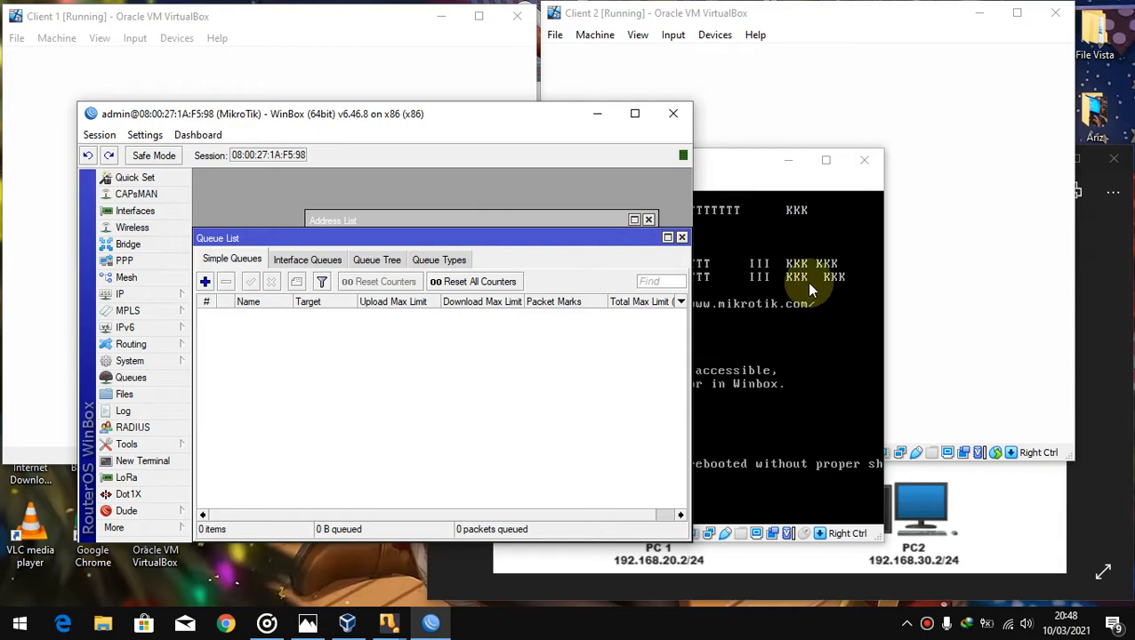
left_click(681, 238)
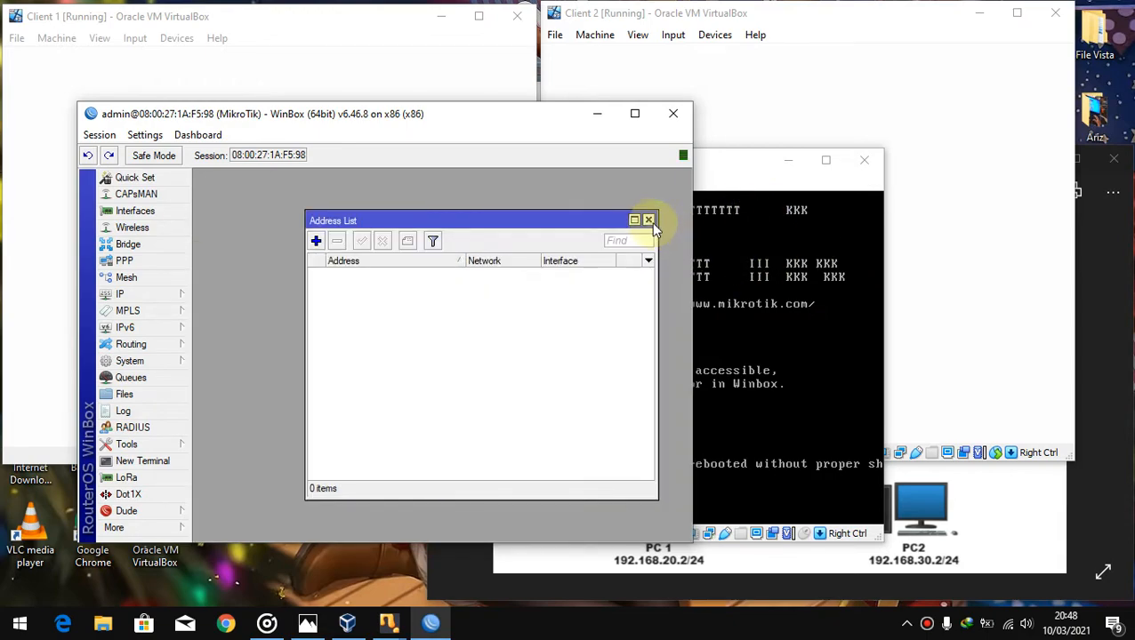
left_click(649, 221)
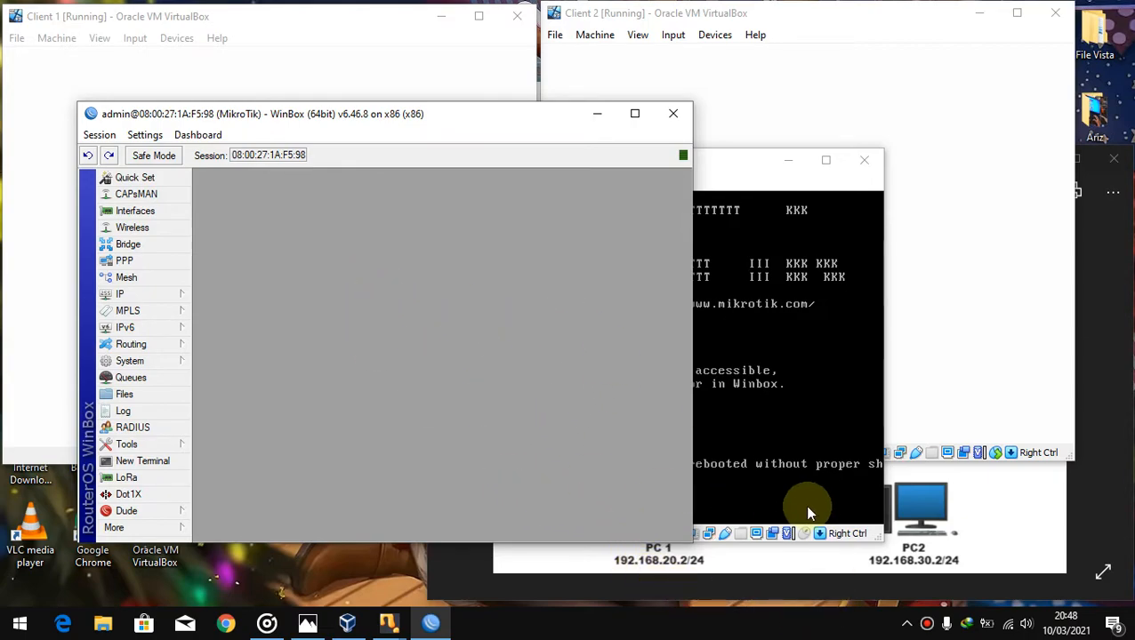
Bring up the topology picture and check the host computer's Wi-Fi connection.
left_click(967, 537)
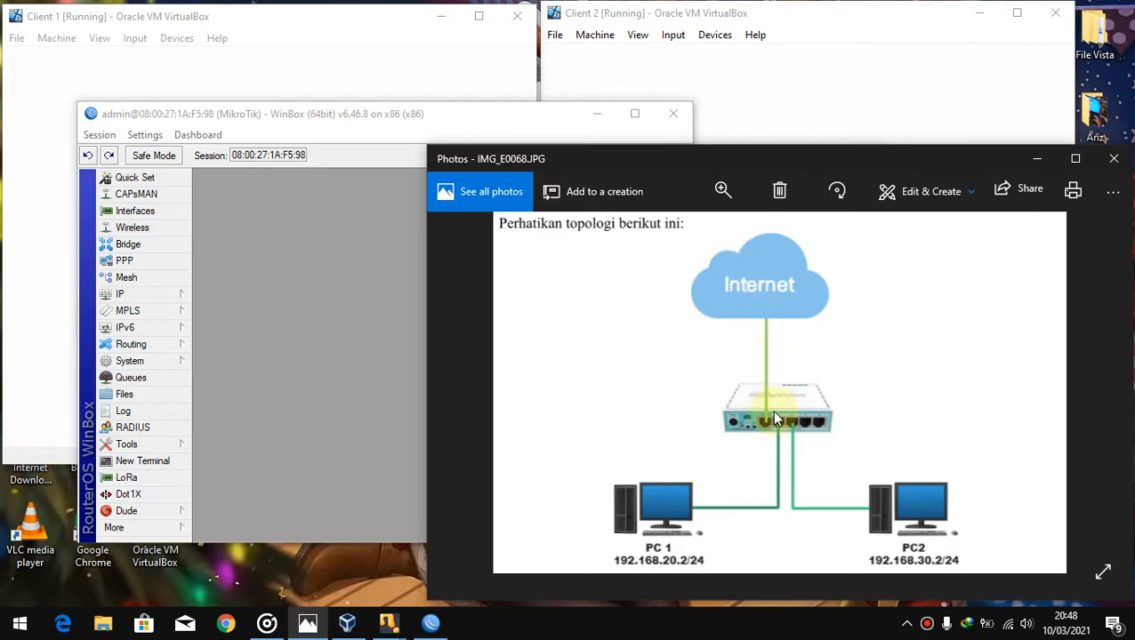
left_click(1008, 624)
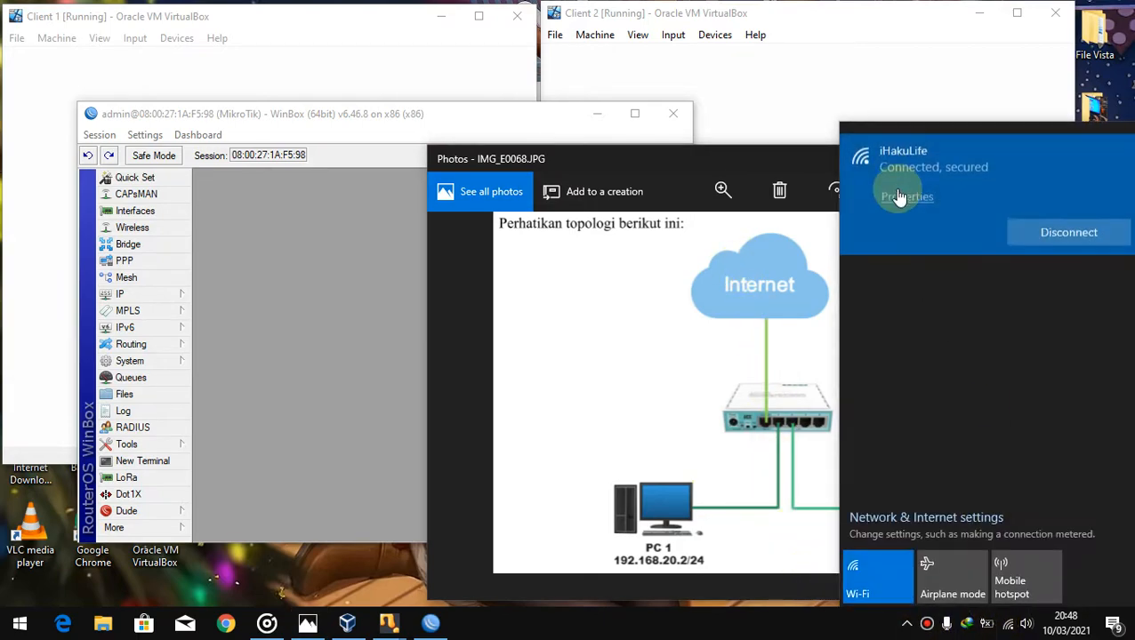
left_click(641, 625)
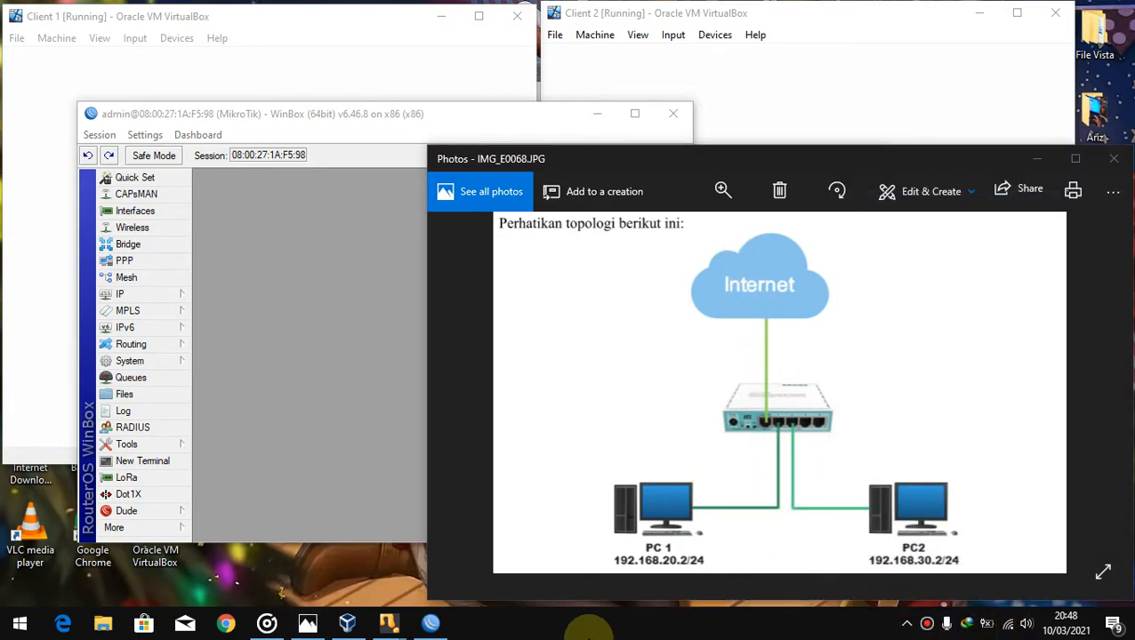
Test the host's internet access by pinging google.com from a command prompt, and close the prompt.
key("super+r")
key("Return")
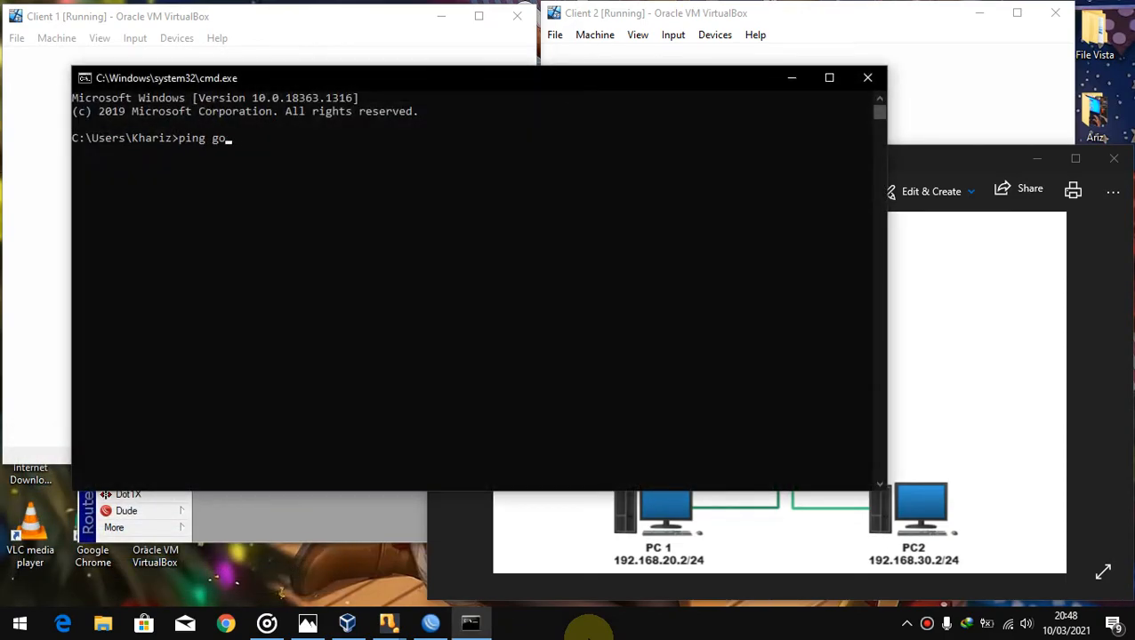
type("ping google.com")
key("Return")
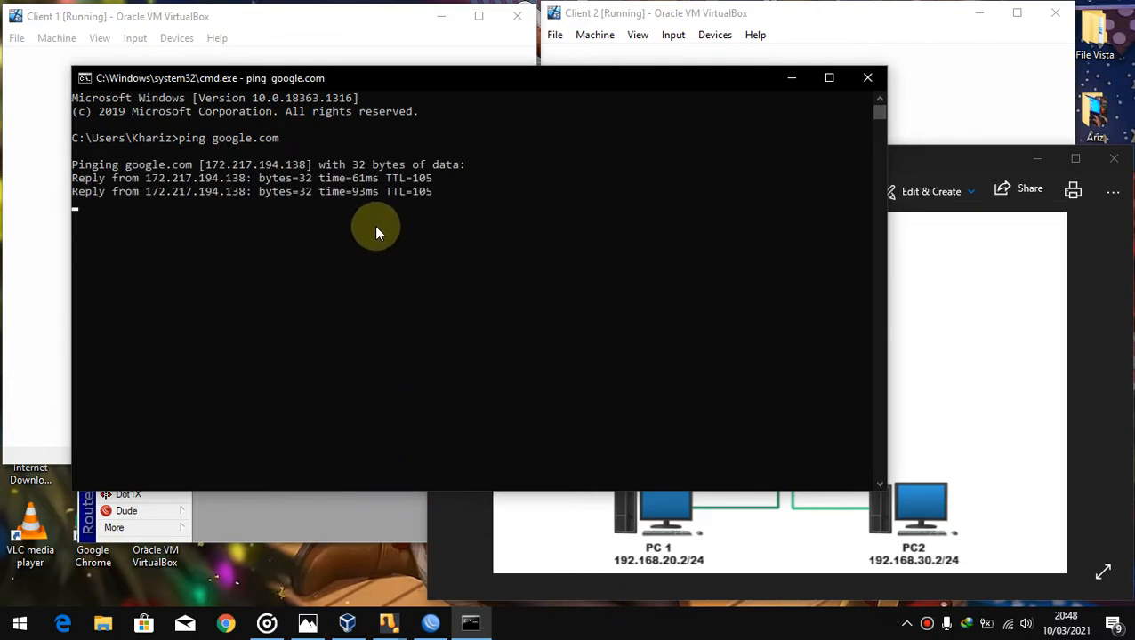
left_click(871, 77)
Return to WinBox and test the router's internet access by pinging google.com from a new terminal.
left_click(318, 292)
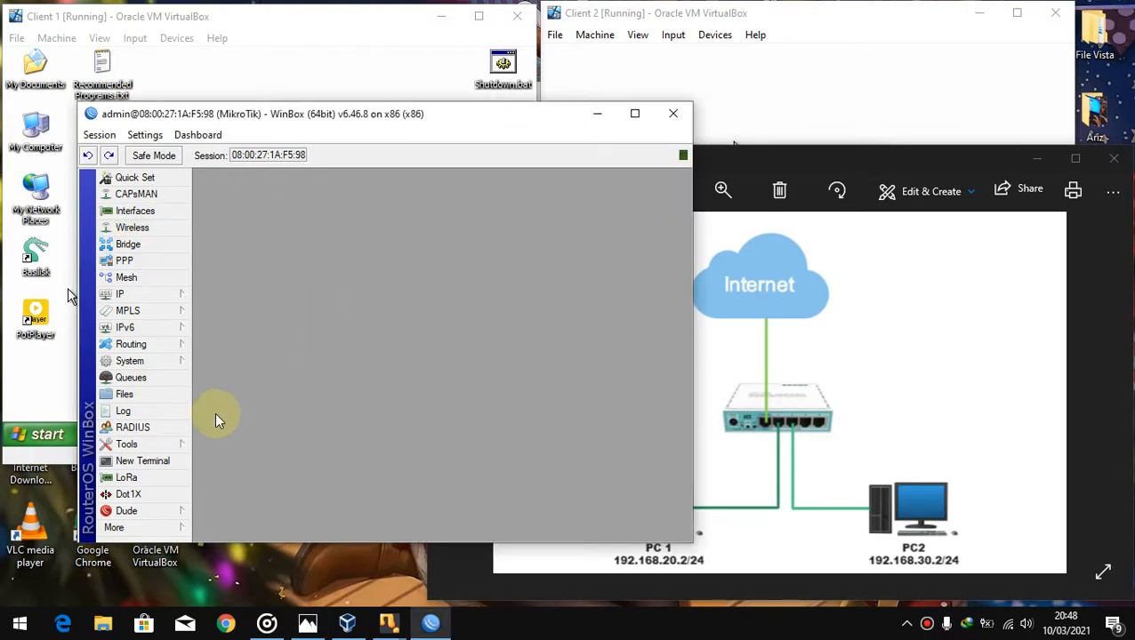
left_click(142, 460)
key("Return")
key("Return")
type("ping googlec")
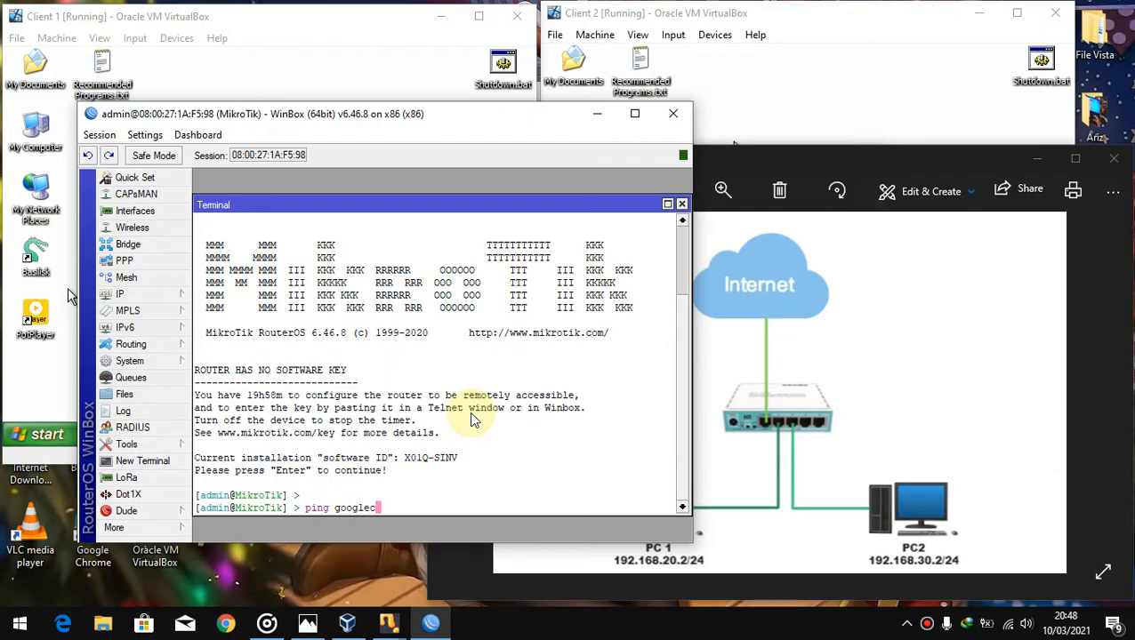
key("BackSpace")
type(".com")
key("Return")
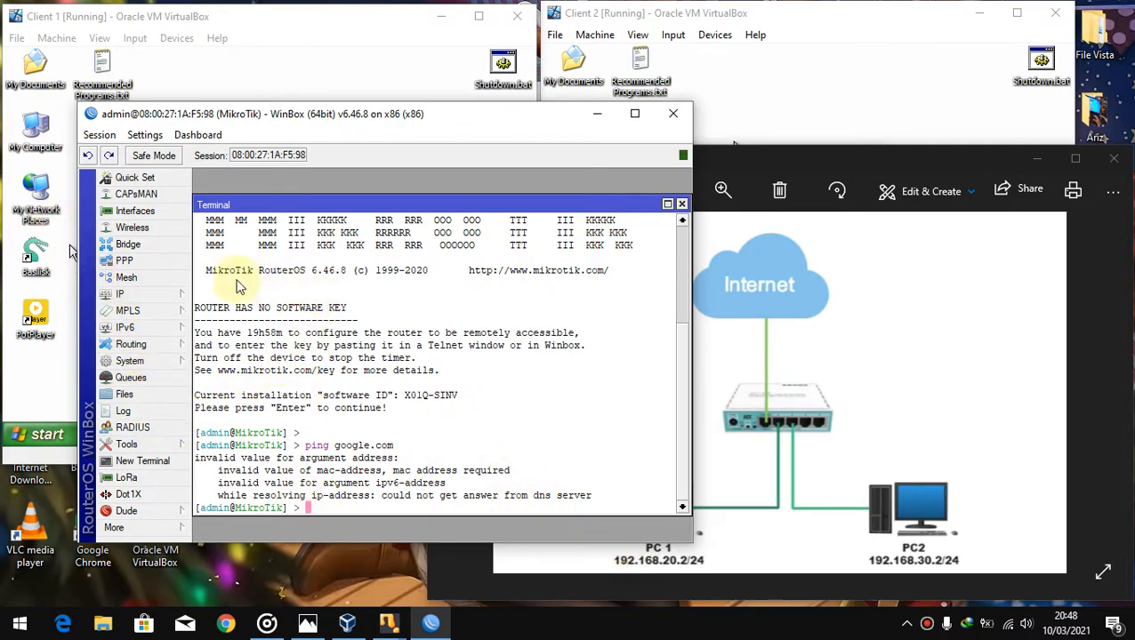
Add a DHCP client on interface ether1 with peer DNS, peer NTP and the default route enabled.
left_click(137, 291)
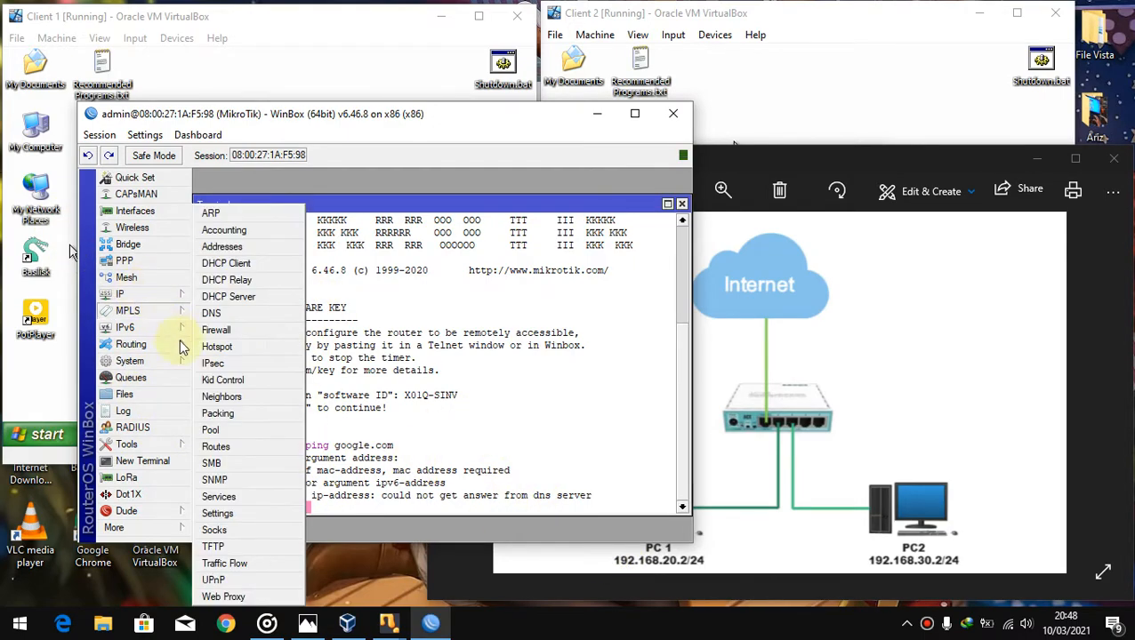
left_click(267, 265)
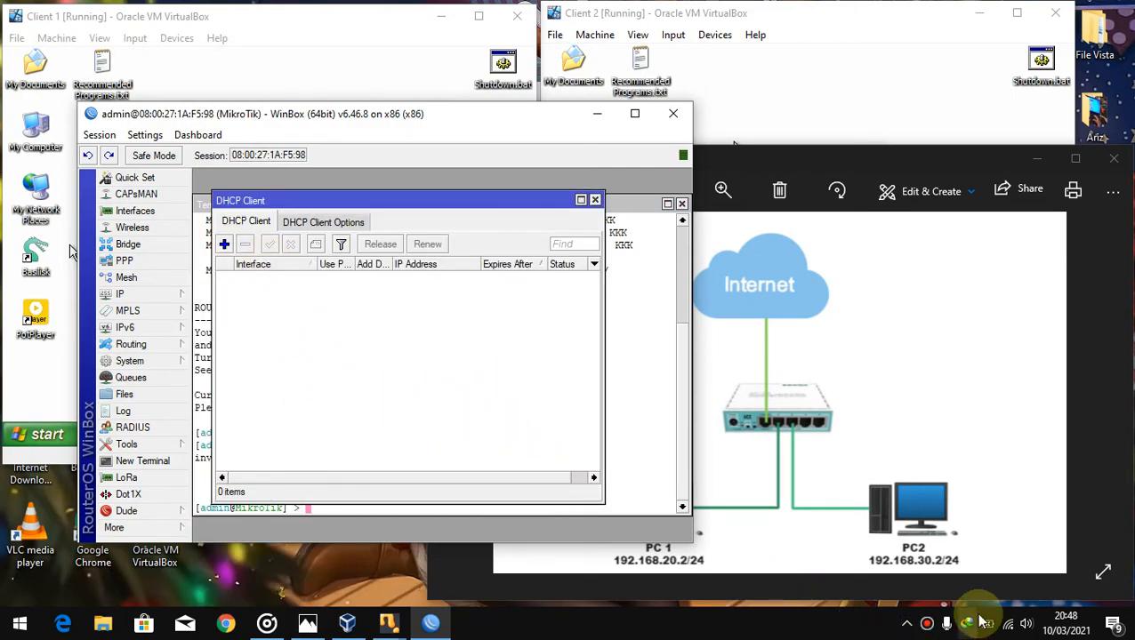
left_click(225, 246)
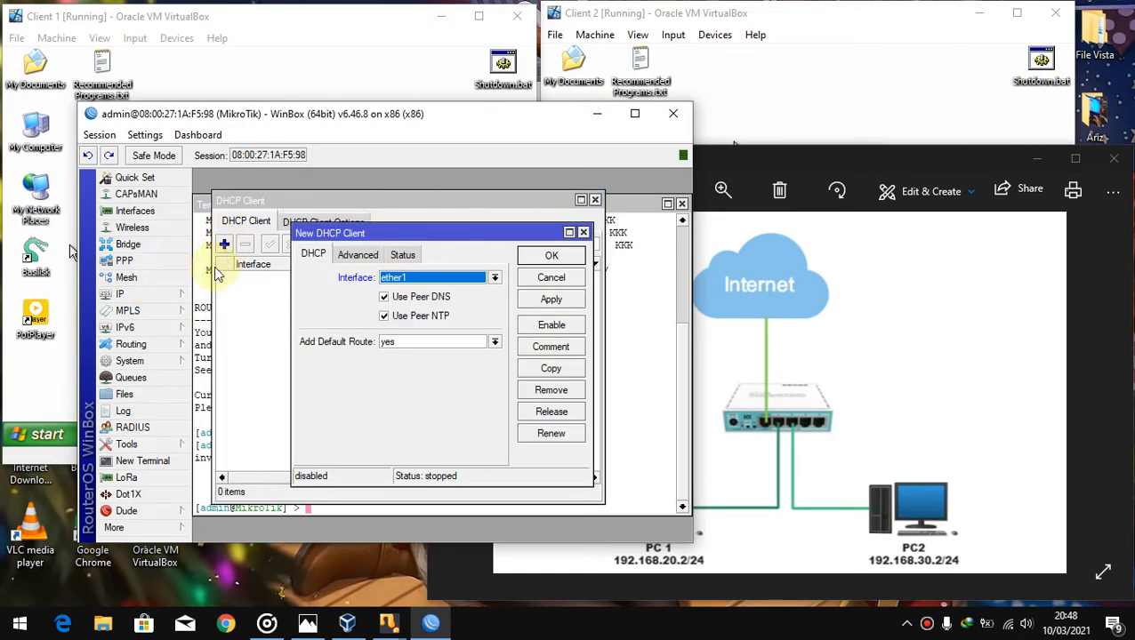
left_click(391, 278)
left_click(420, 291)
left_click(550, 299)
left_click(551, 256)
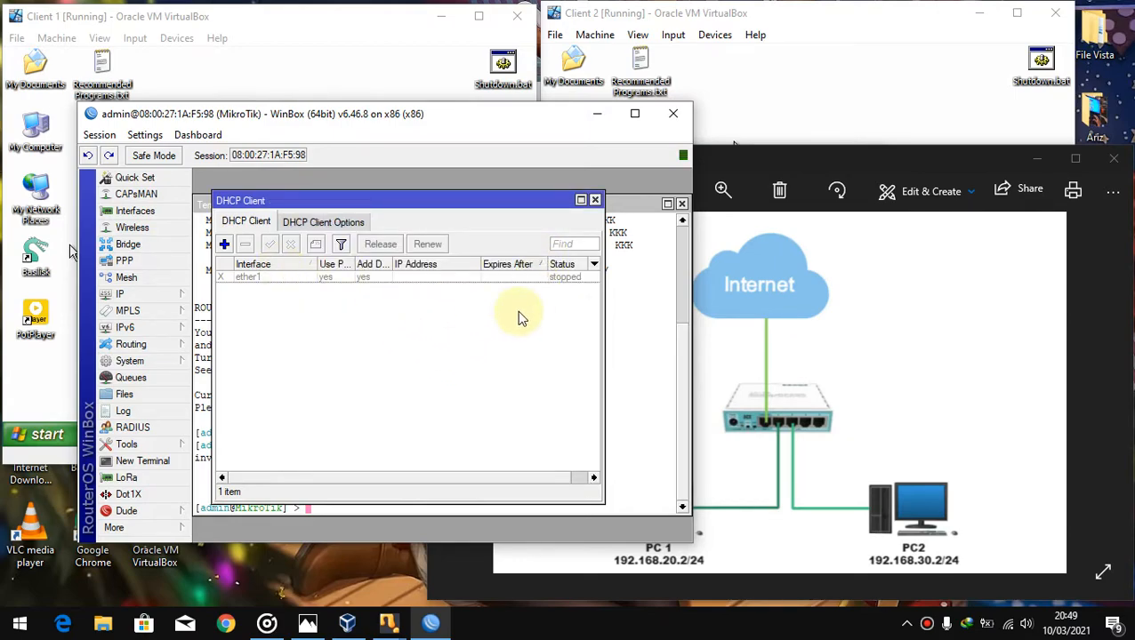
Enable the ether1 DHCP client and close the DHCP client list once it has an IP address.
left_click(567, 279)
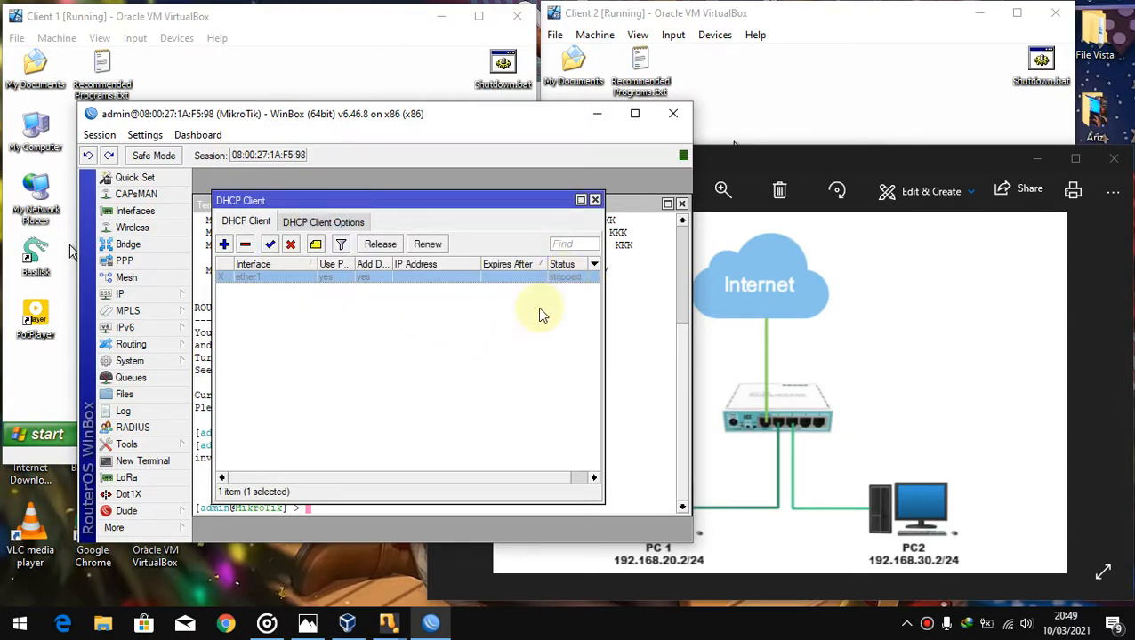
left_click(270, 246)
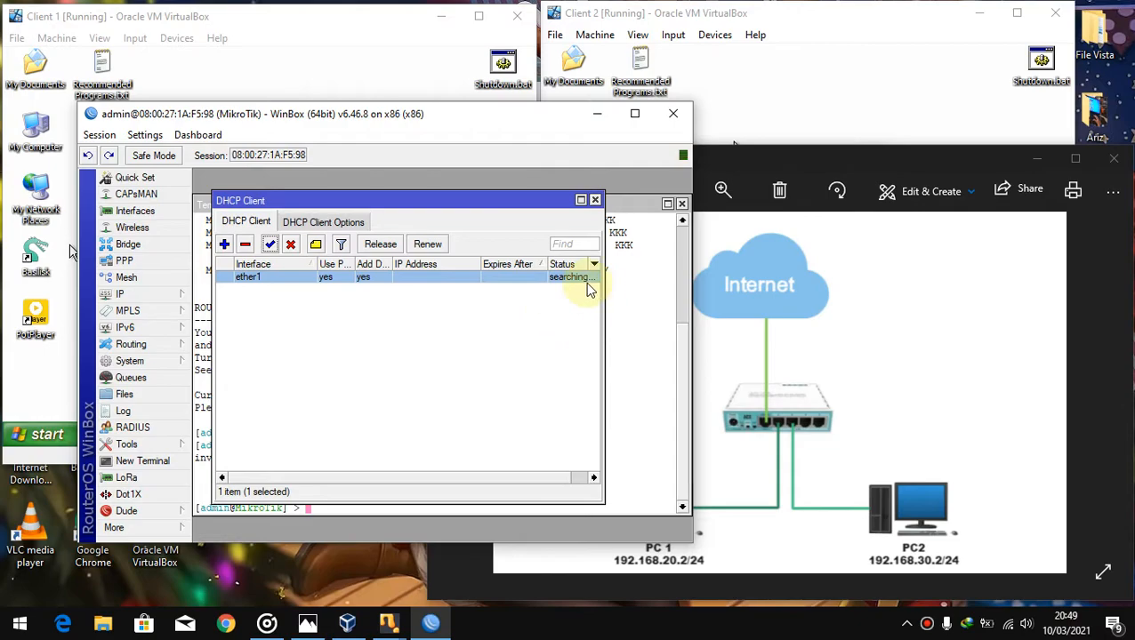
left_click(436, 303)
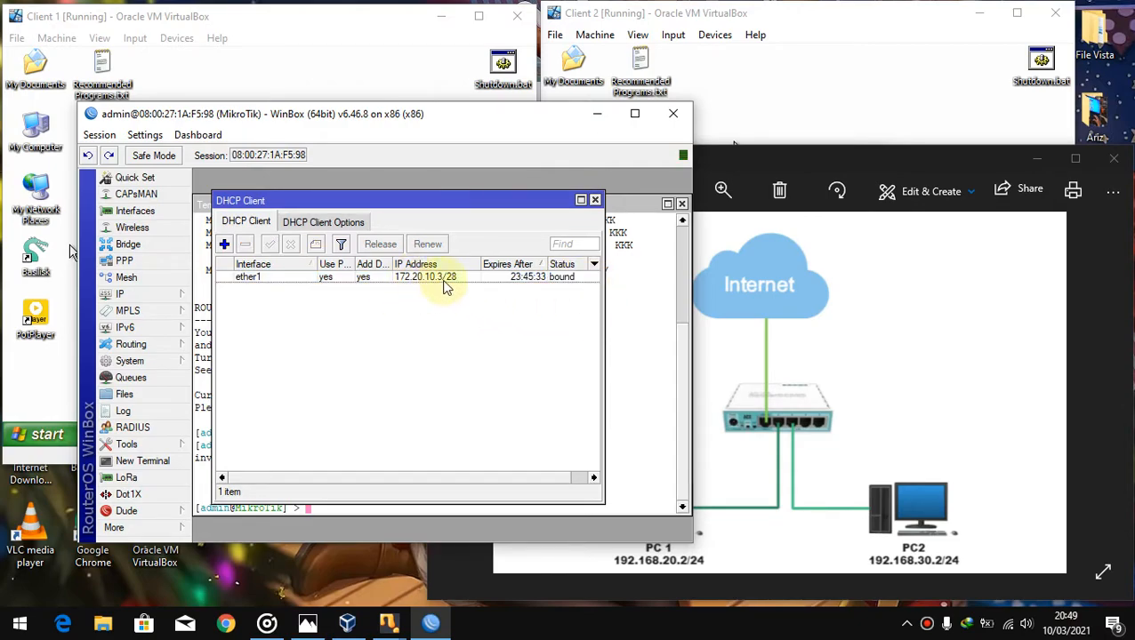
left_click(595, 200)
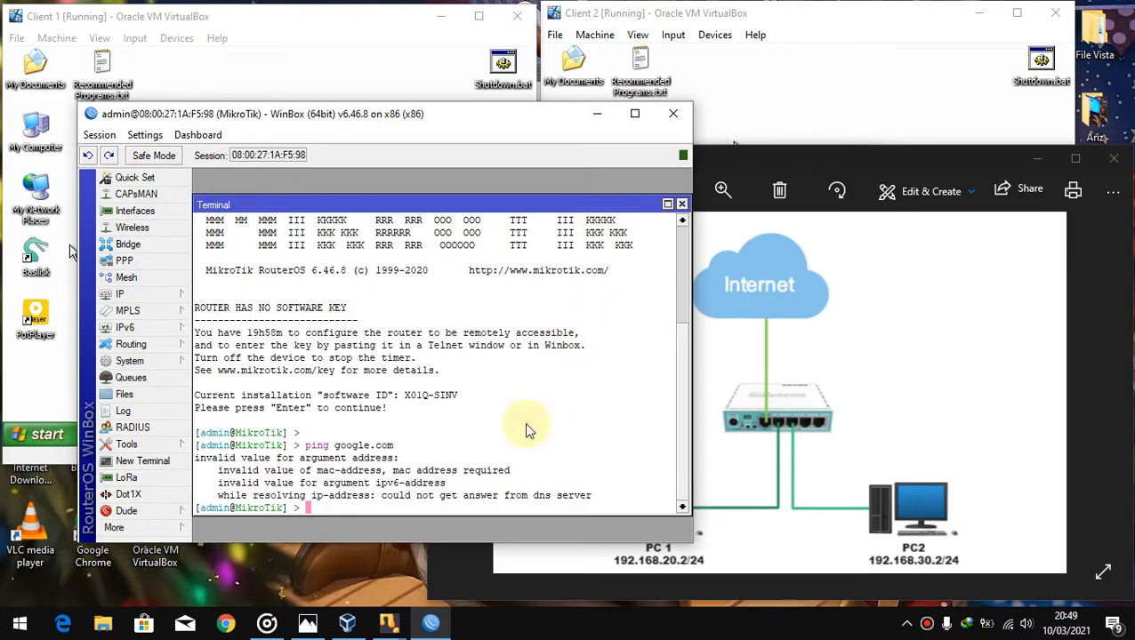
Repeat the google.com ping in the router's terminal and stop it after a few replies.
key("Up")
key("Return")
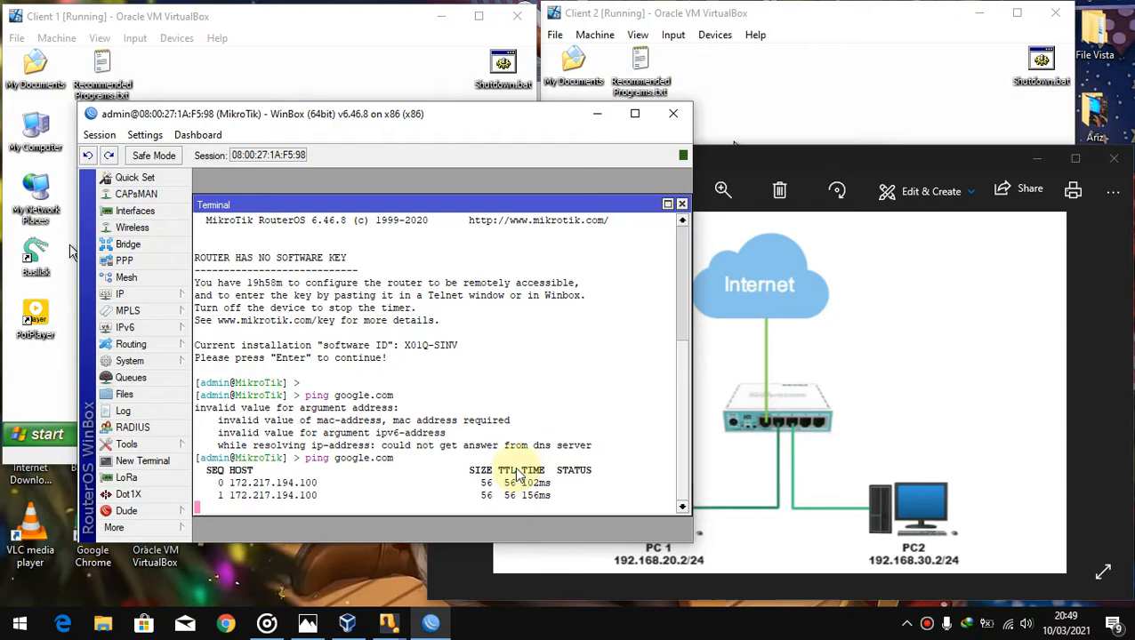
key("ctrl+c")
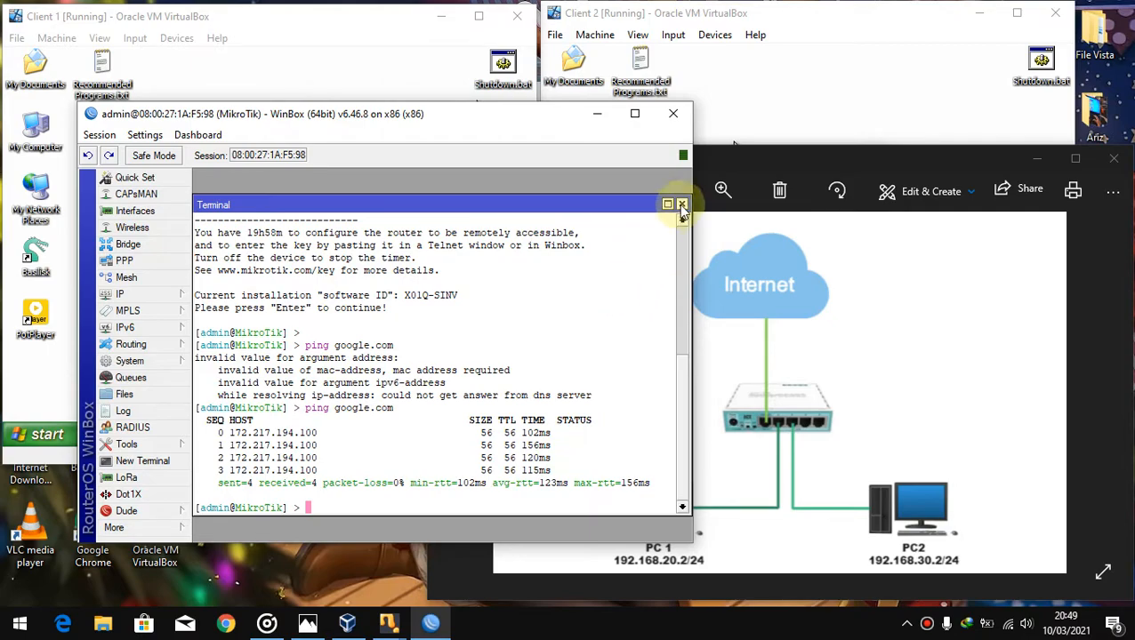
Create a new firewall NAT rule with the srcnat chain and ether1 as the outgoing interface.
left_click(159, 295)
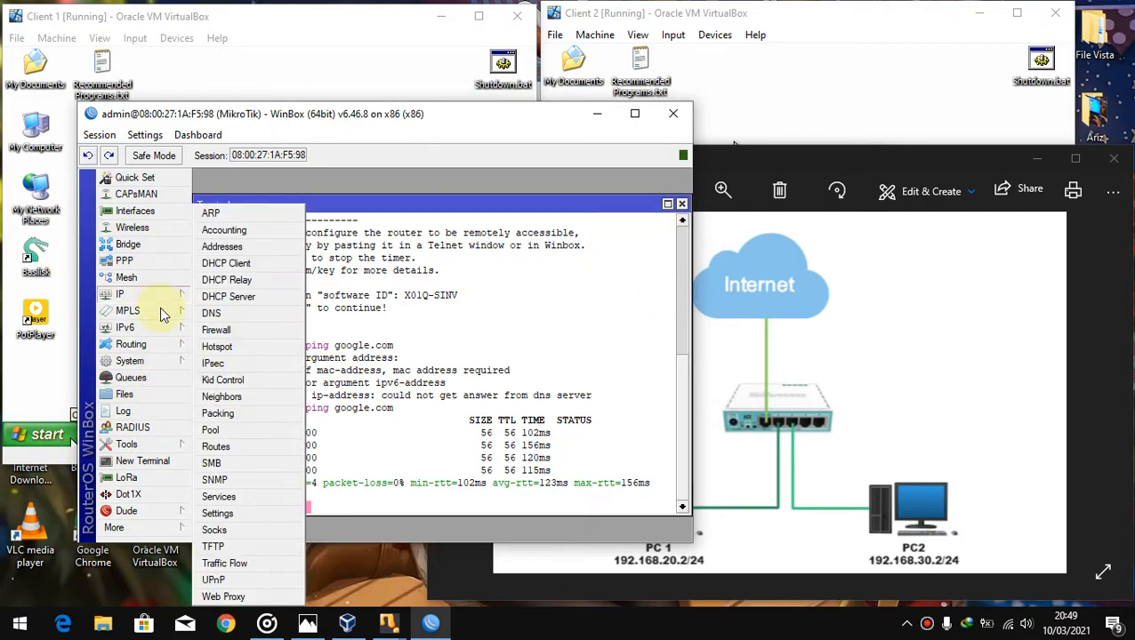
left_click(216, 330)
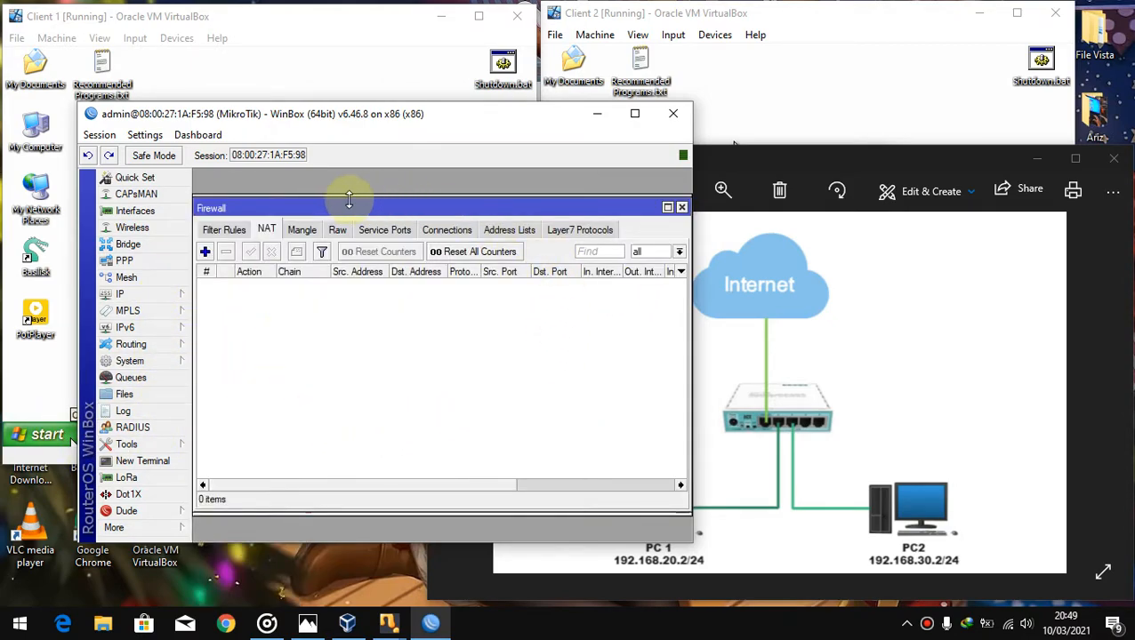
left_click(267, 229)
left_click(206, 251)
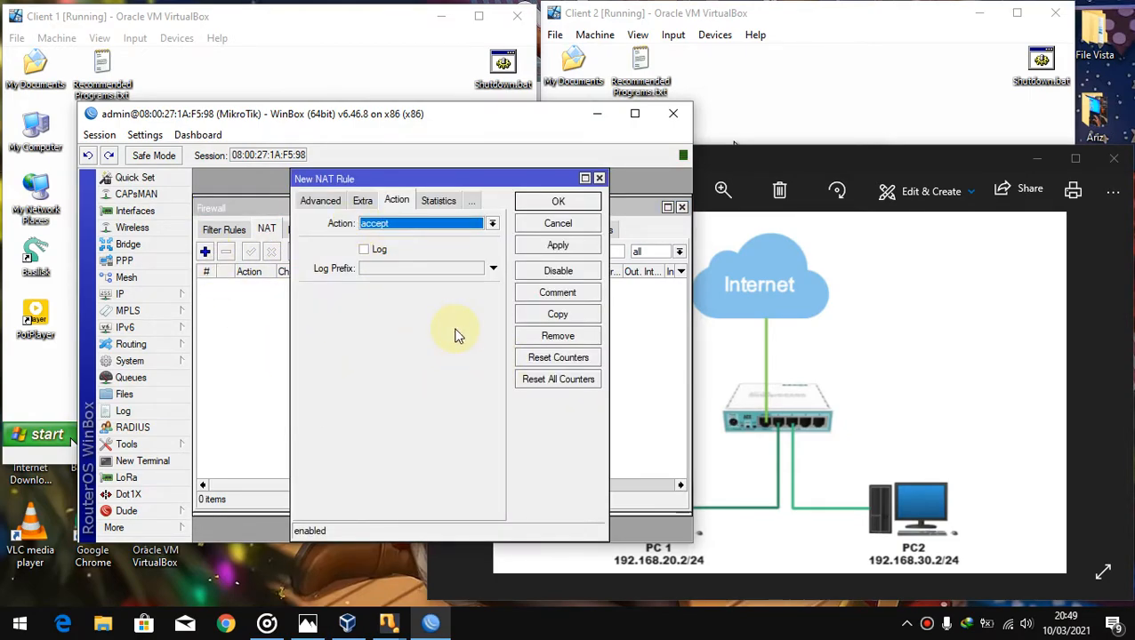
left_click(989, 341)
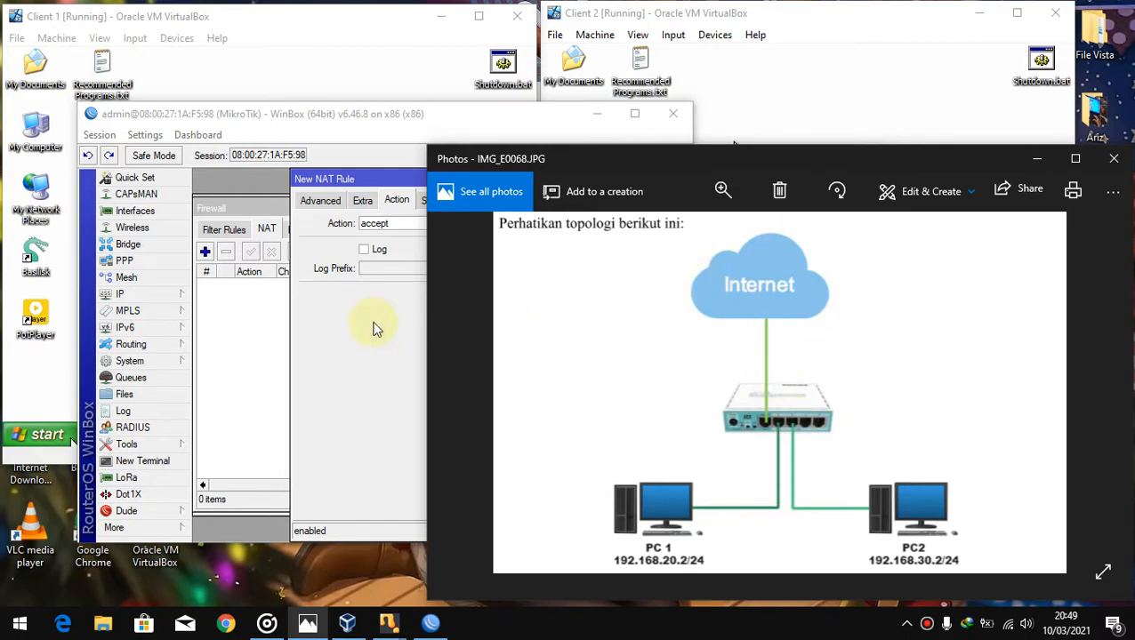
left_click(351, 367)
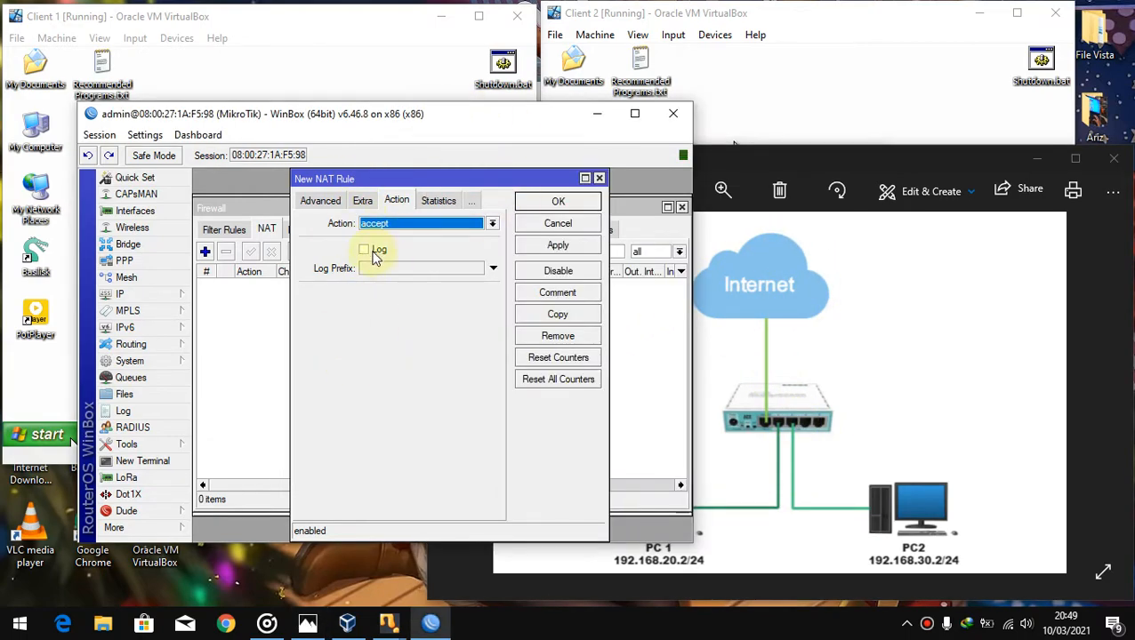
left_click(316, 202)
left_click(311, 203)
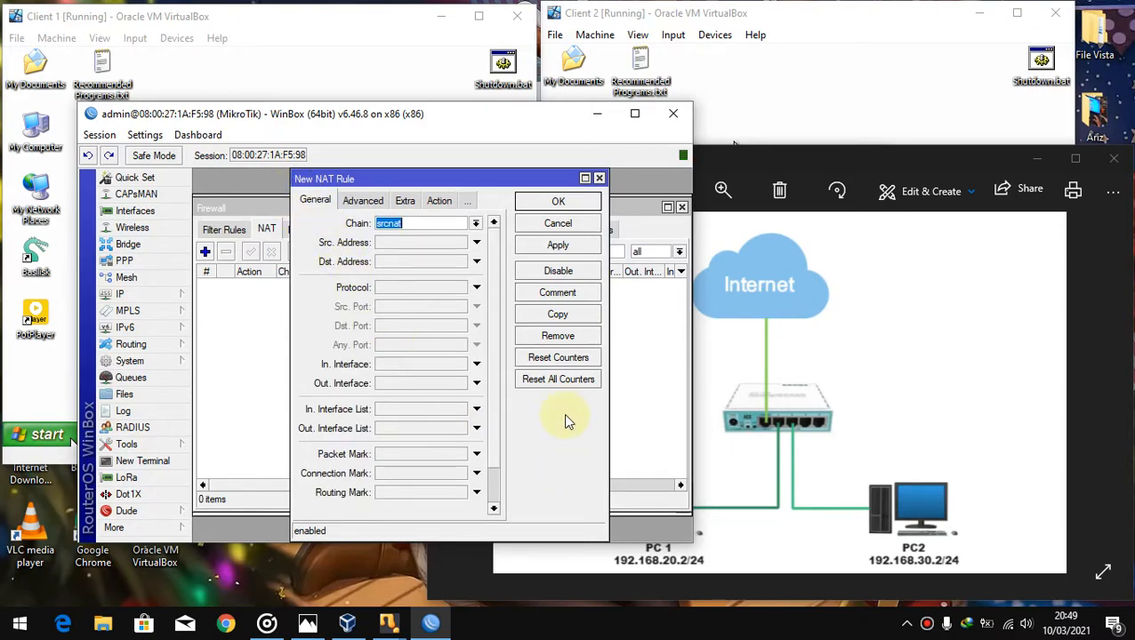
left_click(422, 386)
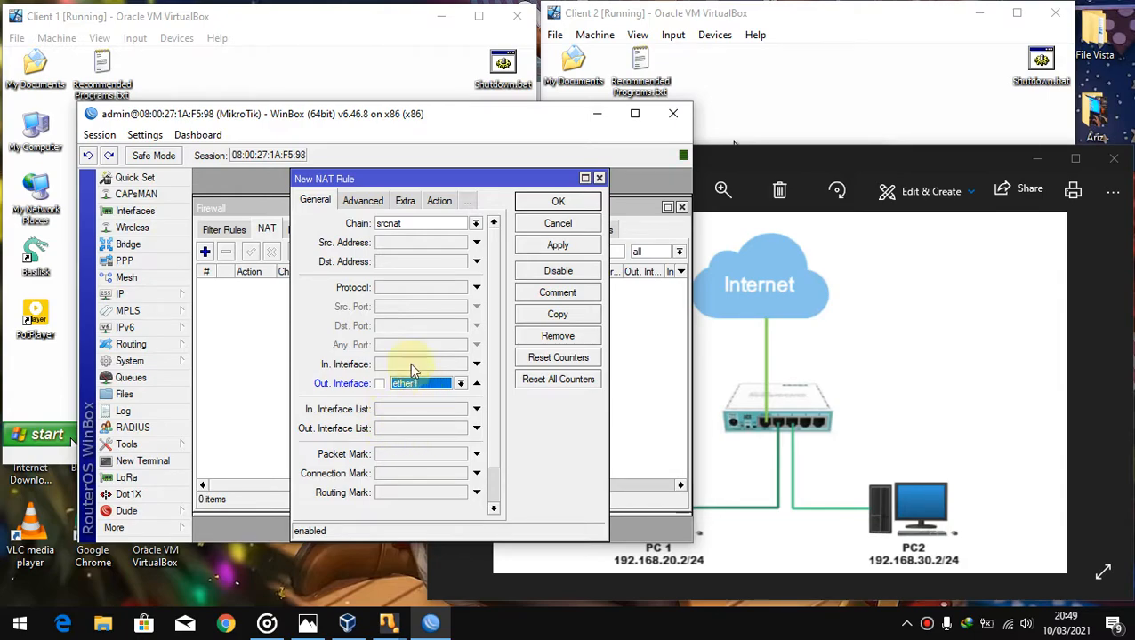
Set the NAT rule's action to masquerade and save the rule.
left_click(440, 201)
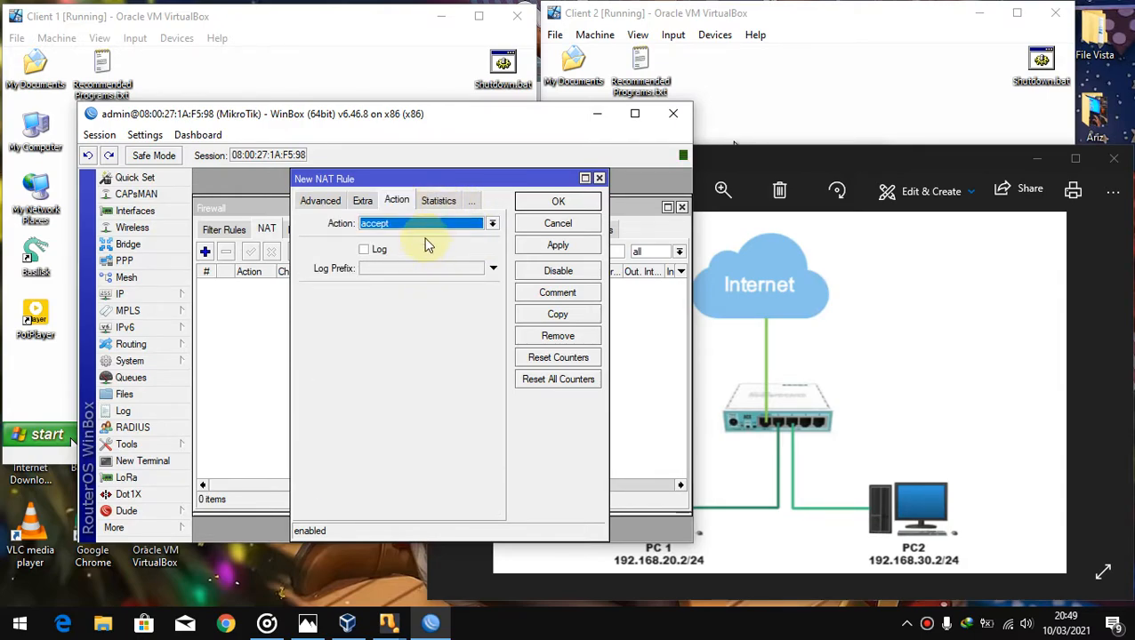
left_click(423, 224)
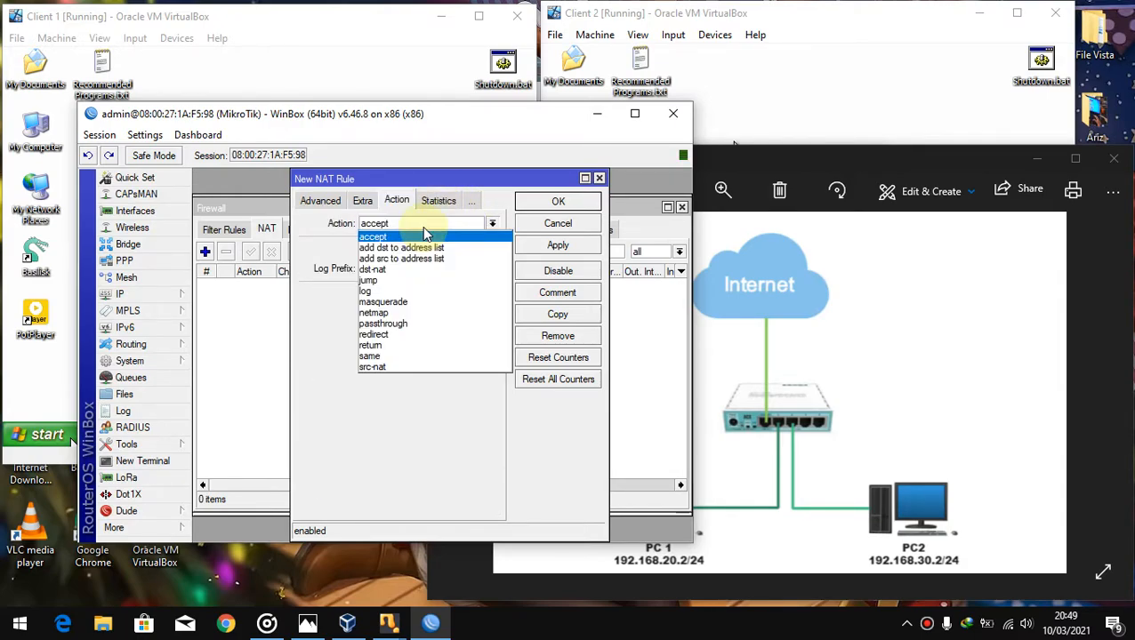
left_click(400, 304)
left_click(583, 248)
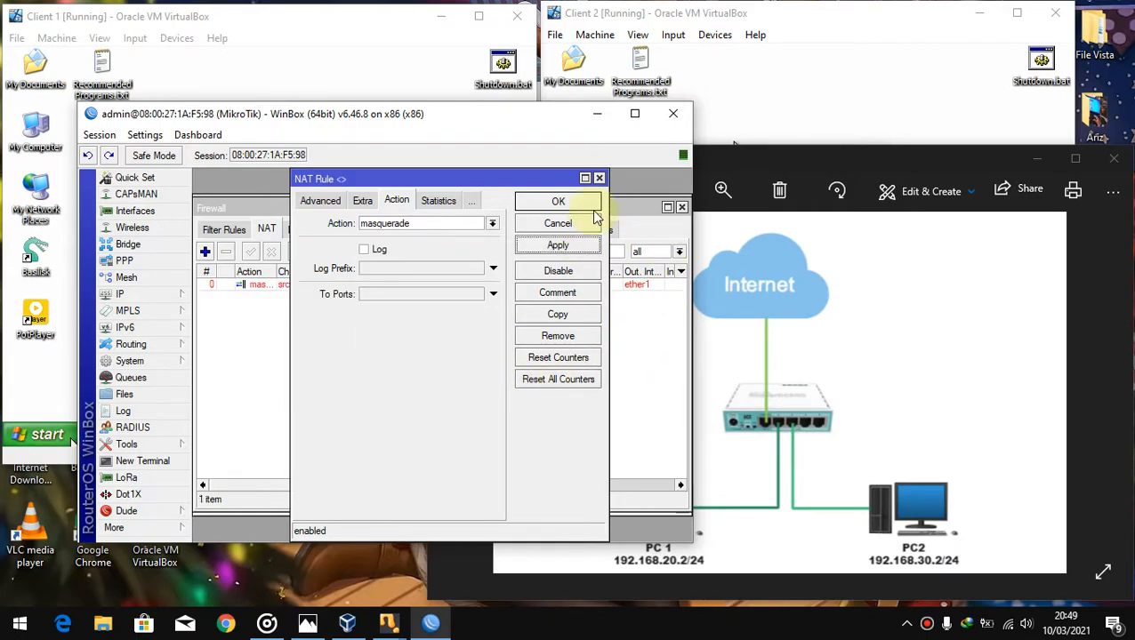
left_click(590, 206)
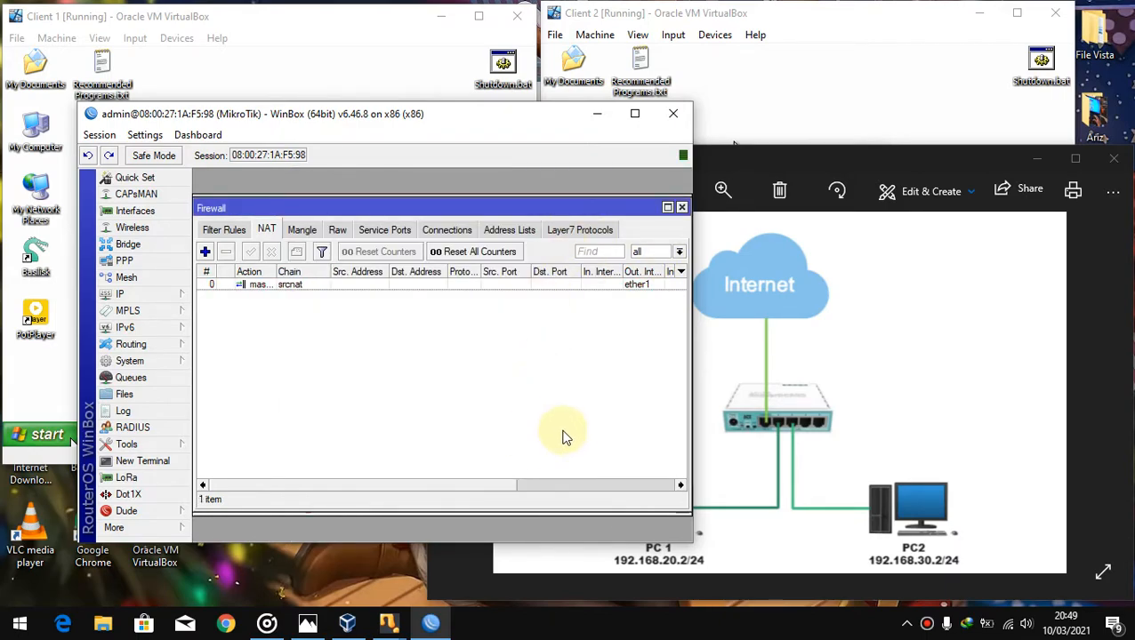
Open the router's IP address list and check the client addresses in the topology picture.
left_click(124, 293)
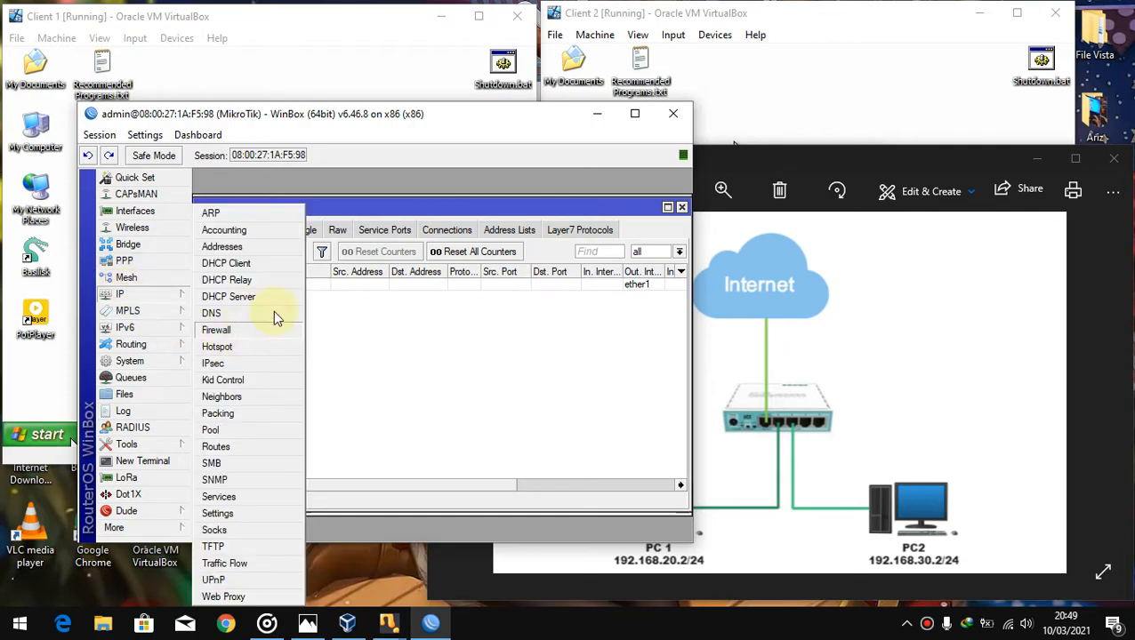
left_click(250, 247)
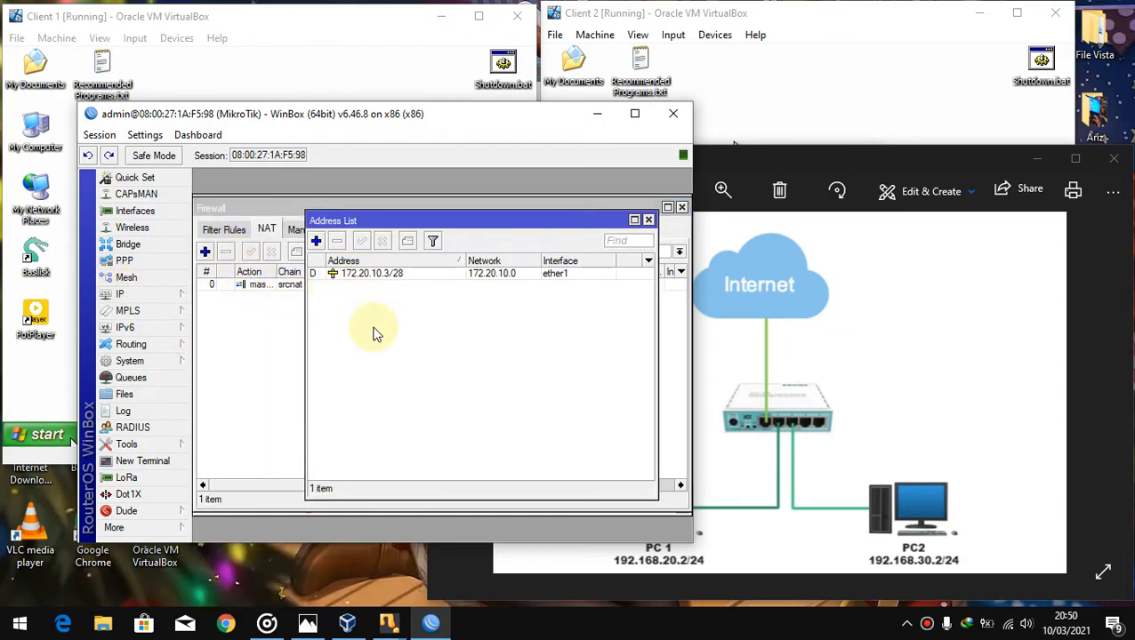
left_click(864, 454)
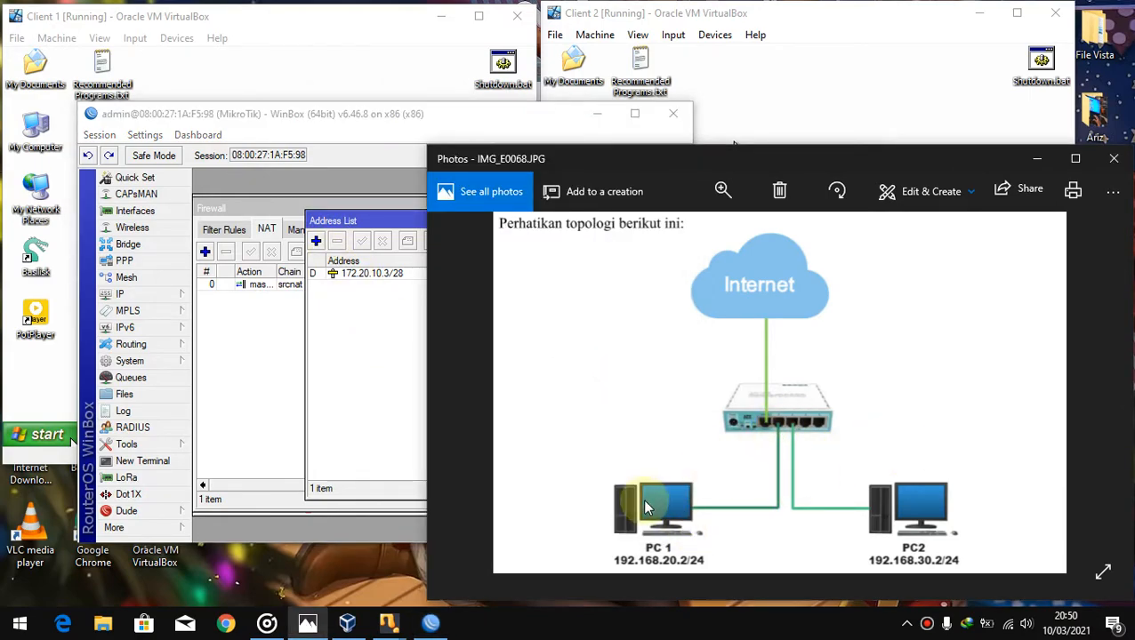
left_click(421, 407)
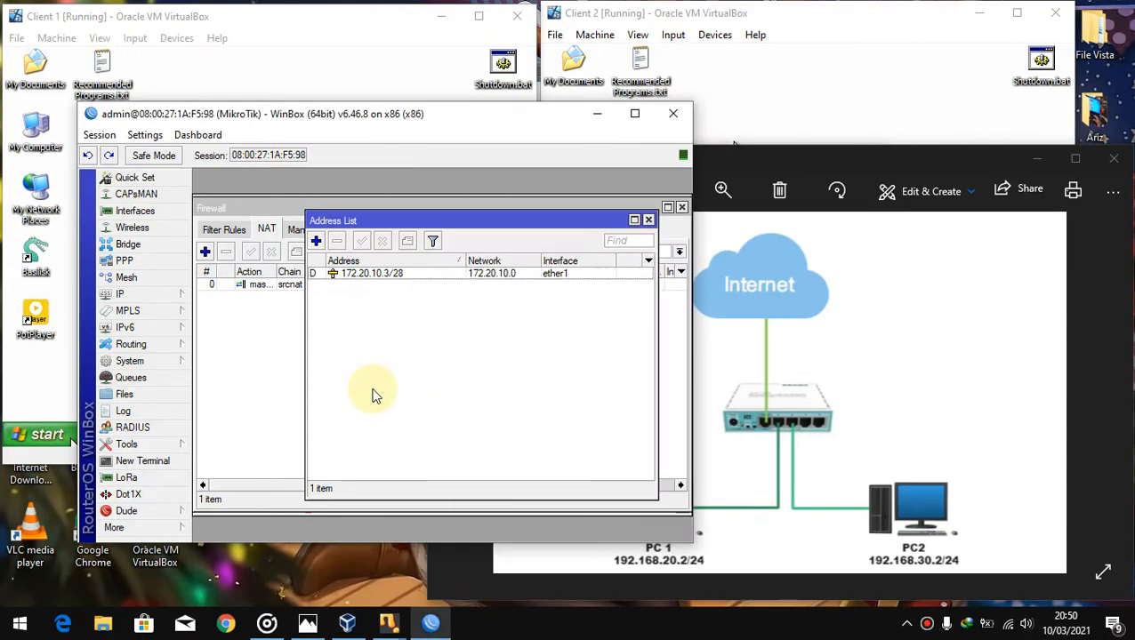
left_click(129, 296)
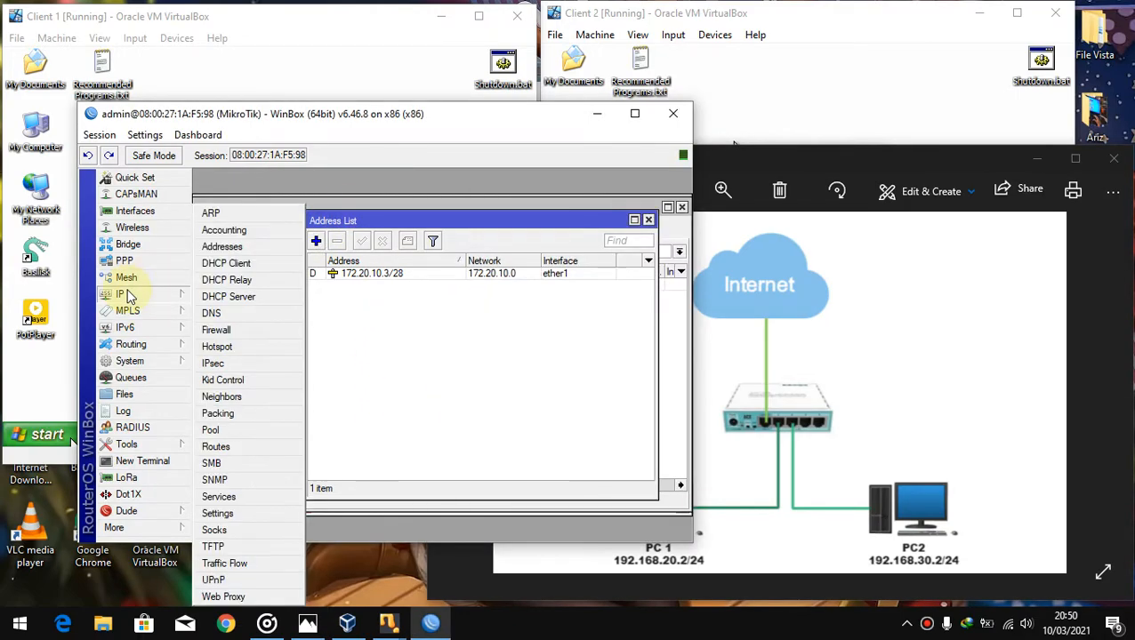
left_click(322, 321)
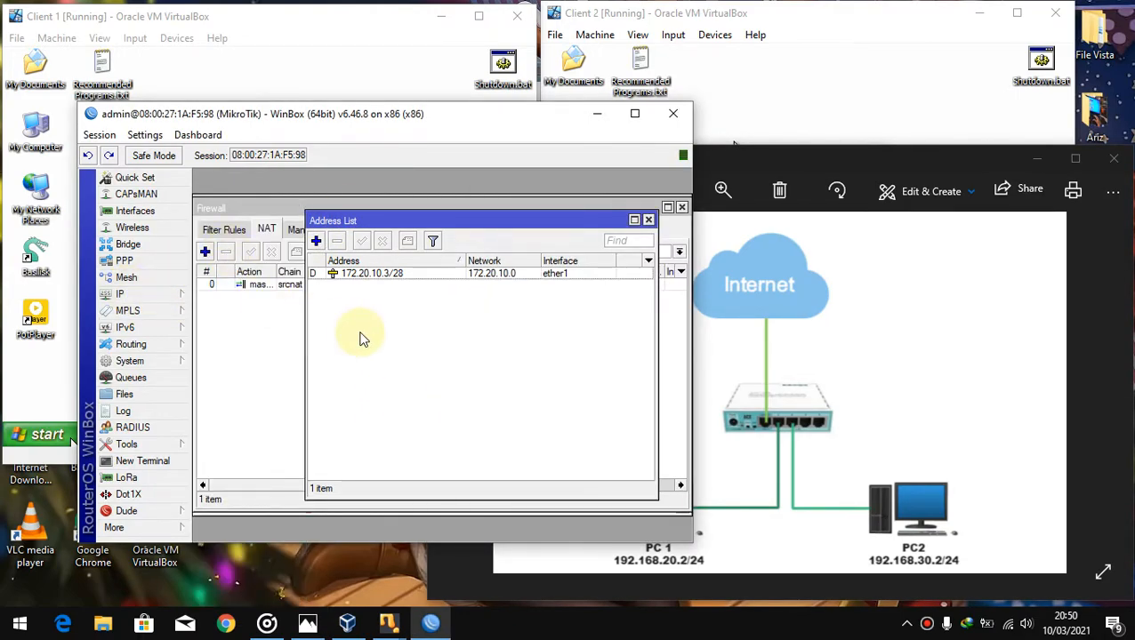
Add the IP address 192.168.20.1/24 on interface ether2 for the PC 1 network.
left_click(316, 242)
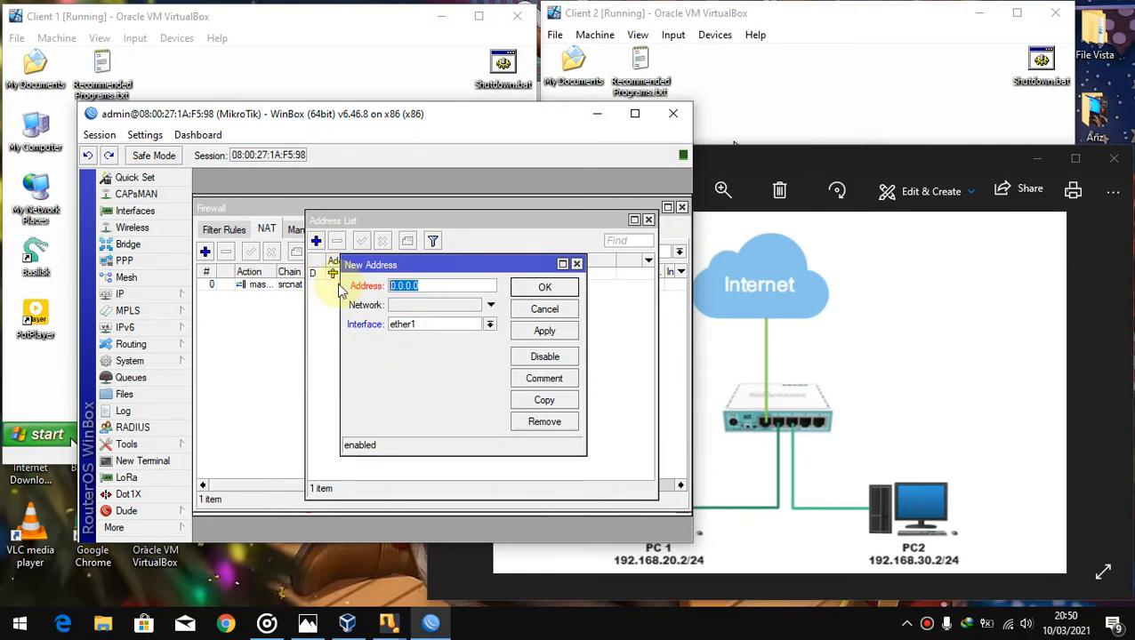
type("192.168")
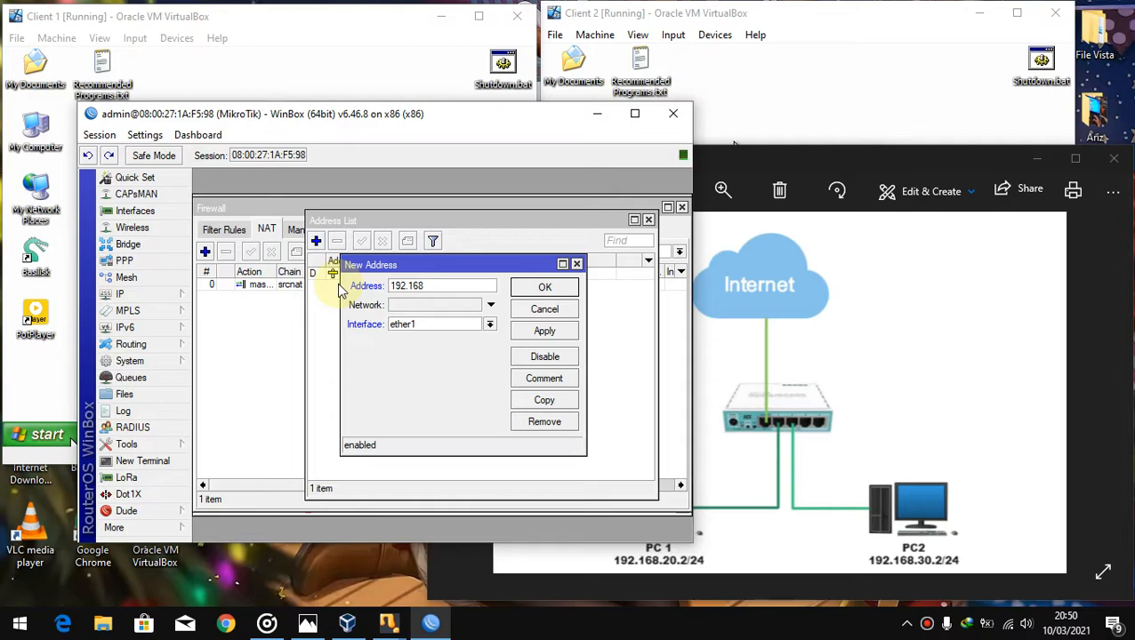
type(".20.1/24")
left_click(704, 520)
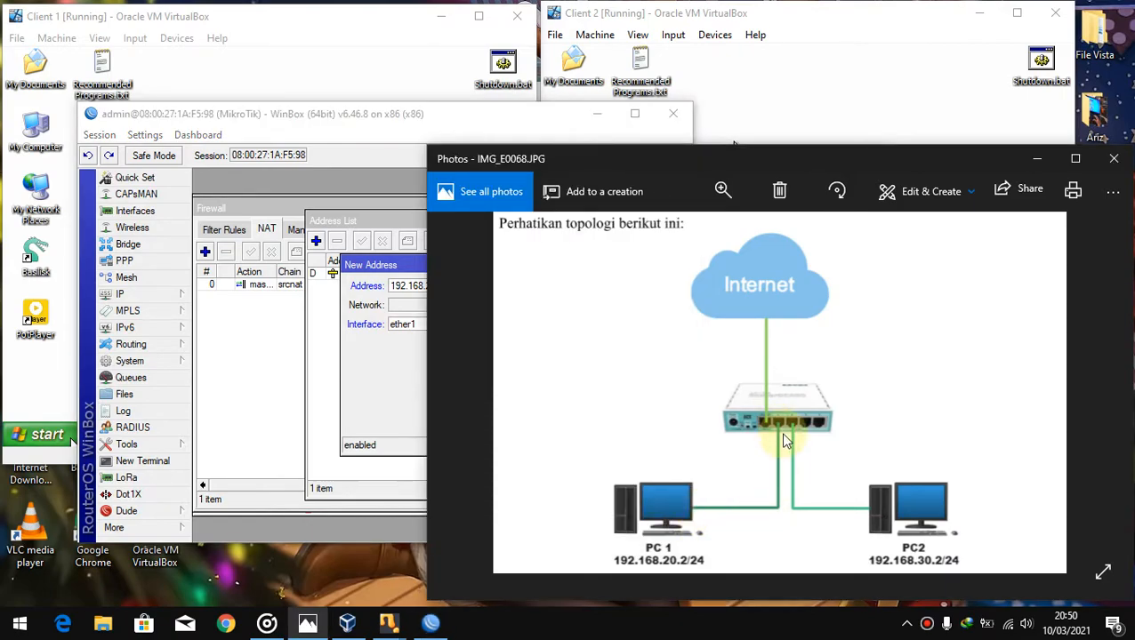
left_click(374, 384)
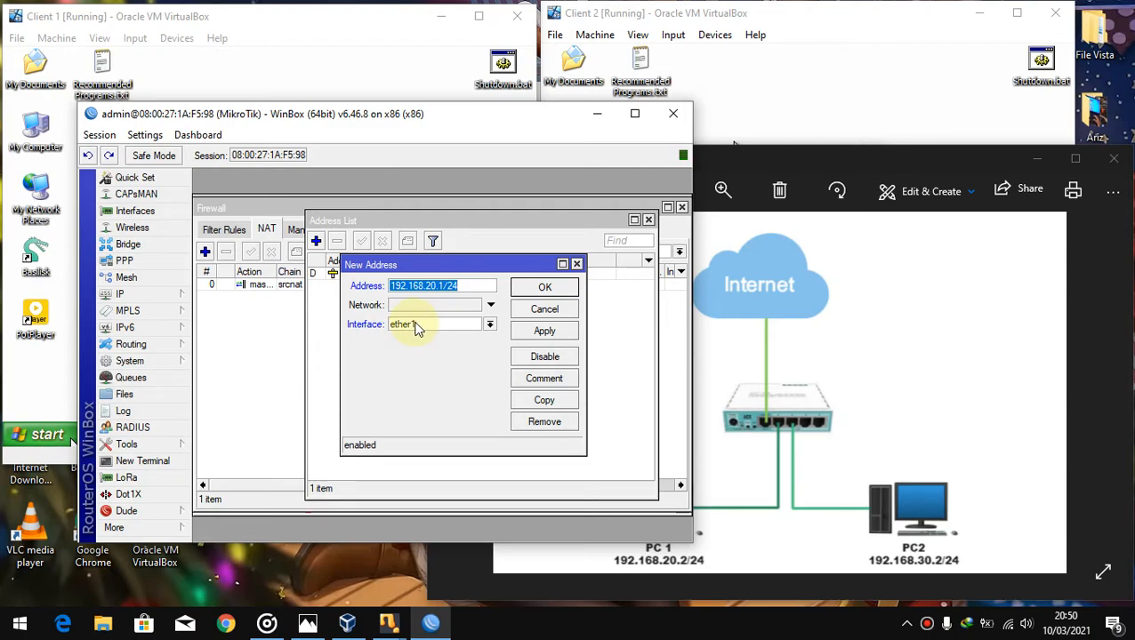
left_click(416, 327)
left_click(431, 346)
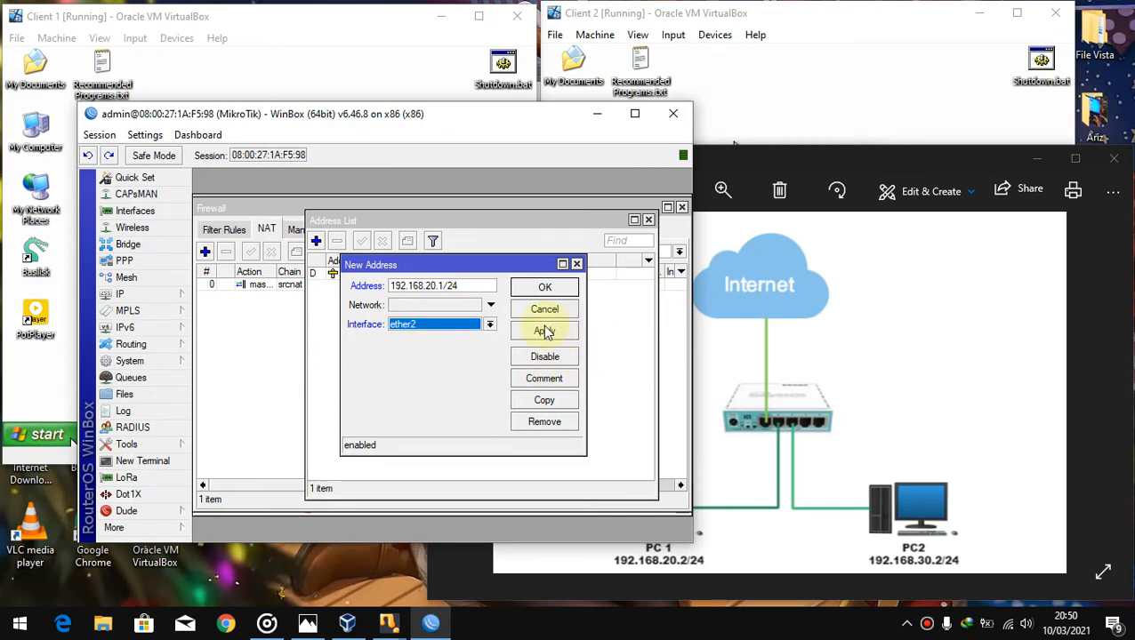
left_click(544, 286)
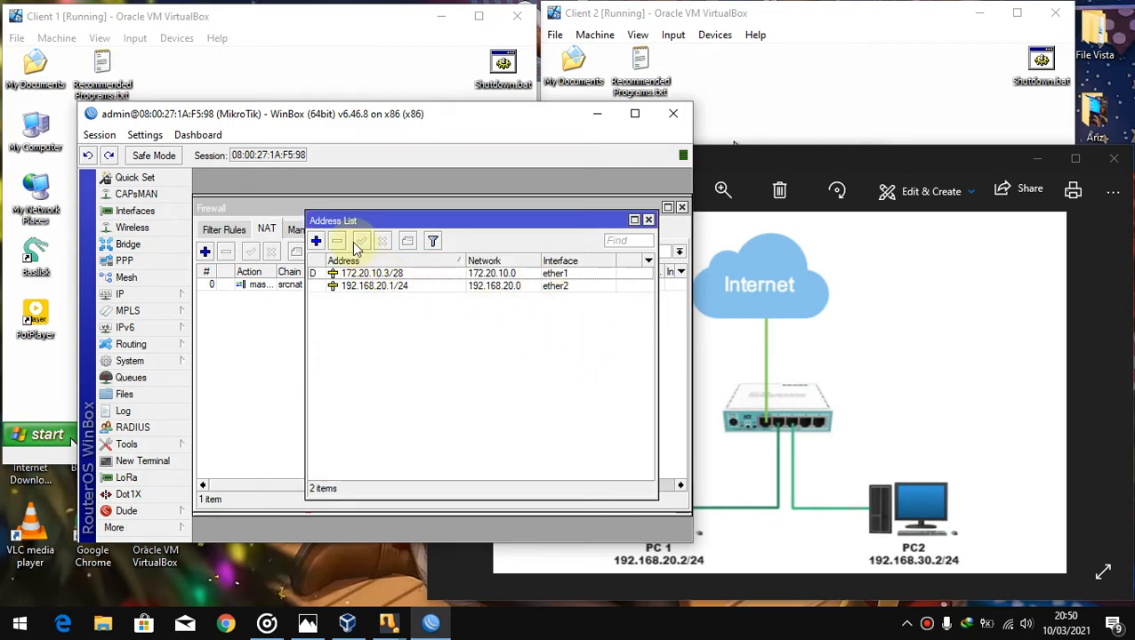
Add the IP address 192.168.30.1/24 on interface ether3 for the PC2 network and close the address list.
left_click(316, 241)
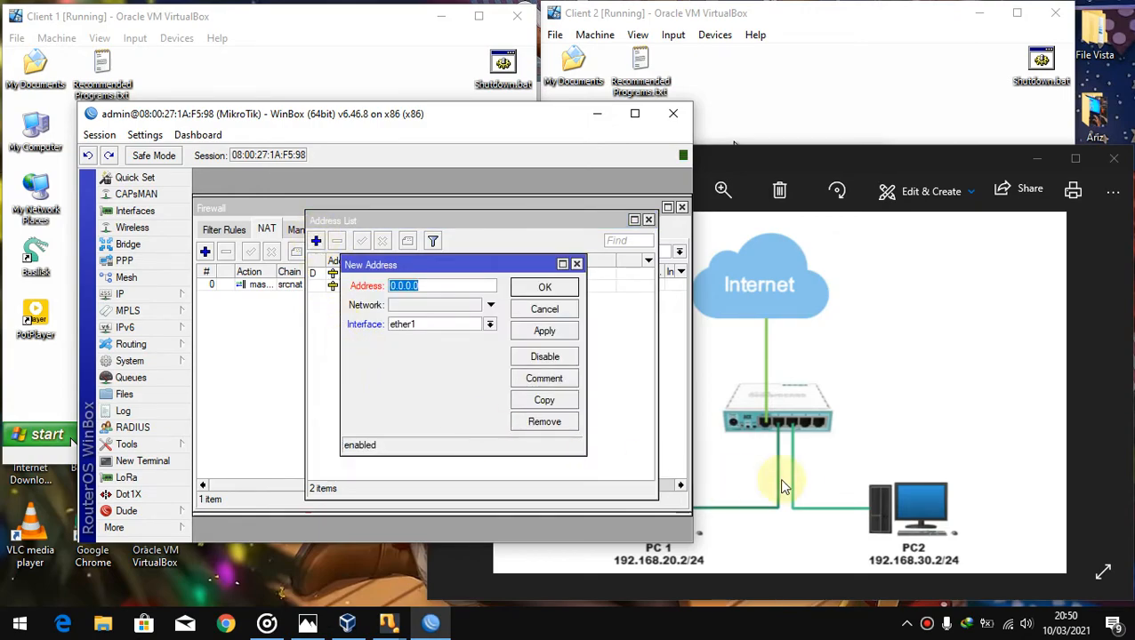
left_click(428, 285)
left_click_drag(448, 282, 352, 293)
type("192.168.30.1/24")
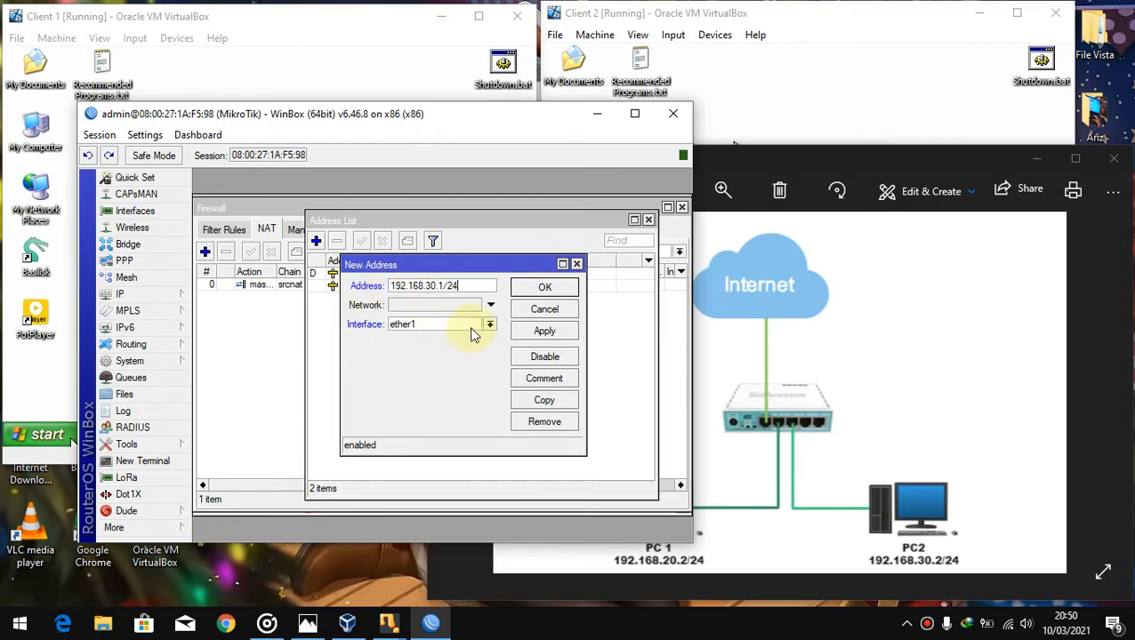
left_click(472, 326)
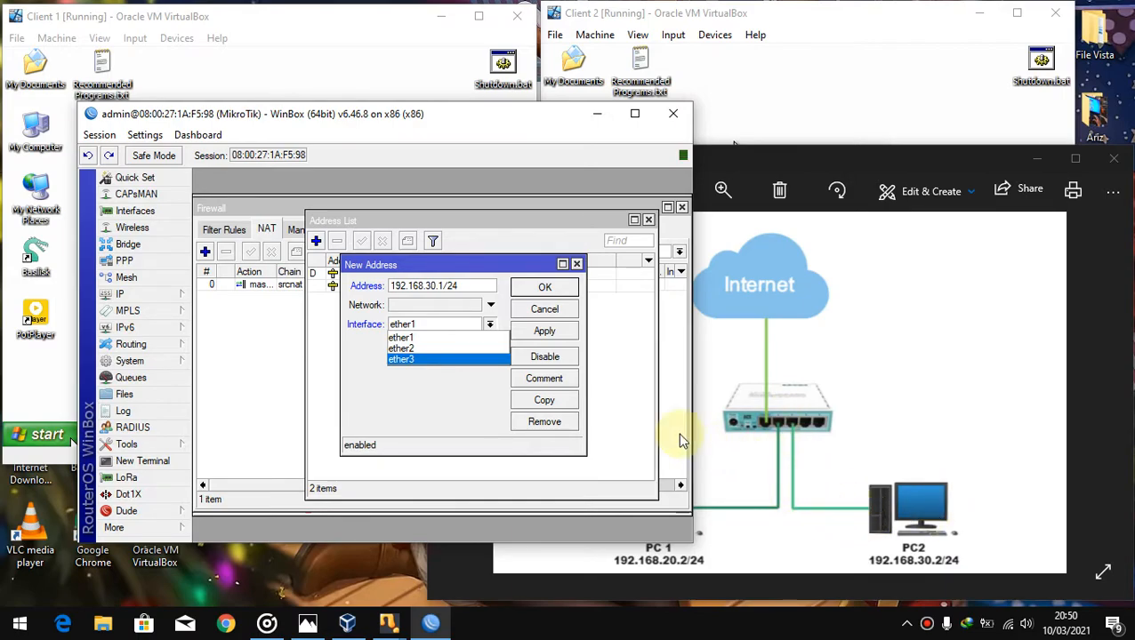
left_click(402, 358)
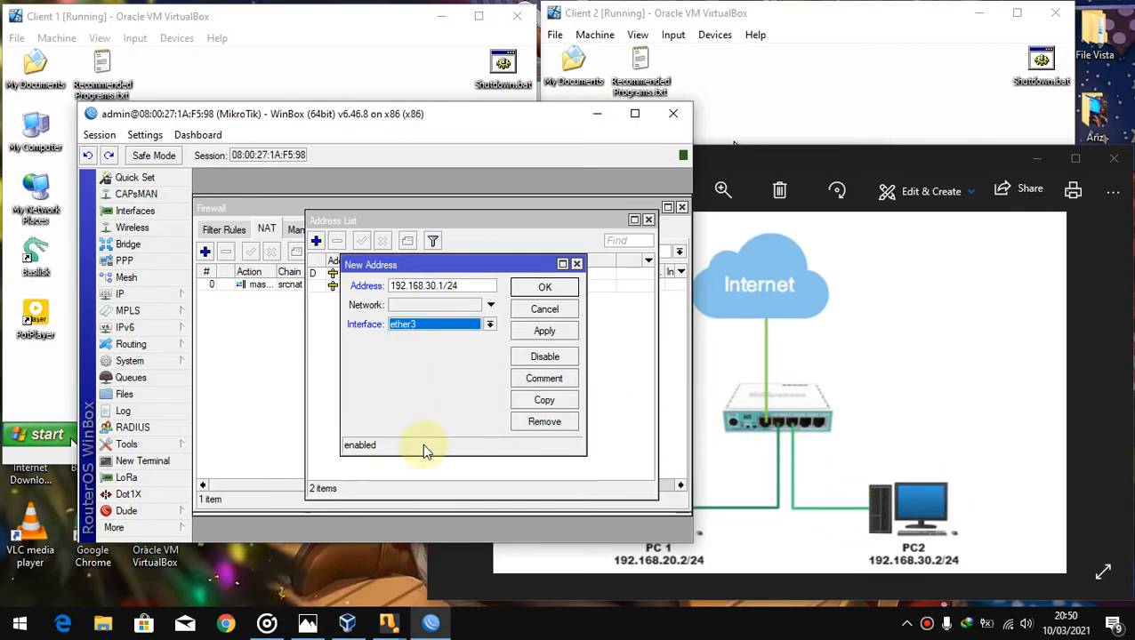
left_click(543, 331)
left_click(526, 289)
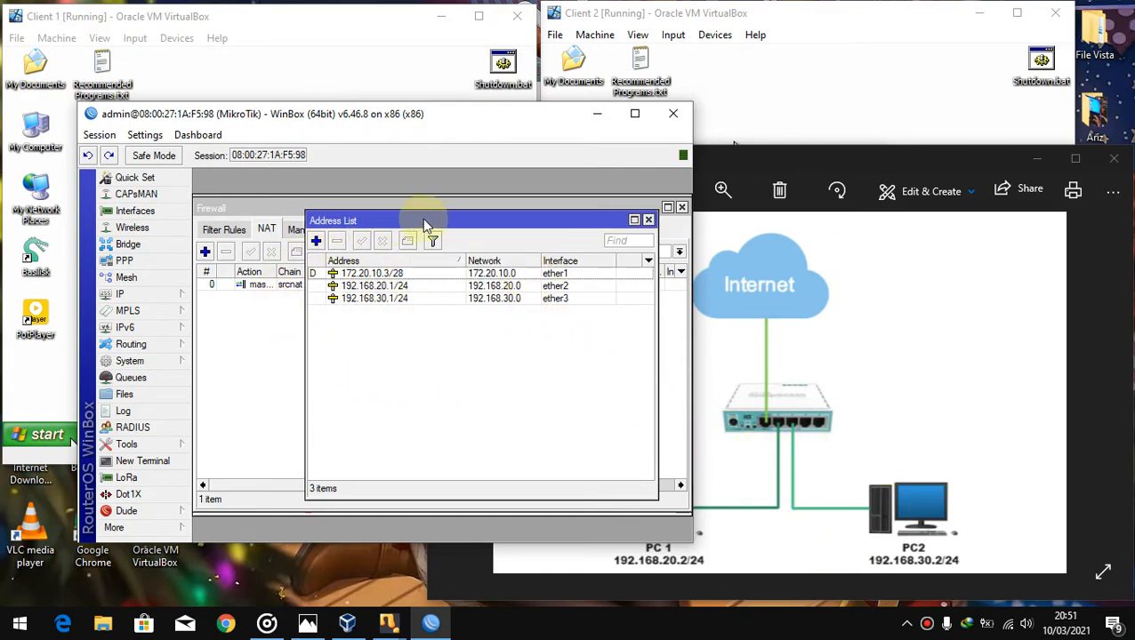
left_click(648, 220)
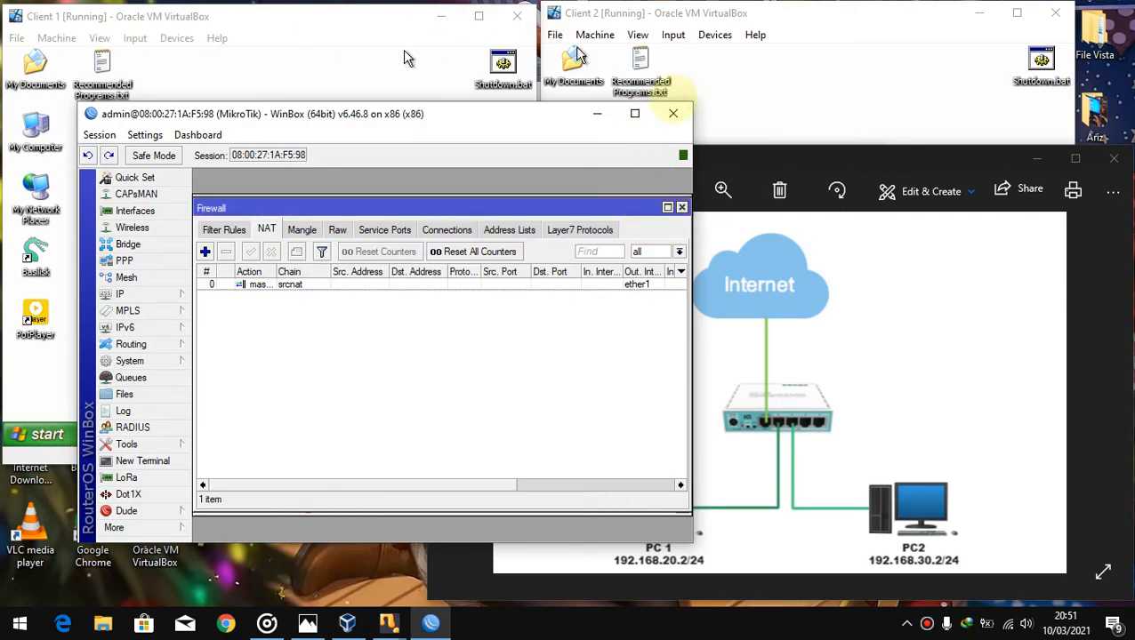
Switch to VirtualBox and bring the Client 1 and Client 2 machine windows to the front.
left_click(271, 29)
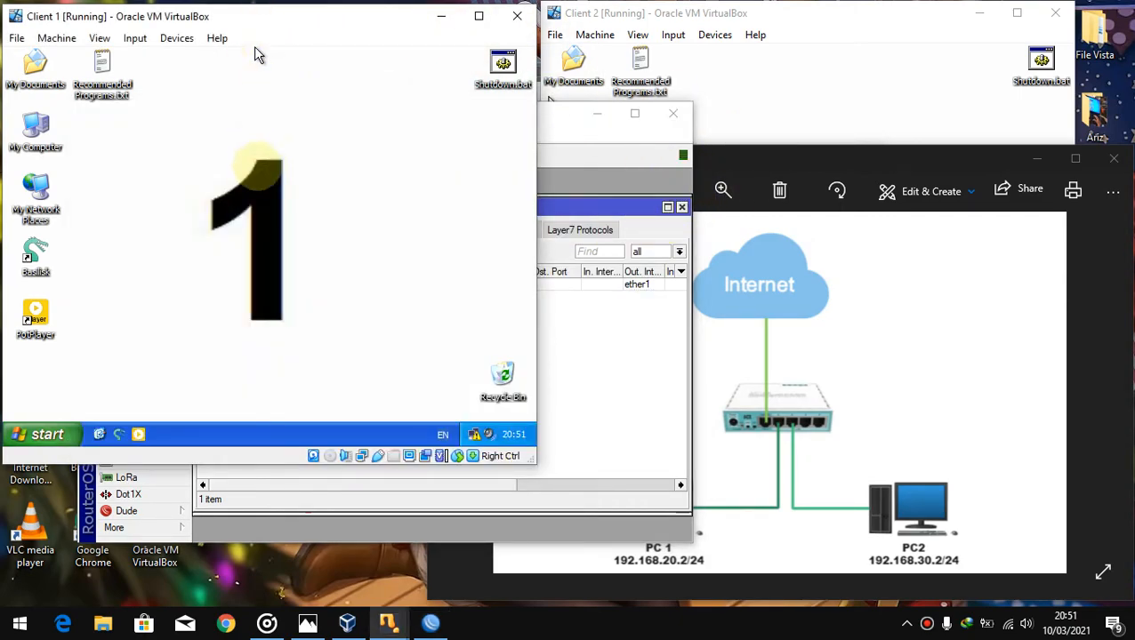
left_click(797, 25)
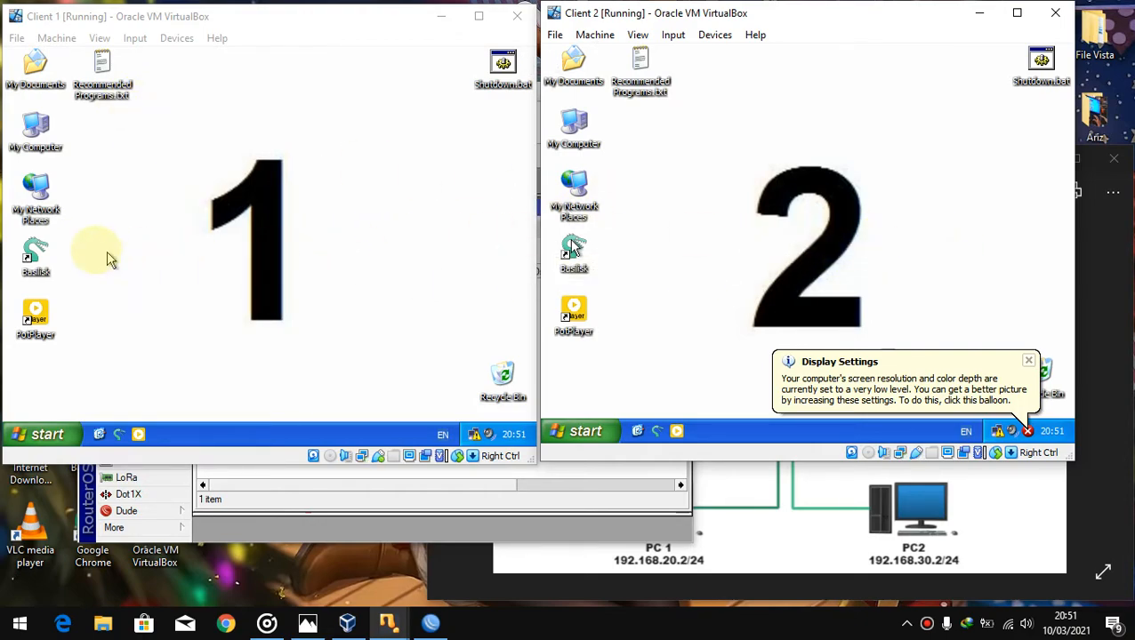
left_click(201, 169)
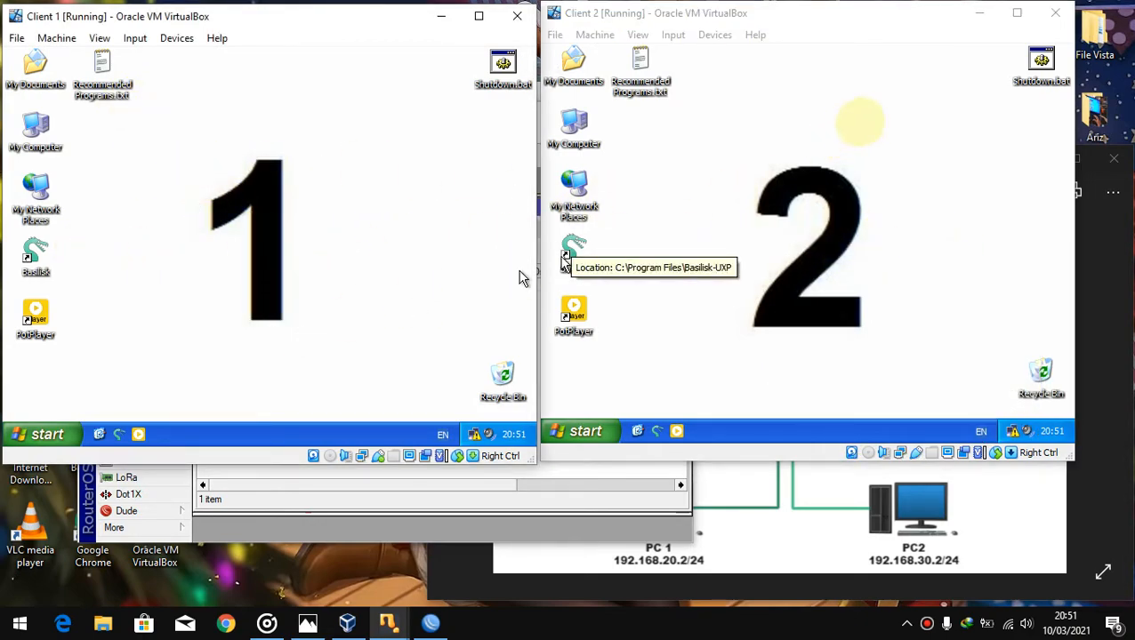
mouse_move(702, 143)
left_mouse_down()
mouse_move(869, 361)
mouse_move(898, 369)
left_mouse_up()
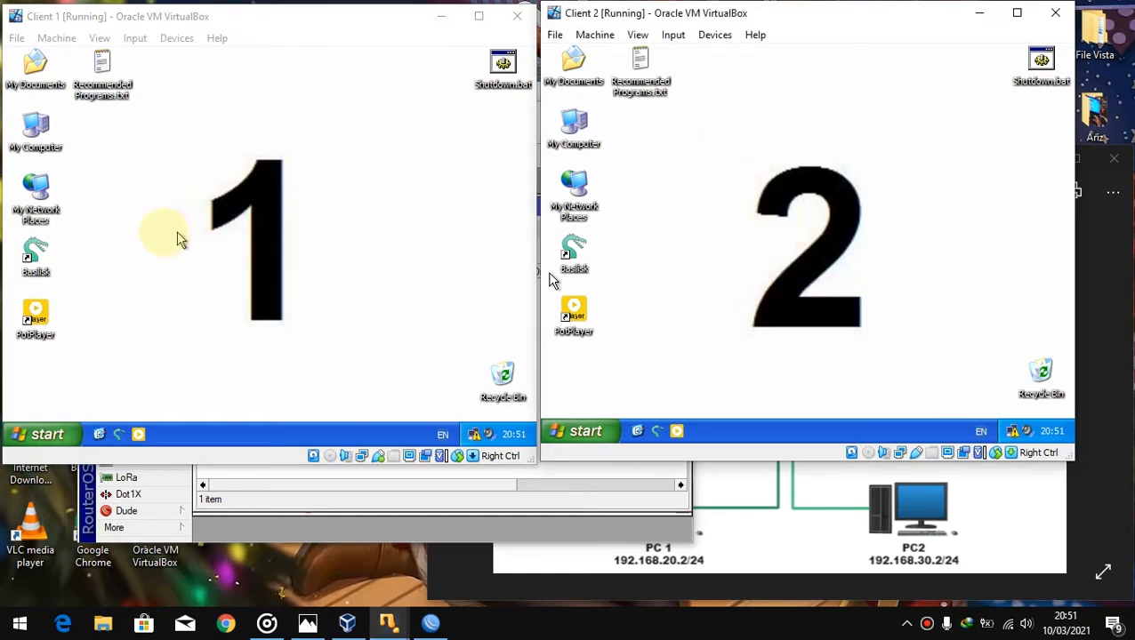
left_click(124, 356)
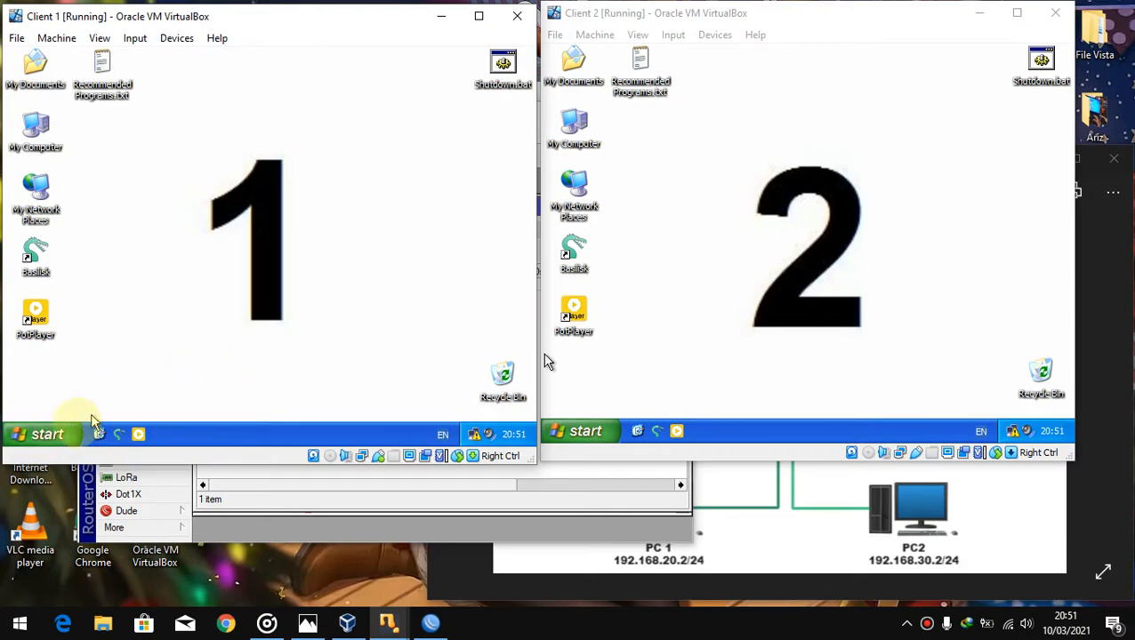
Open the properties of Local Area Connection 2 from the network connections on Client 1.
left_click(57, 434)
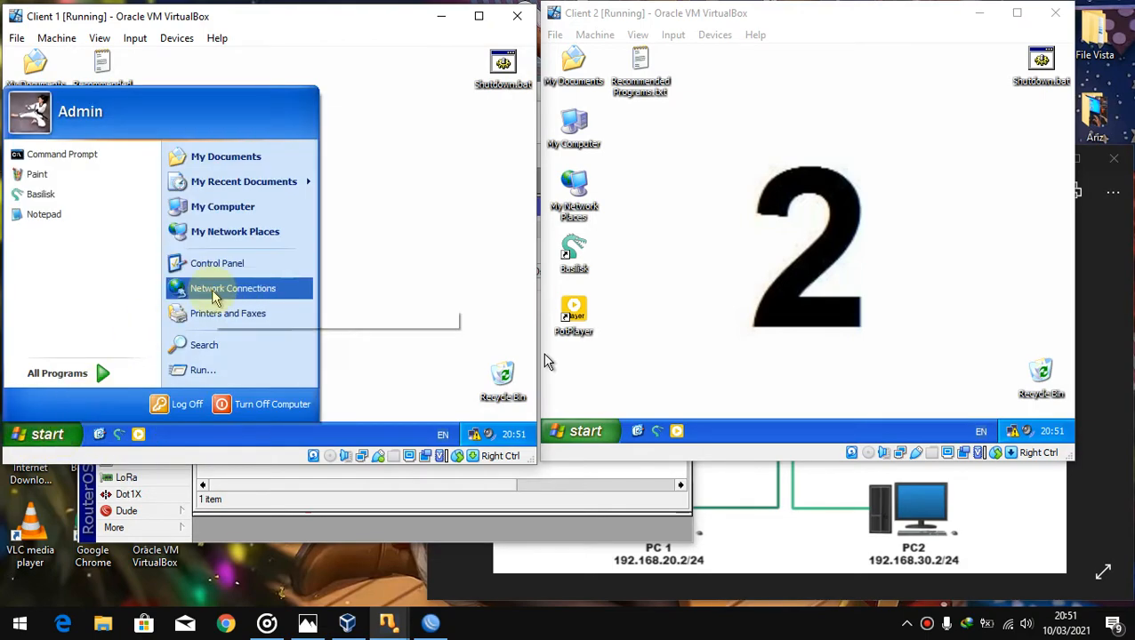
left_click(218, 289)
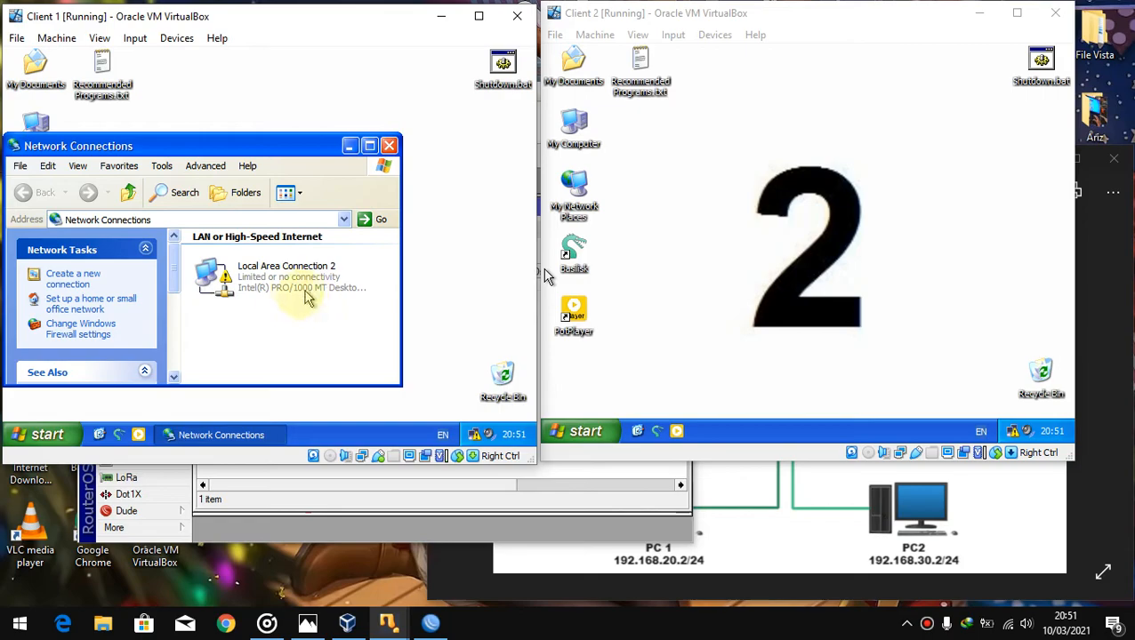
left_click(256, 284)
right_click(283, 267)
left_click(295, 274)
left_click(271, 292)
right_click(283, 283)
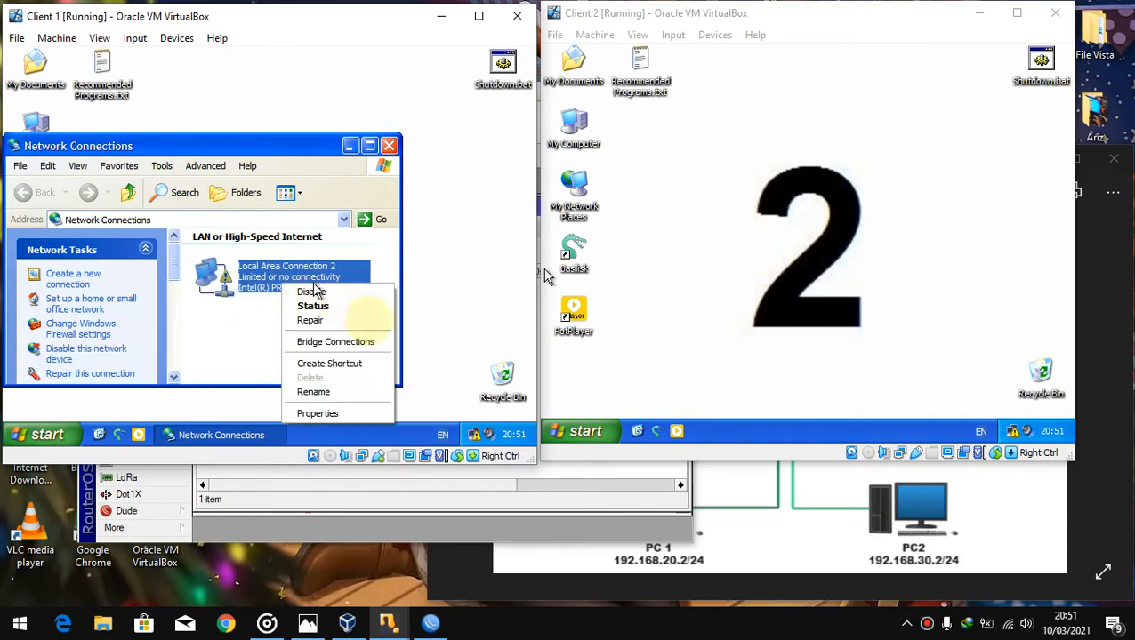
left_click(354, 413)
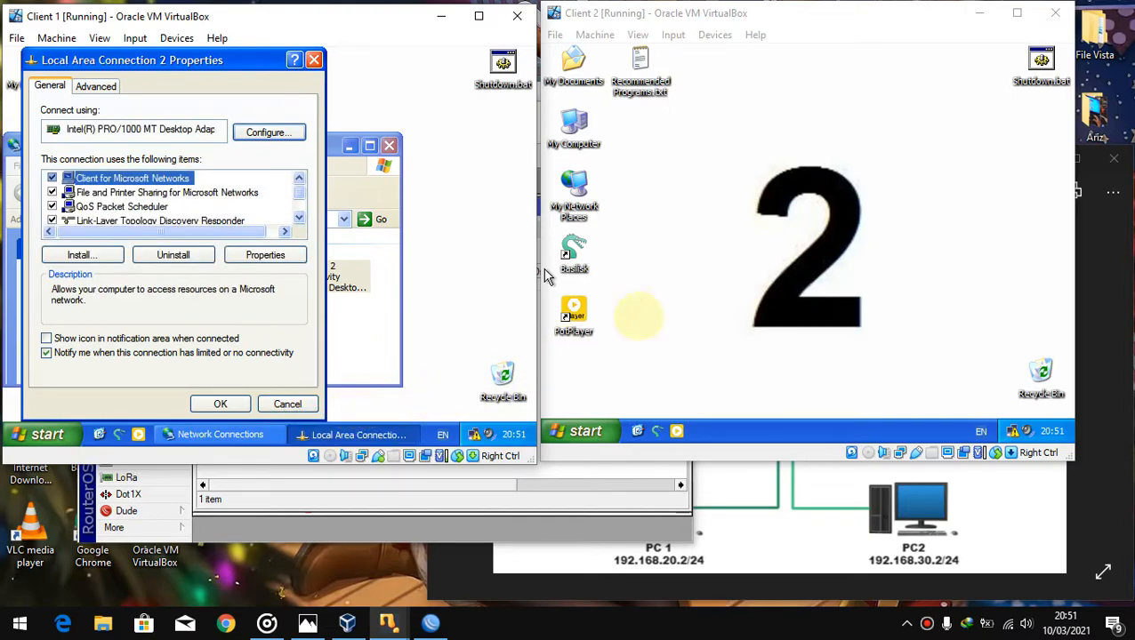
Open the properties of Local Area Connection 2 on Client 2 through its connection status.
left_click(849, 156)
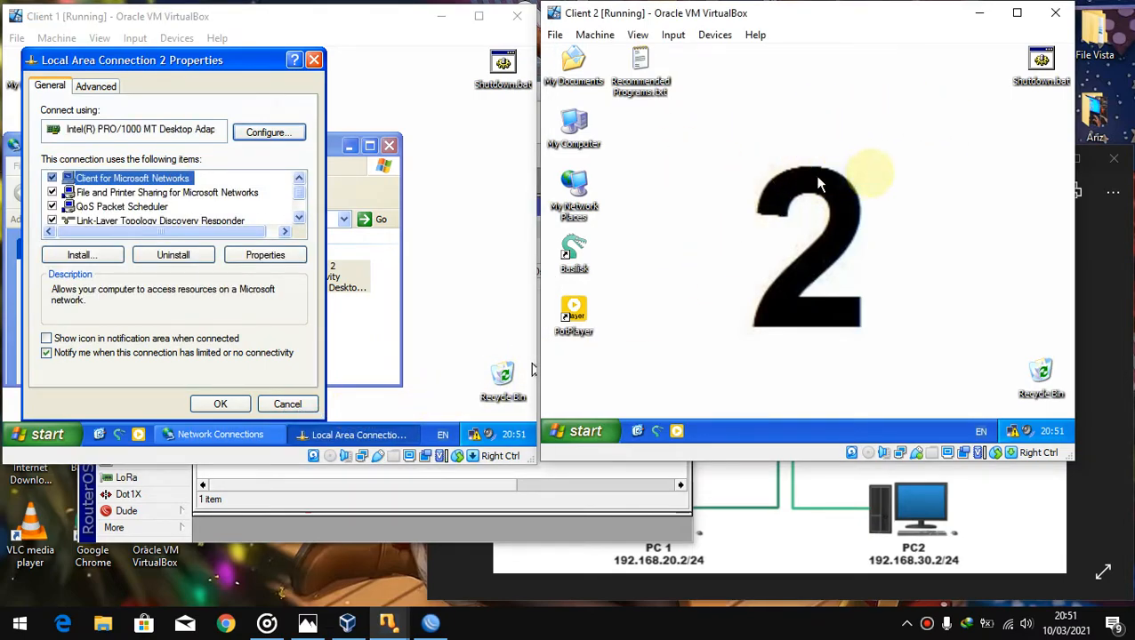
mouse_move(1012, 432)
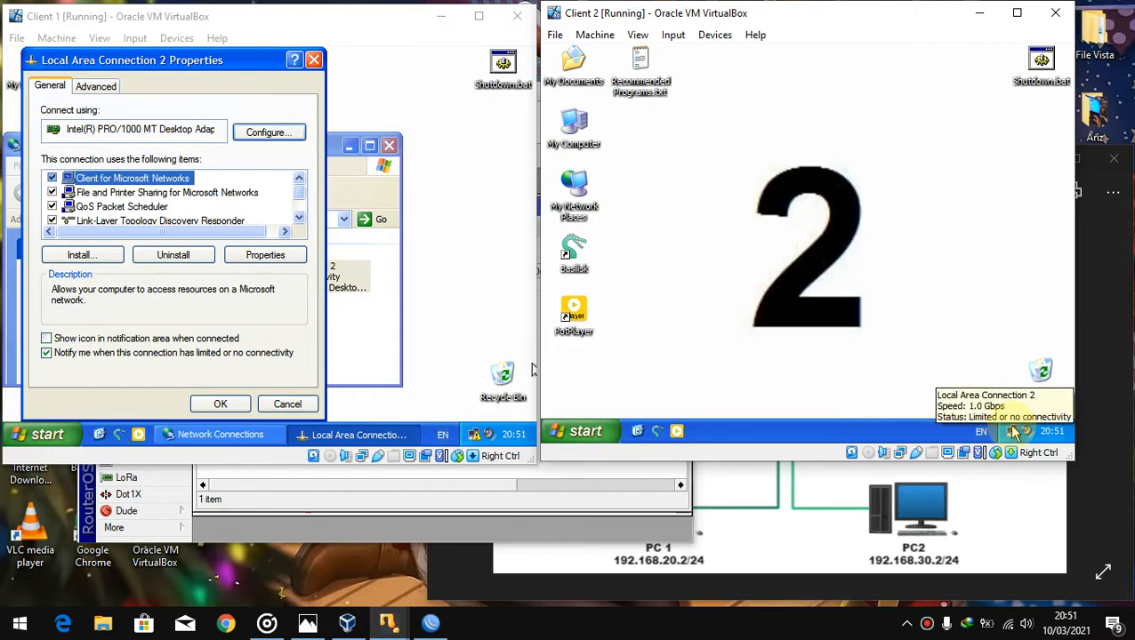
double_click(1013, 431)
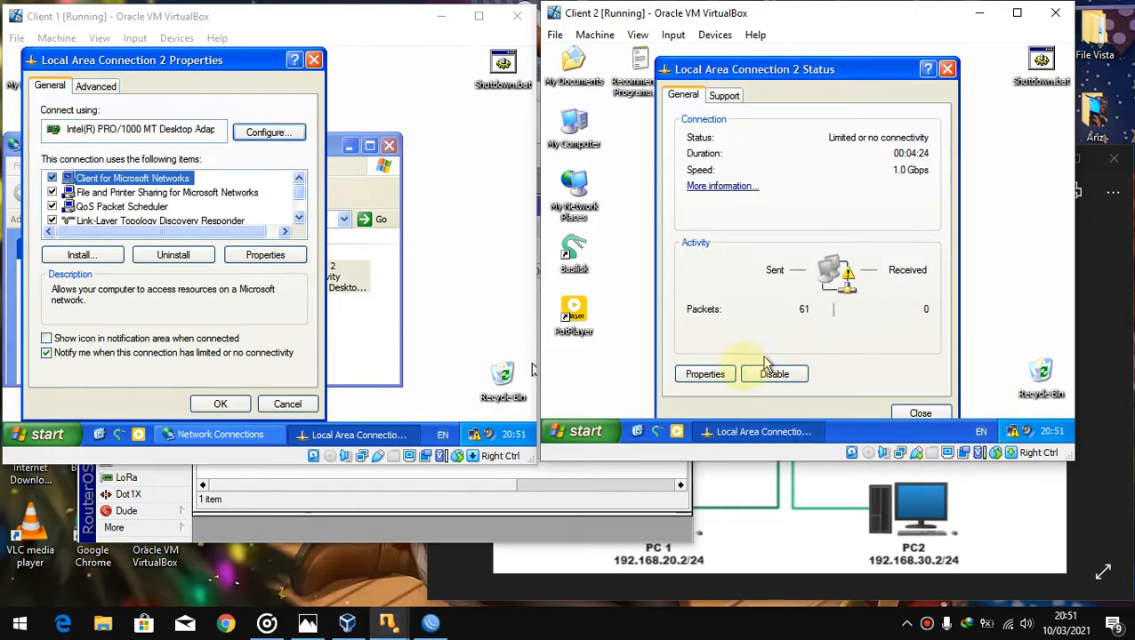
left_click(704, 373)
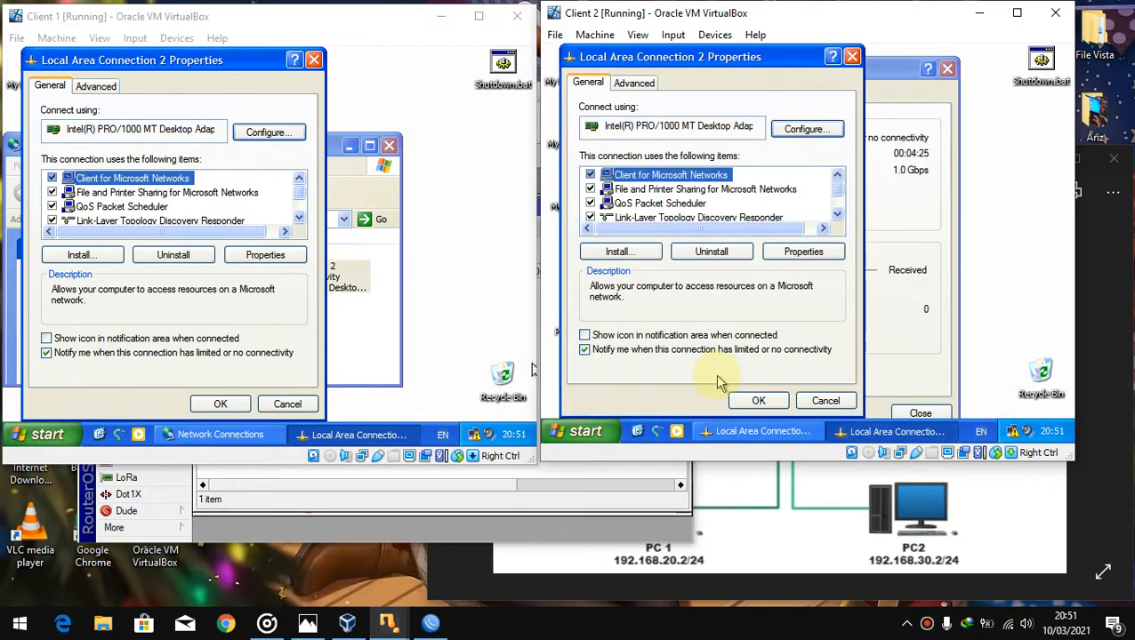
In Client 1's TCP/IP settings, assign static IP 192.168.20.2, subnet mask 255.255.255.0 and default gateway 192.168.20.1.
left_click(199, 283)
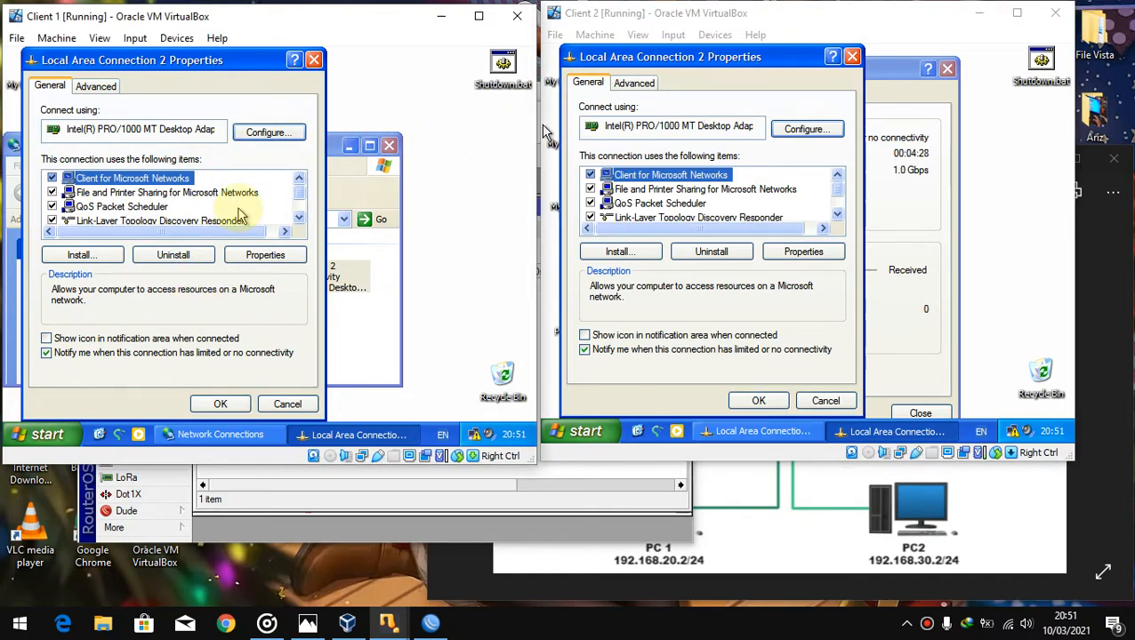
scroll(238, 216, "down", 1)
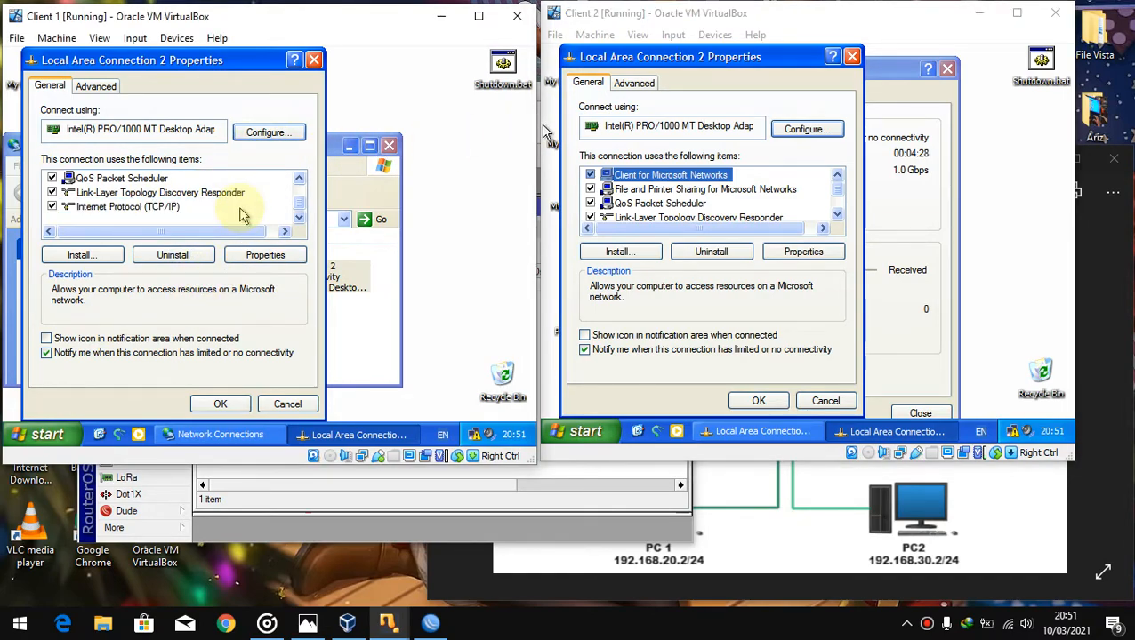
double_click(140, 208)
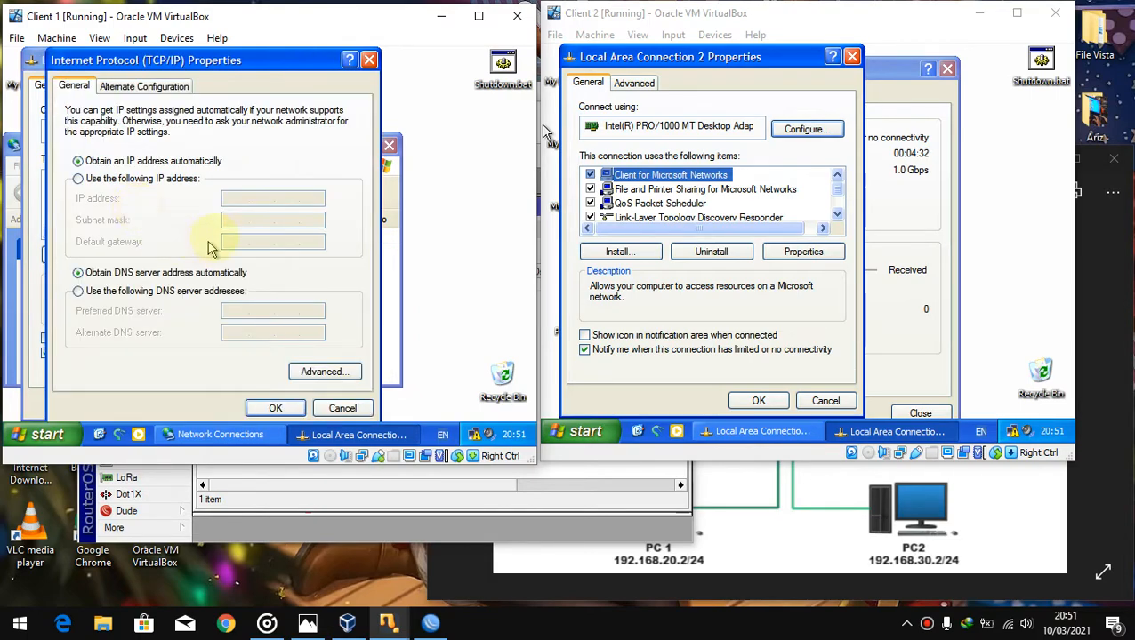
left_click(115, 181)
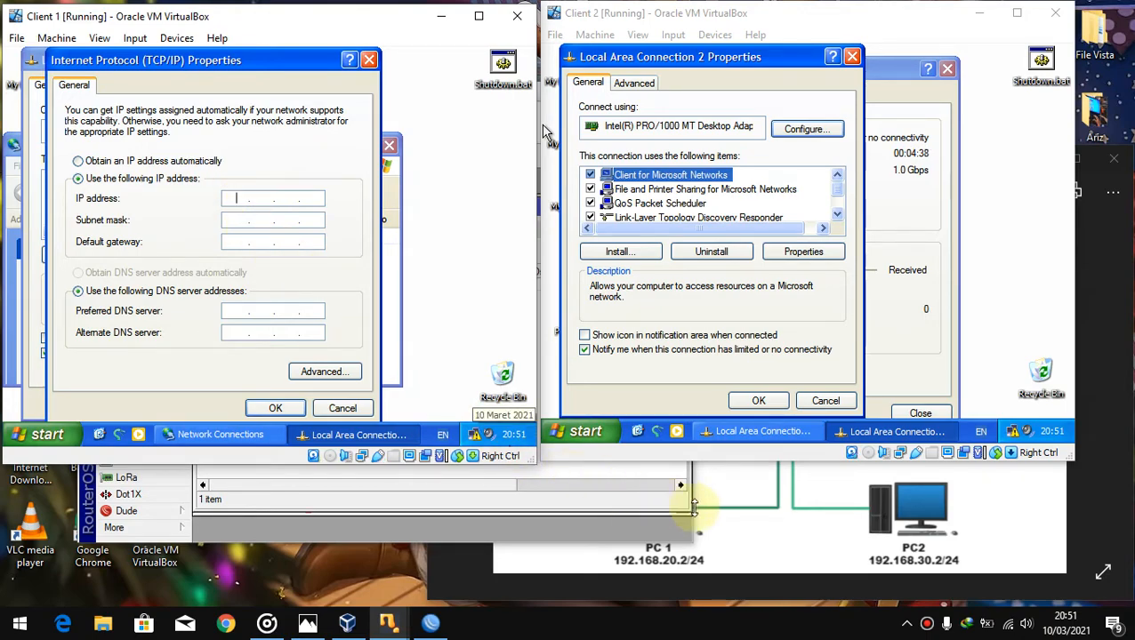
left_click(663, 502)
left_click(205, 188)
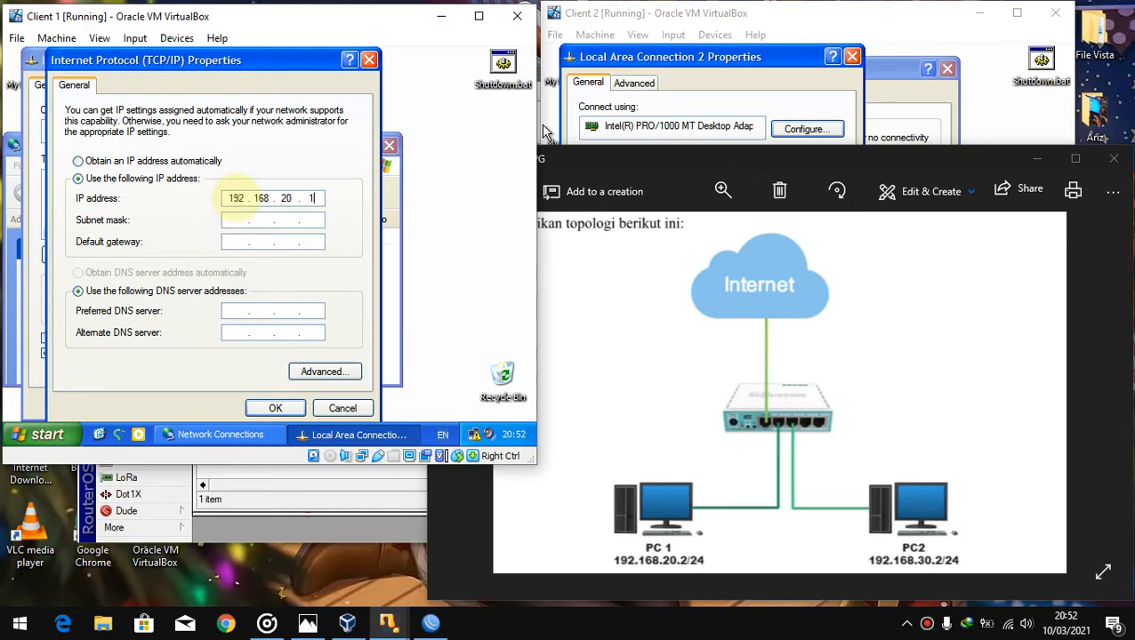
key("Tab")
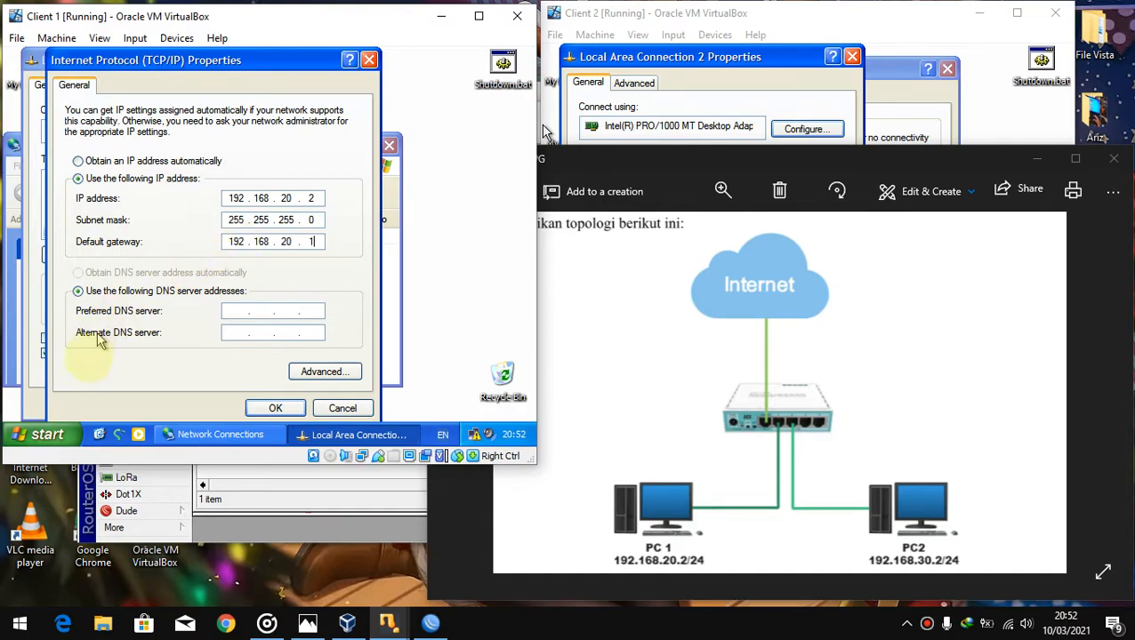
Set Client 1's preferred DNS server to 8.8.8.8 and save the TCP/IP settings, declining to enter a different IP address.
left_click(226, 311)
type("888")
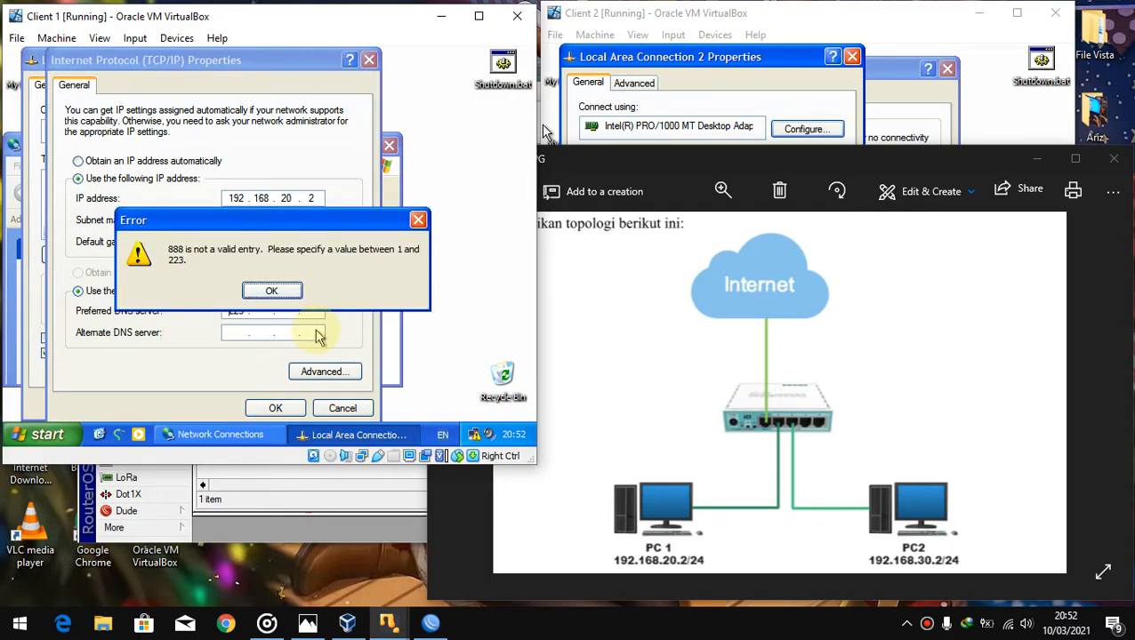
key("Return")
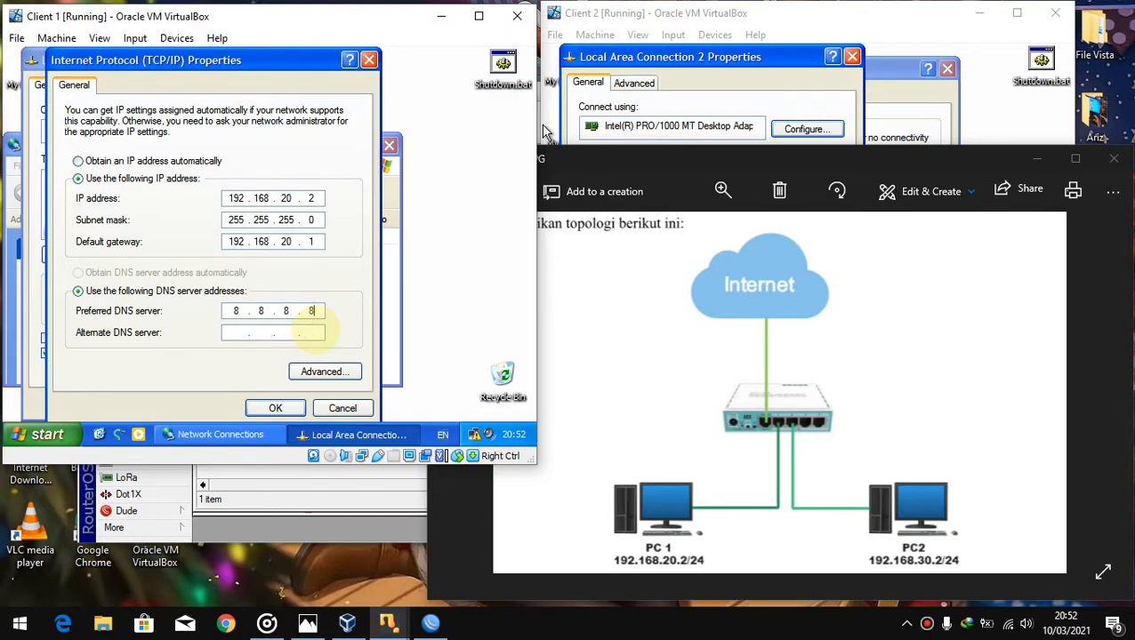
left_click(275, 408)
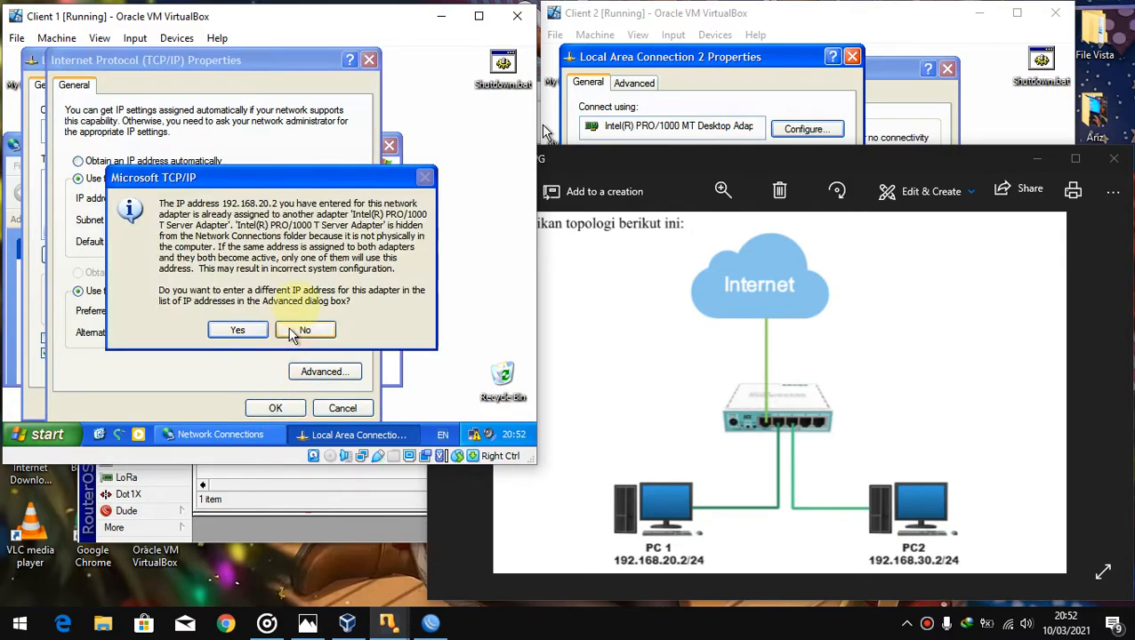
left_click(302, 330)
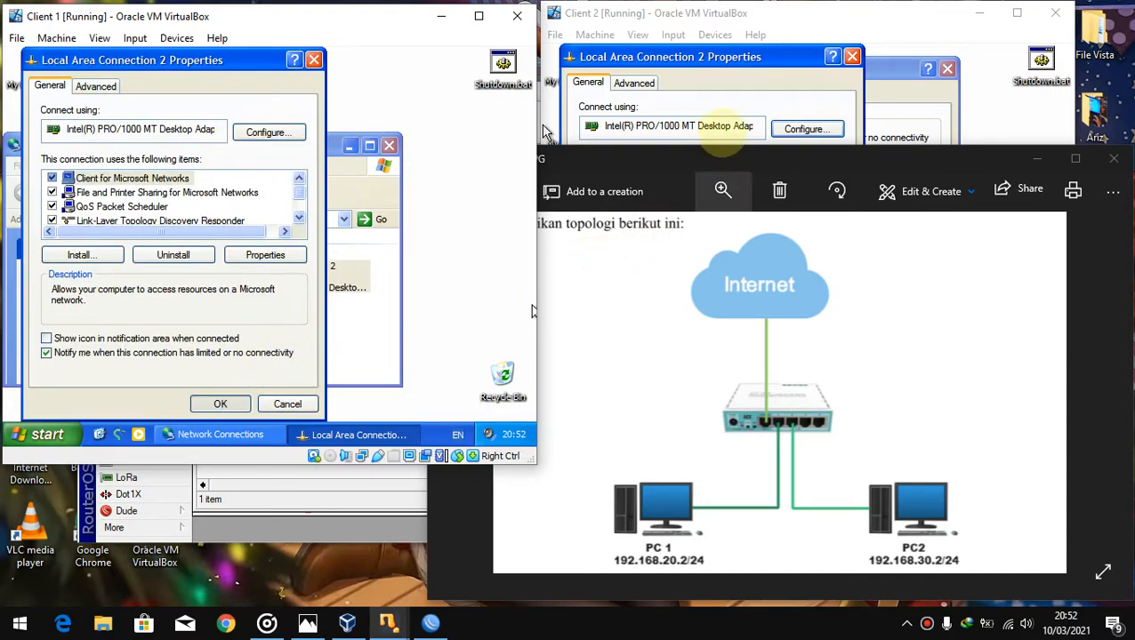
In Client 2's TCP/IP settings, assign static IP 192.168.30.2, subnet mask 255.255.255.0 and default gateway 192.168.30.1.
left_click(722, 76)
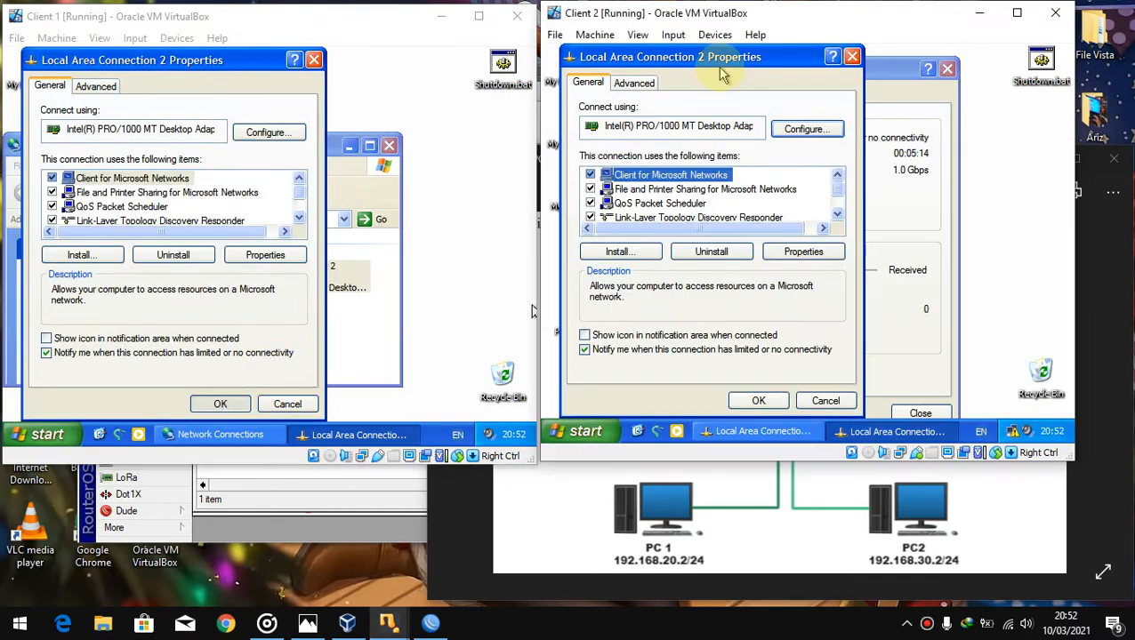
scroll(677, 206, "down", 1)
double_click(678, 206)
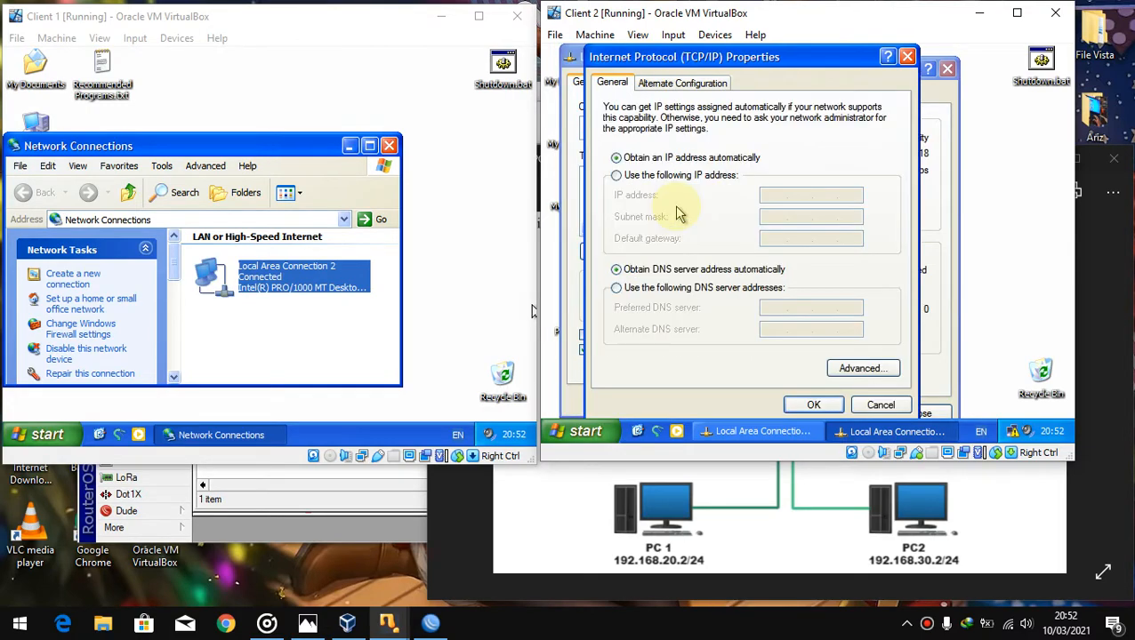
left_click(665, 177)
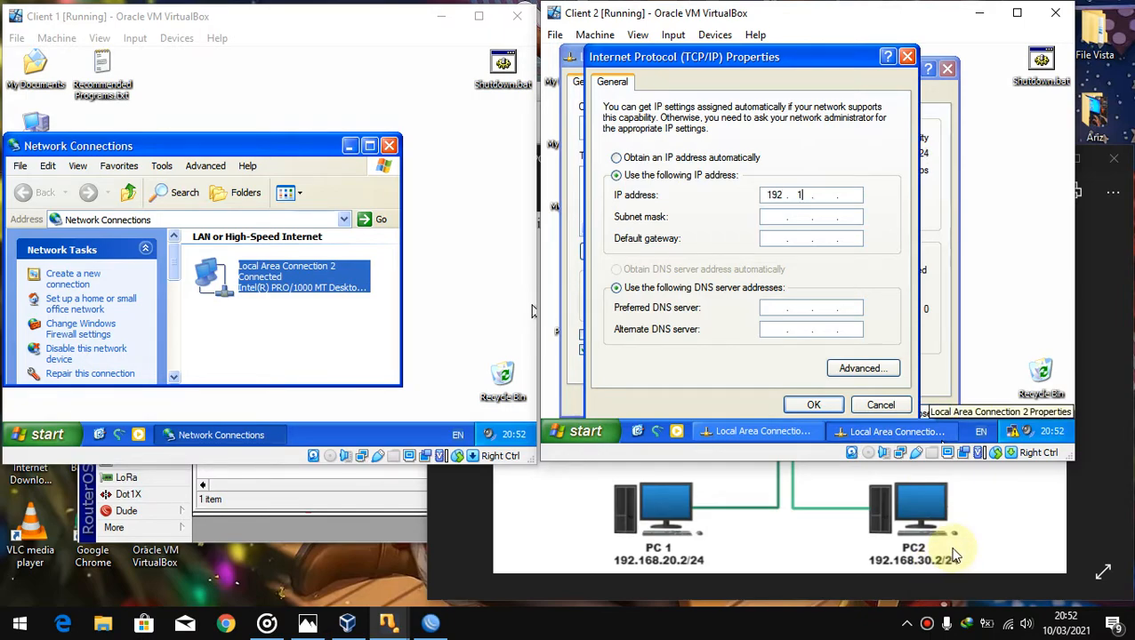
type("192 . 168 . 30 .")
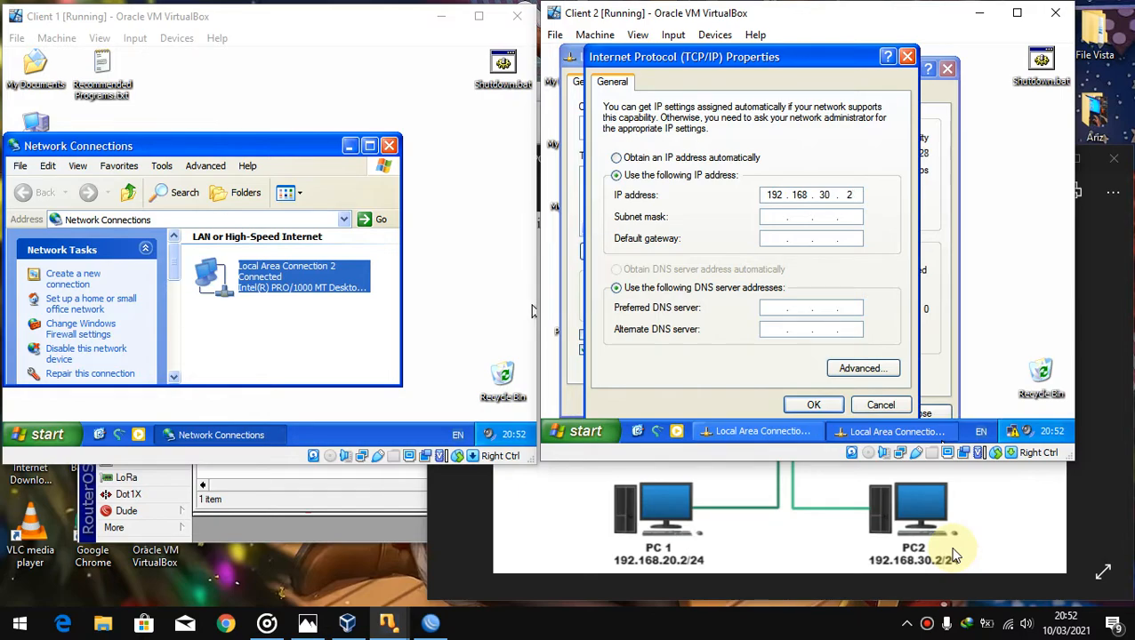
key("Tab")
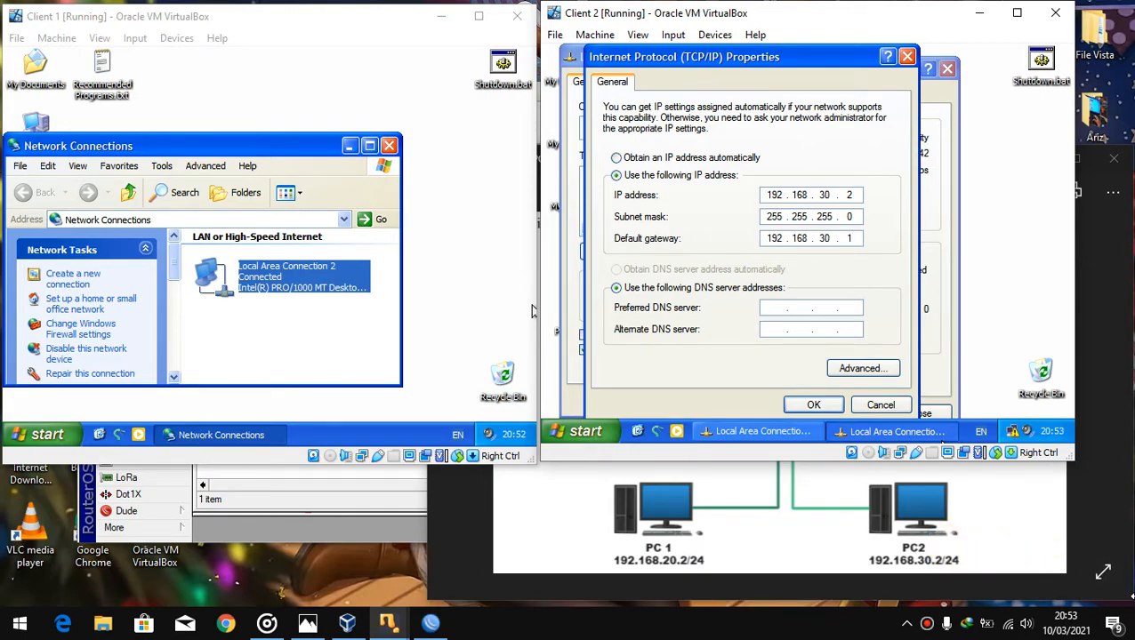
Set Client 2's preferred DNS server to 8.8.8.8 and save the TCP/IP and connection properties.
left_click(786, 307)
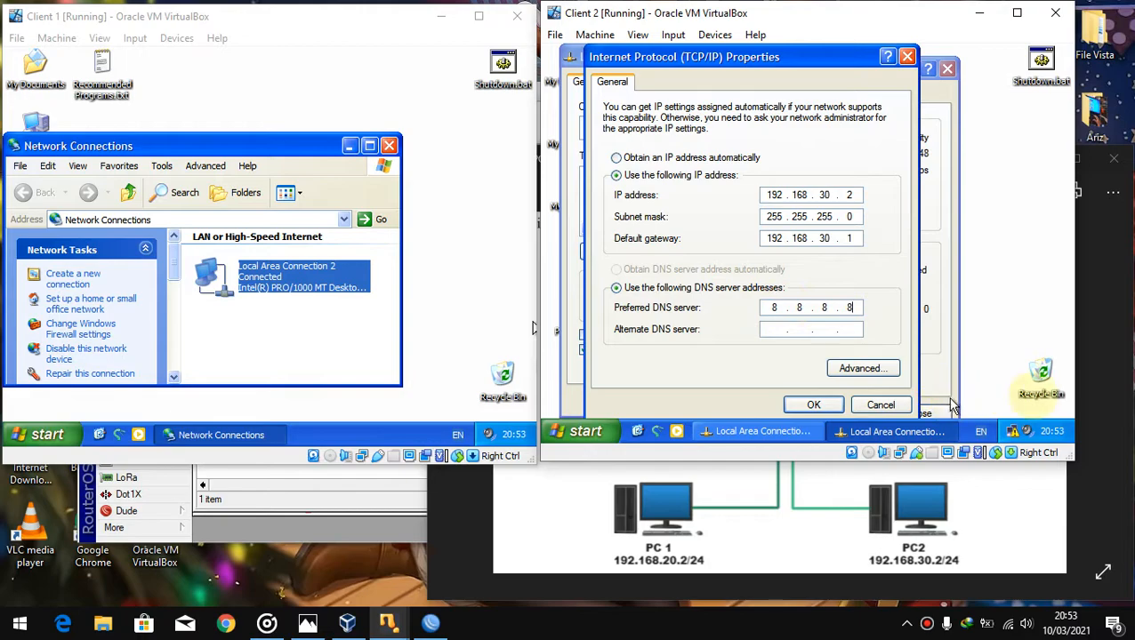
left_click(825, 402)
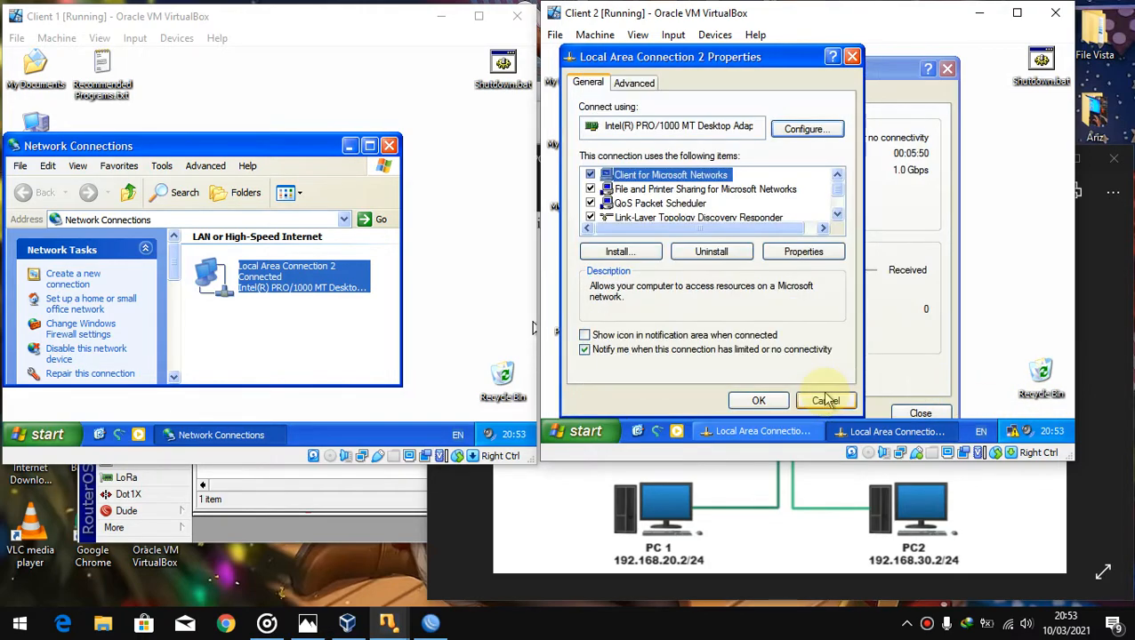
left_click(757, 400)
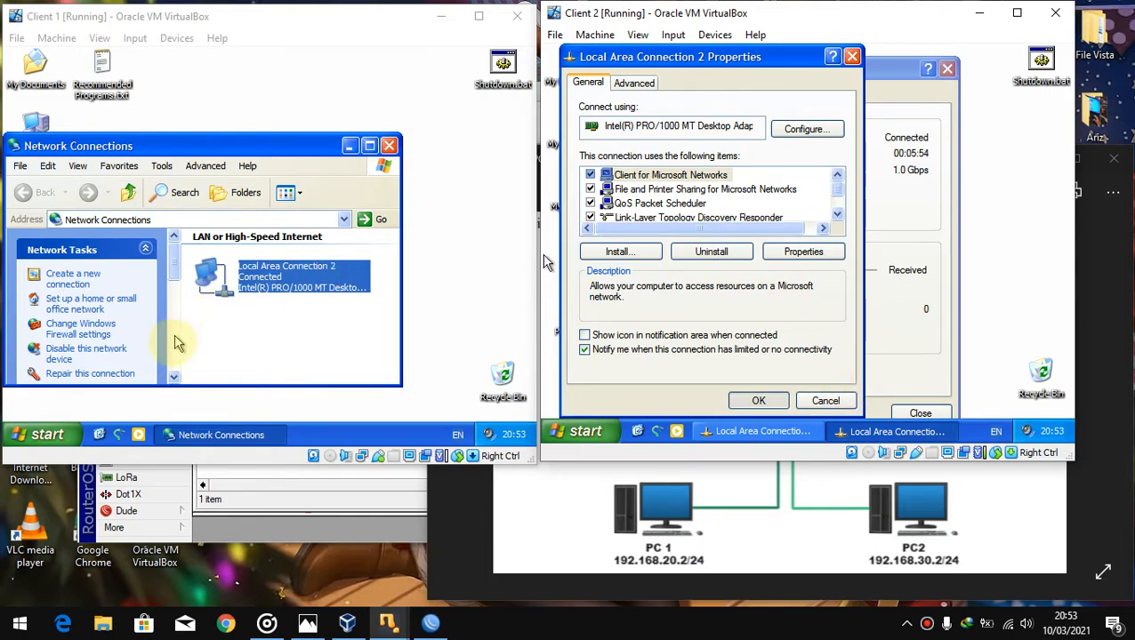
Close the connection status on Client 2 and the network connections window on Client 1.
left_click(275, 331)
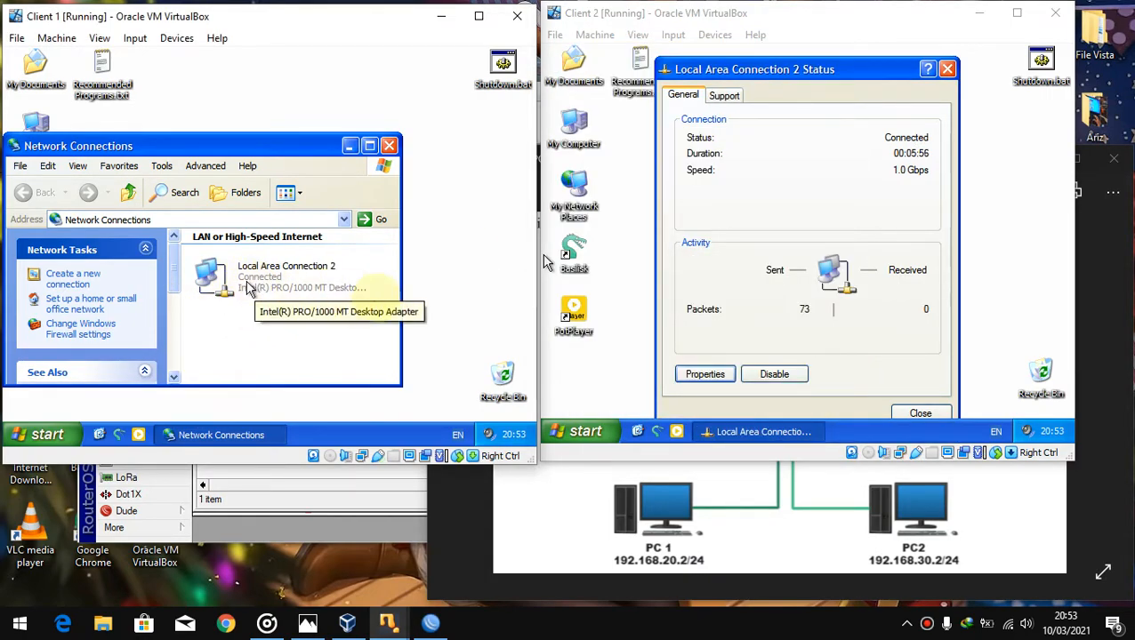
left_click(833, 167)
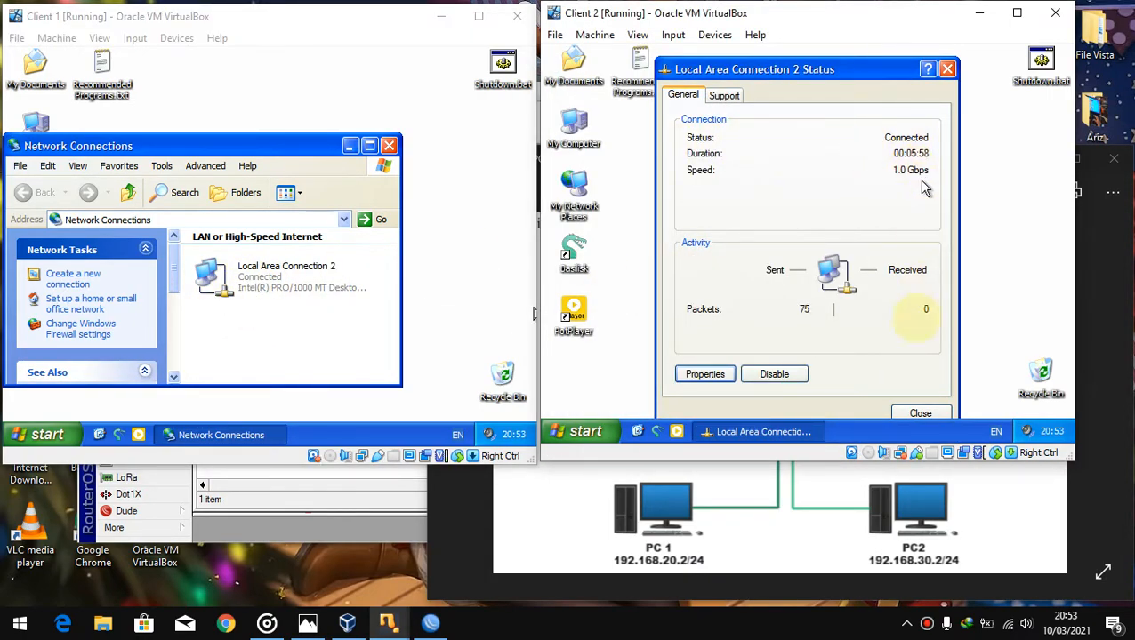
left_click(919, 411)
left_click(389, 146)
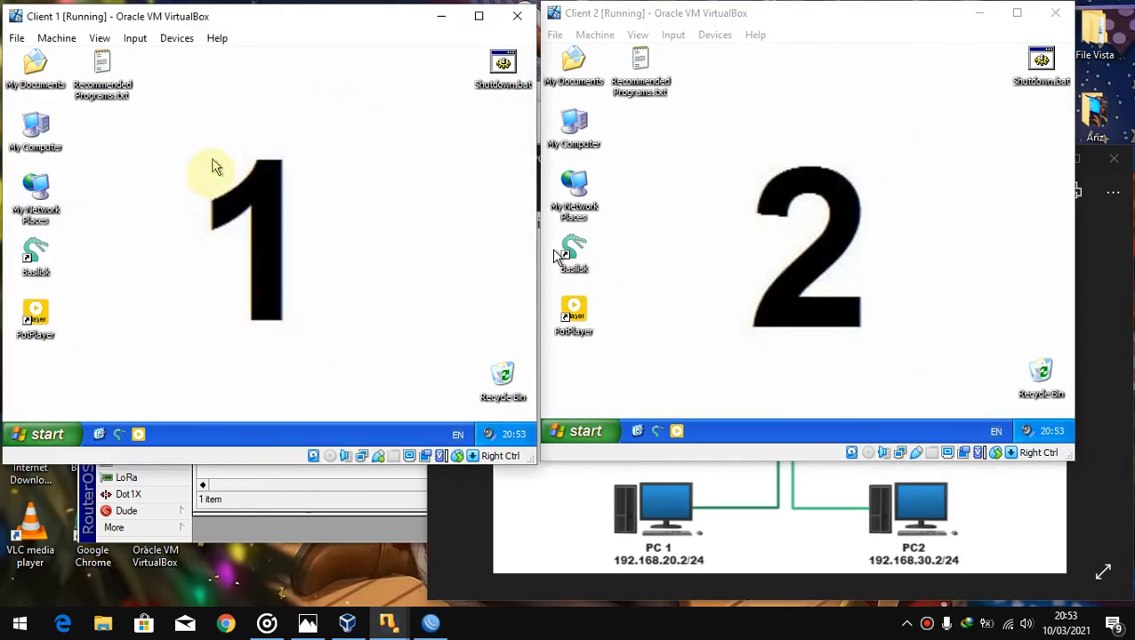
Open a command prompt on Client 1 and ping google.com to test its internet access.
left_click(552, 514)
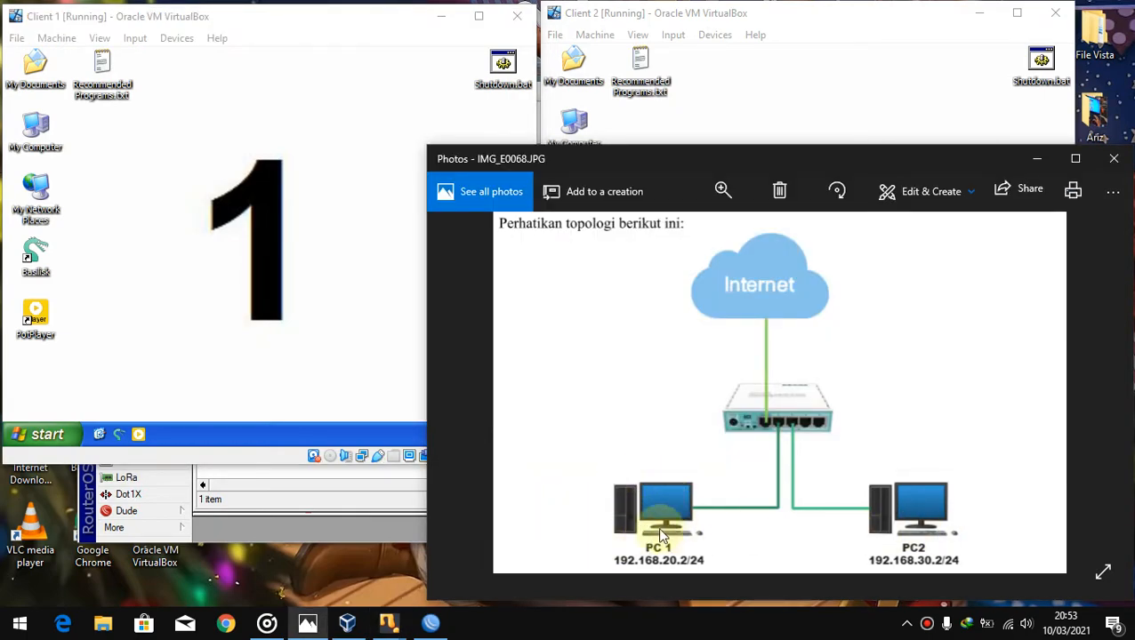
left_click(132, 293)
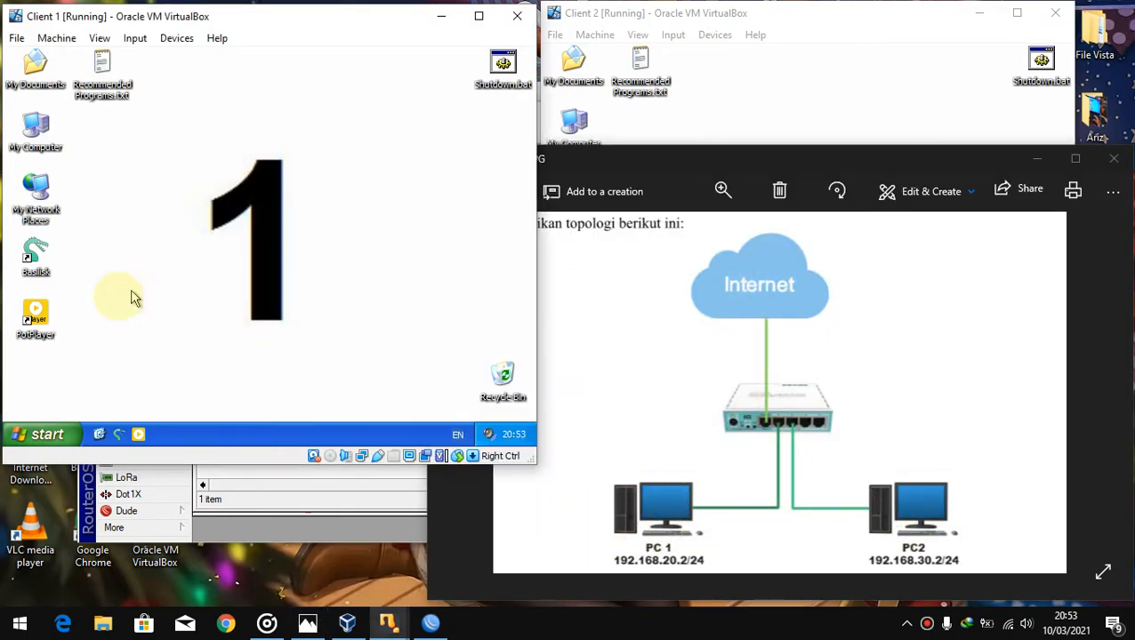
left_click(49, 434)
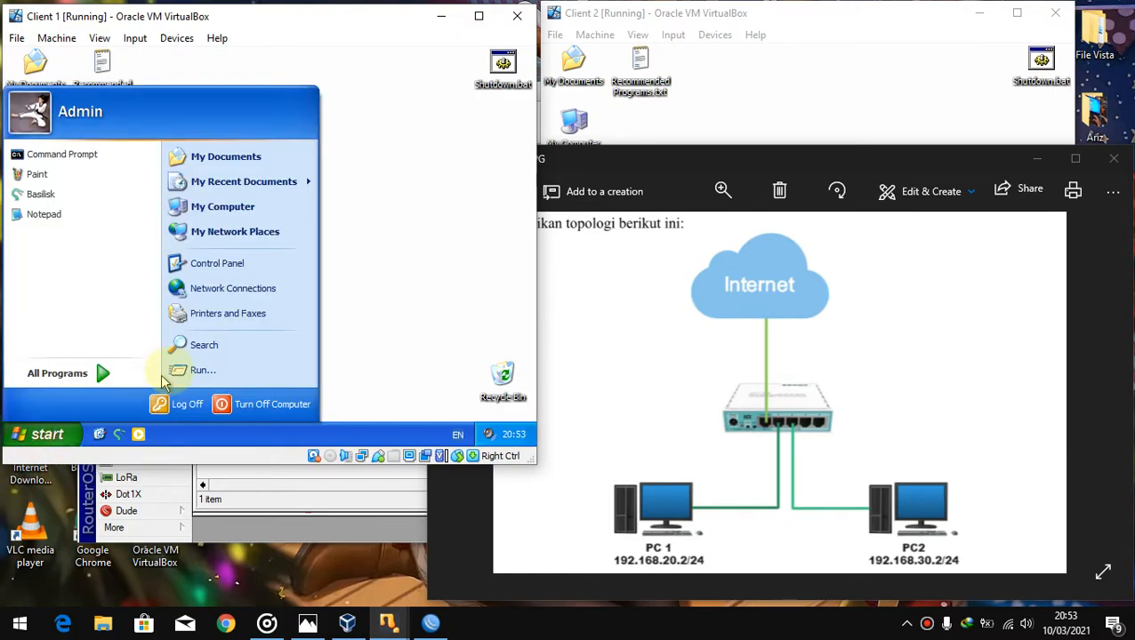
left_click(203, 370)
left_click(118, 391)
type("ping ")
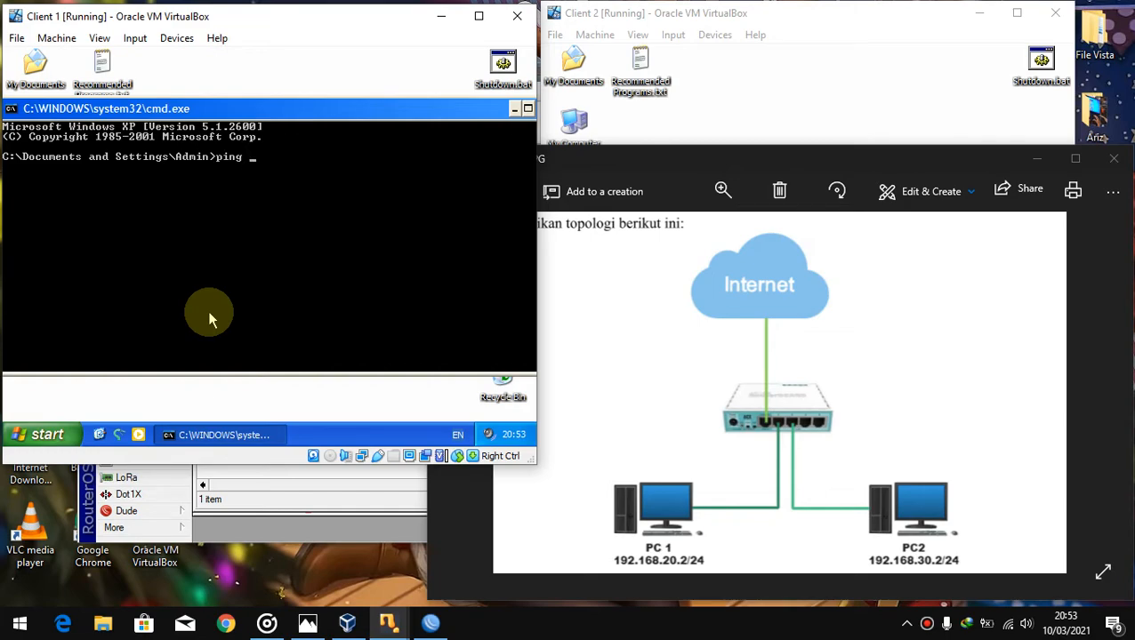
type("google.com")
key("Return")
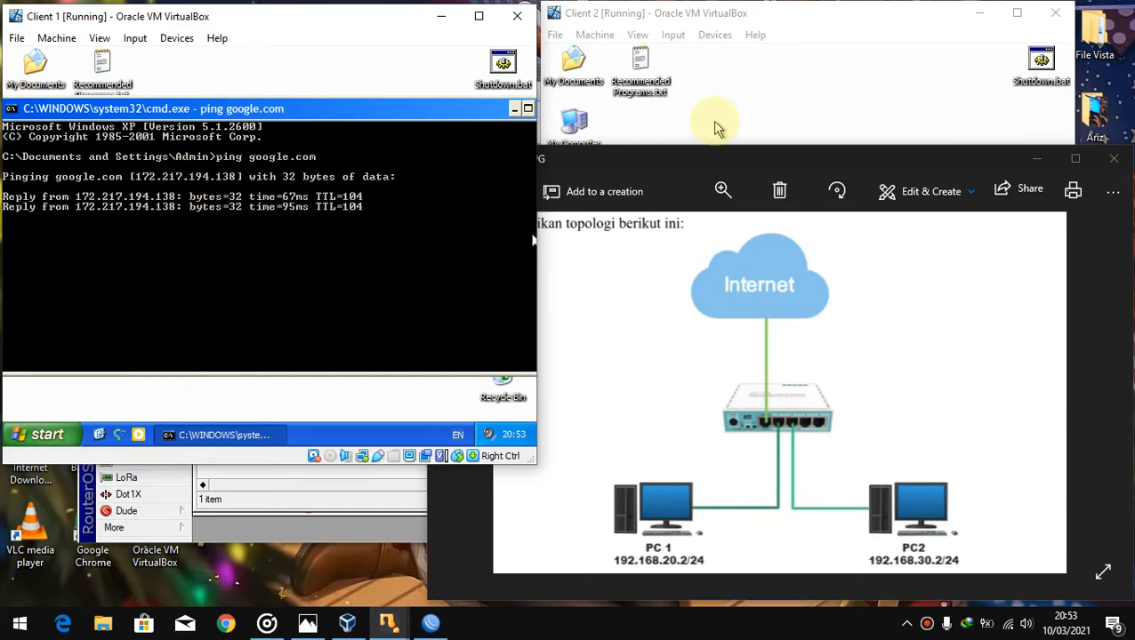
Open a command prompt on Client 2 and ping google.com to test its internet access.
left_click(709, 121)
left_click(585, 431)
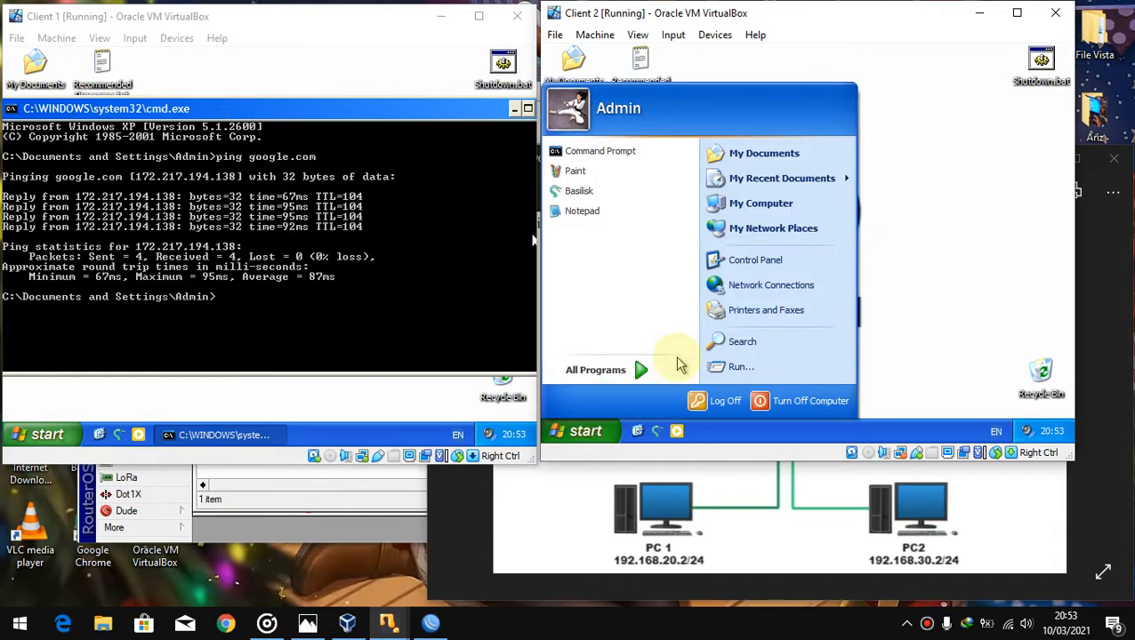
left_click(732, 366)
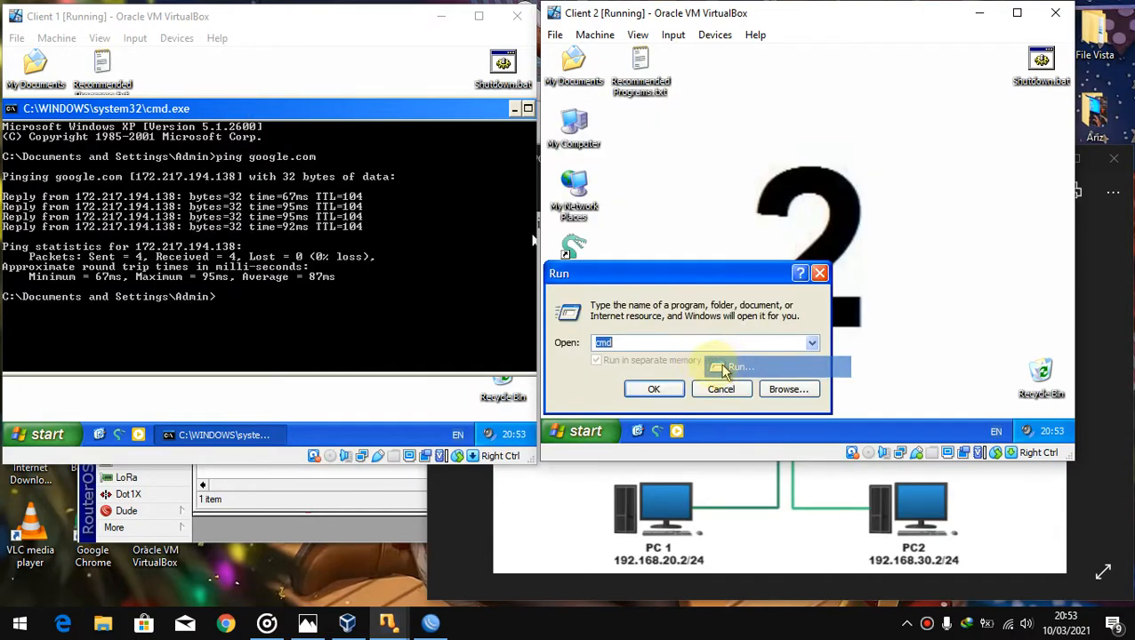
left_click(675, 387)
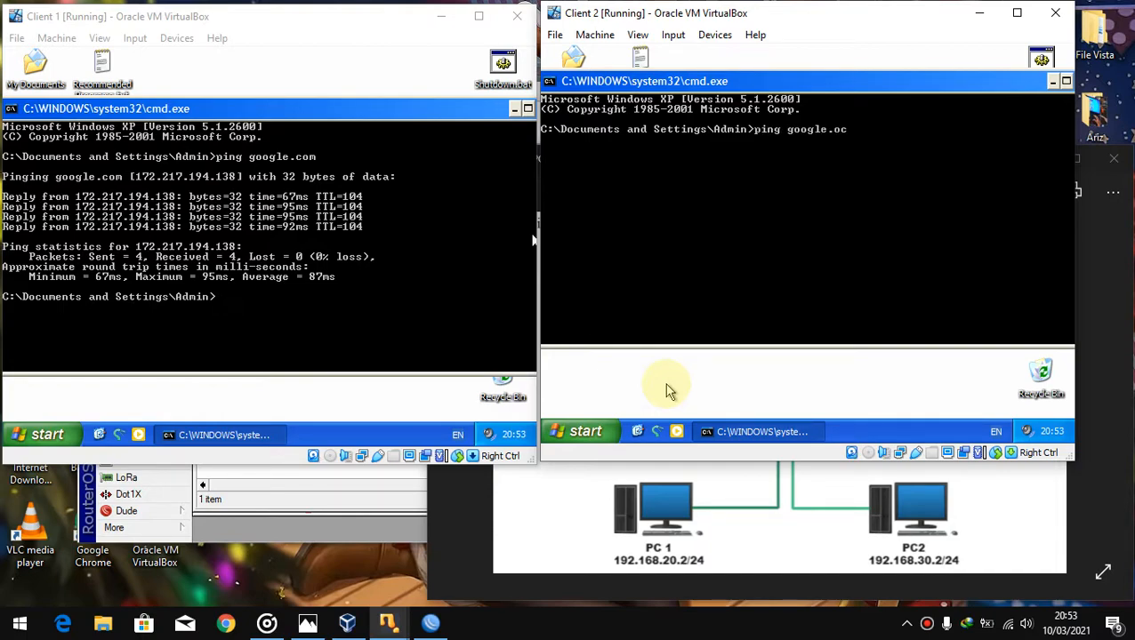
key("Return")
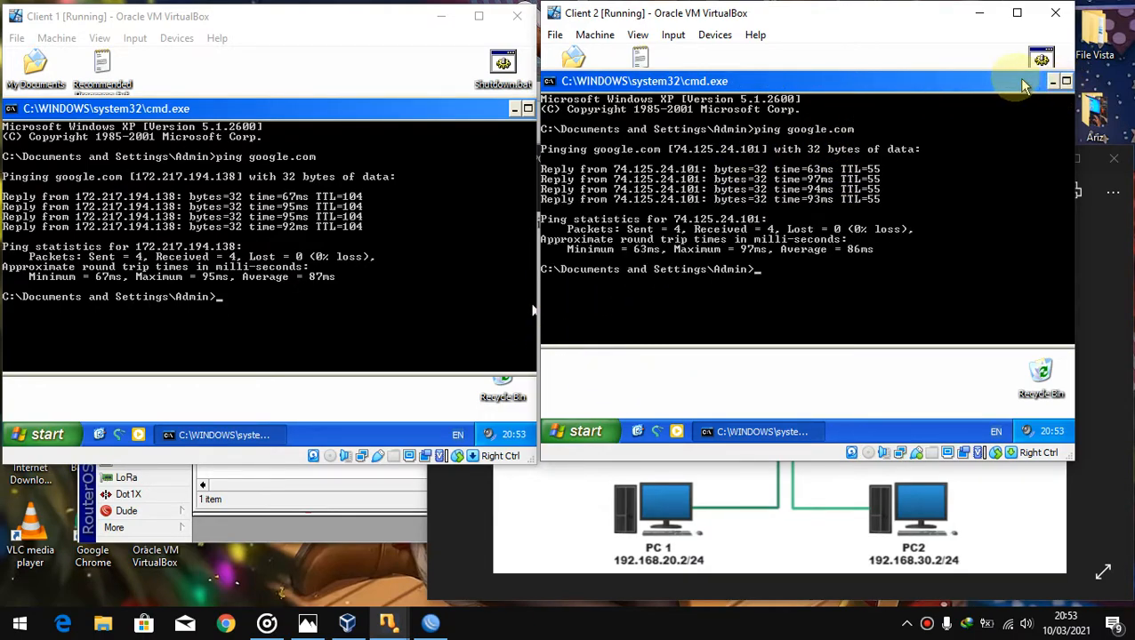
Close the command prompt windows on Client 2 and Client 1.
double_click(884, 82)
left_click(913, 81)
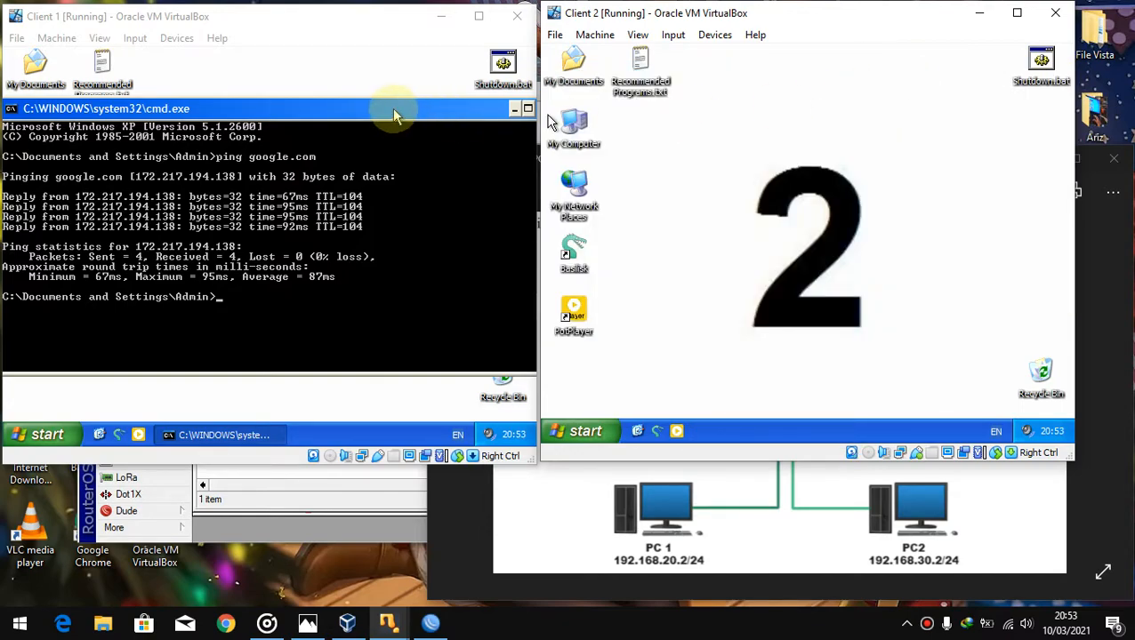
double_click(392, 108)
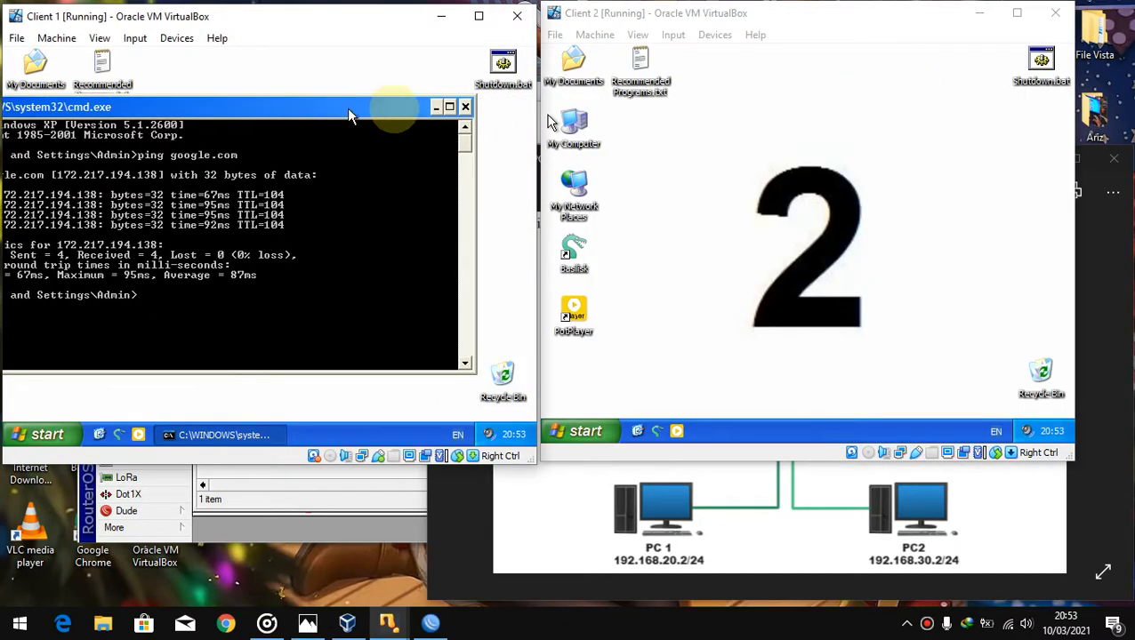
left_click(466, 107)
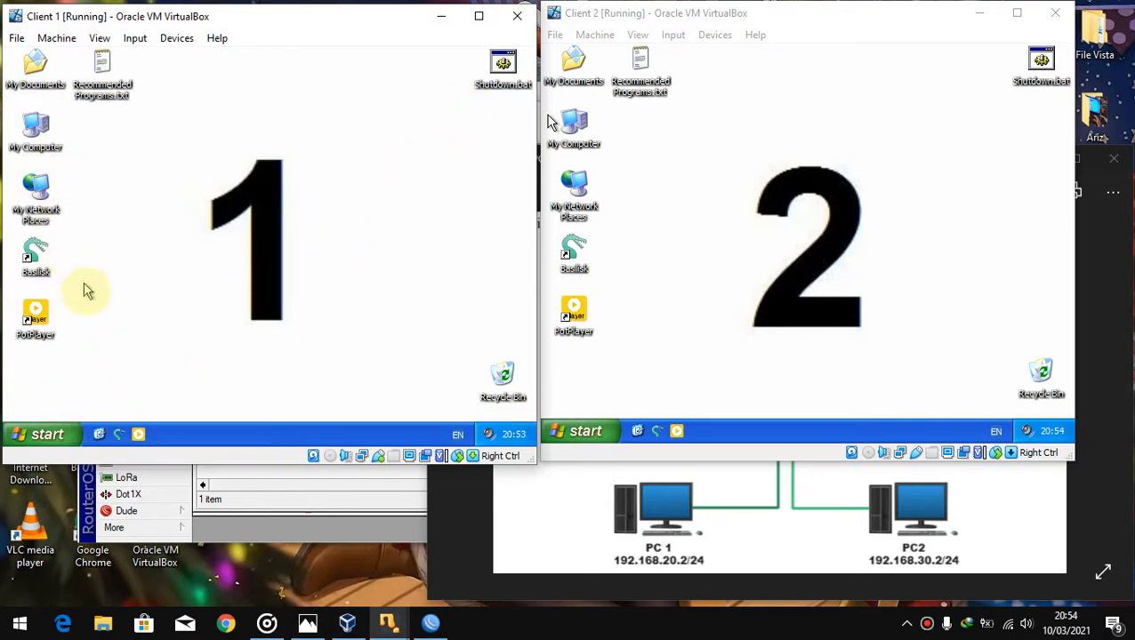
Launch the Basilisk browser on both Client 1 and Client 2.
left_click(45, 263)
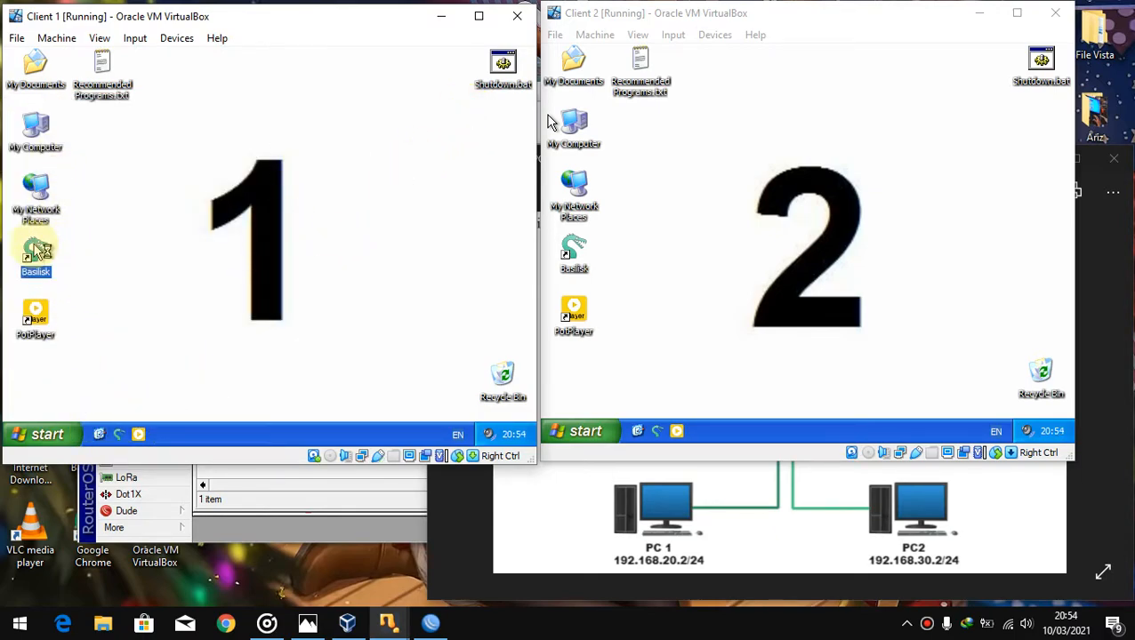
left_click(738, 223)
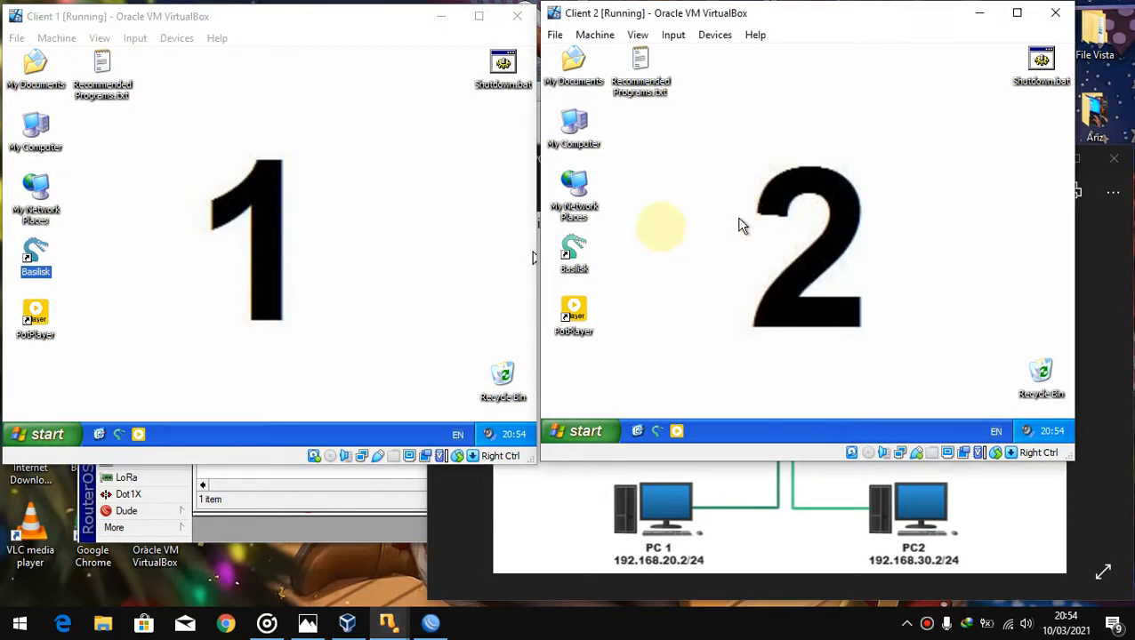
double_click(574, 247)
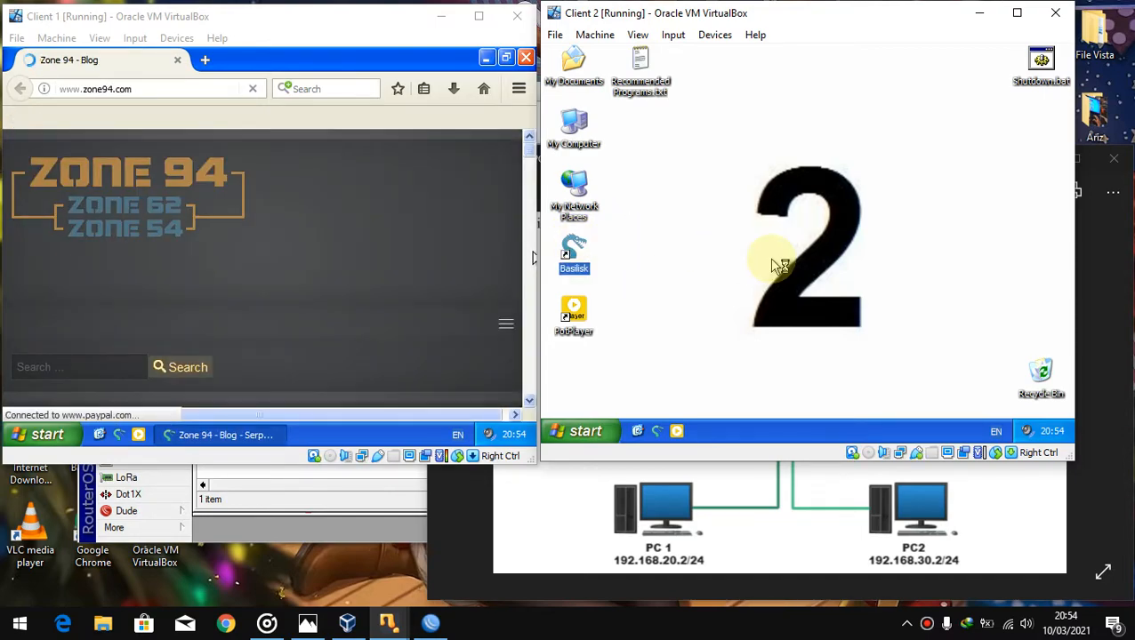
Search Google for "speed test" in the browsers of Client 1 and Client 2.
left_click(176, 93)
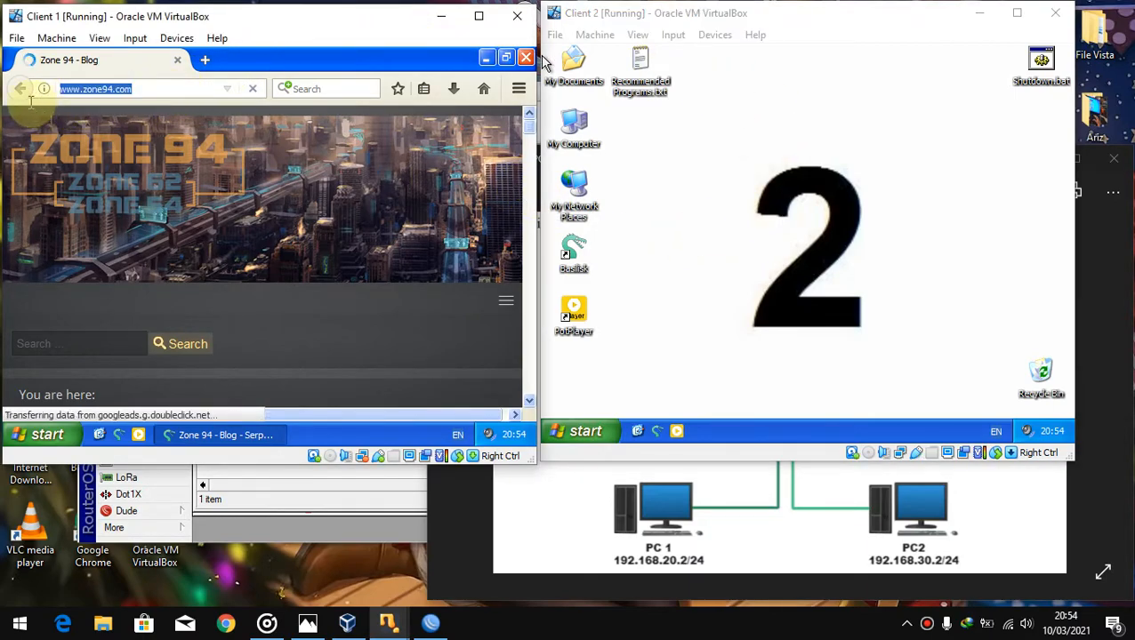
type("sp")
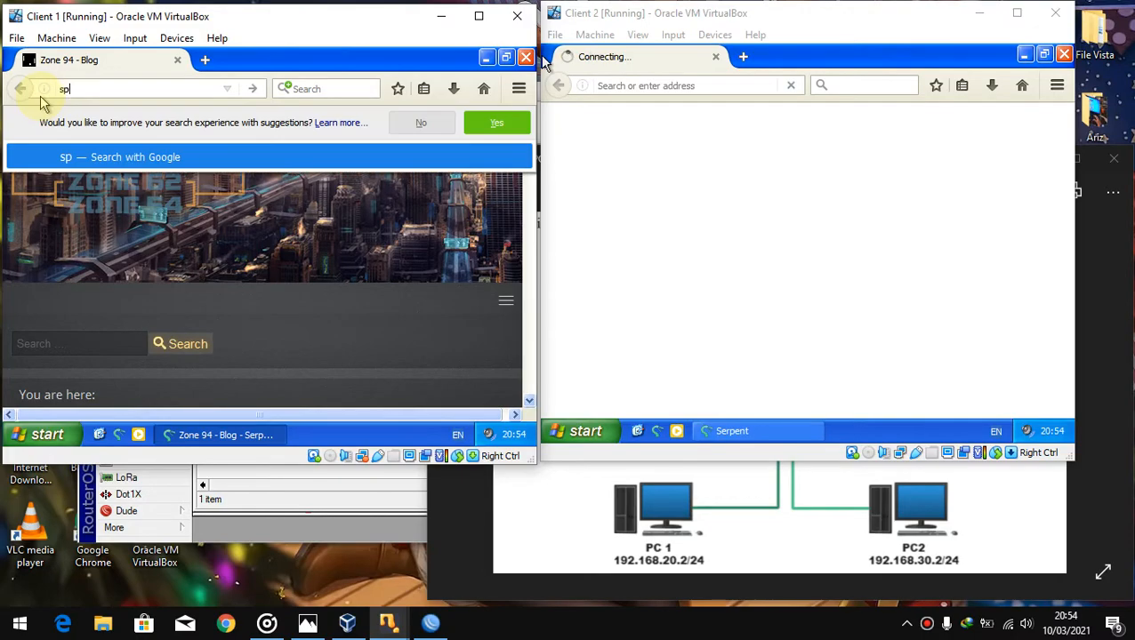
type("eed test")
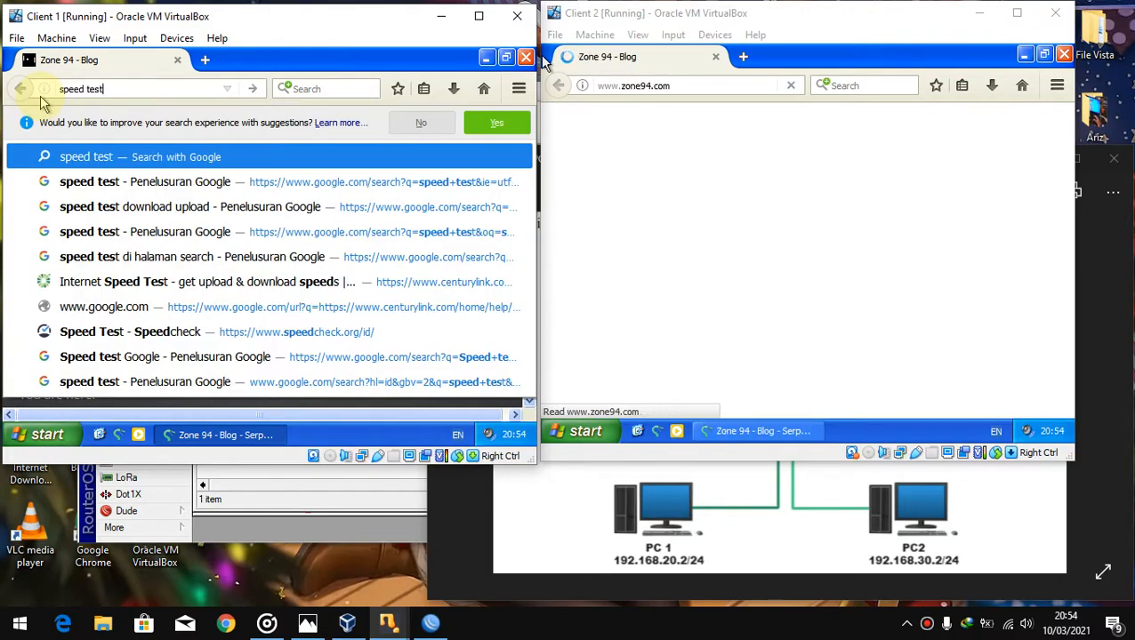
key("Return")
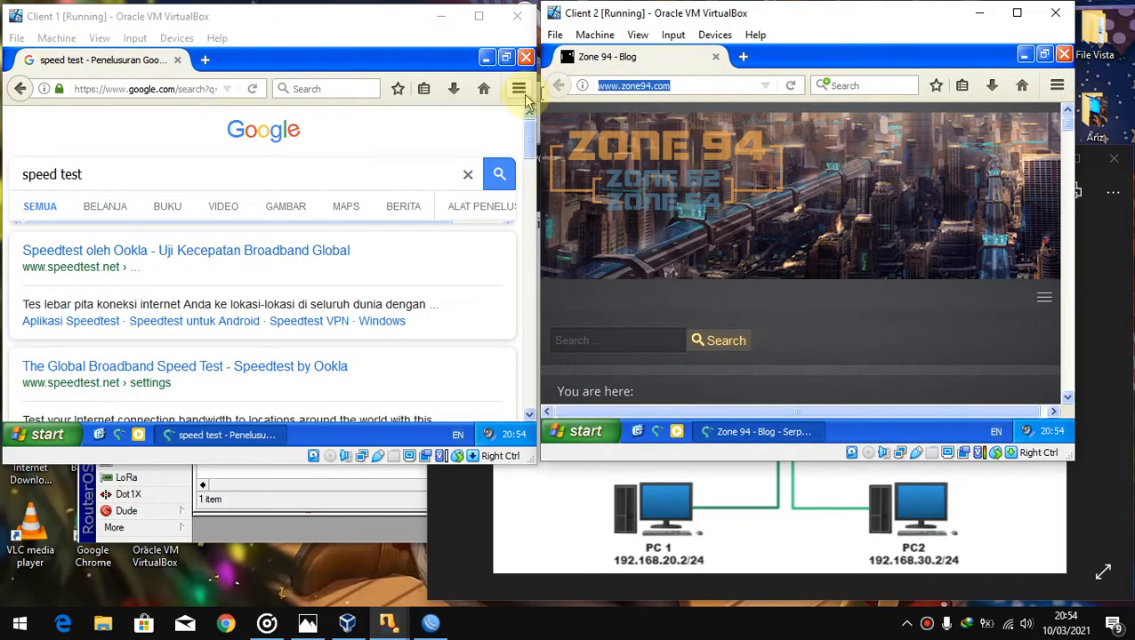
type("speed test")
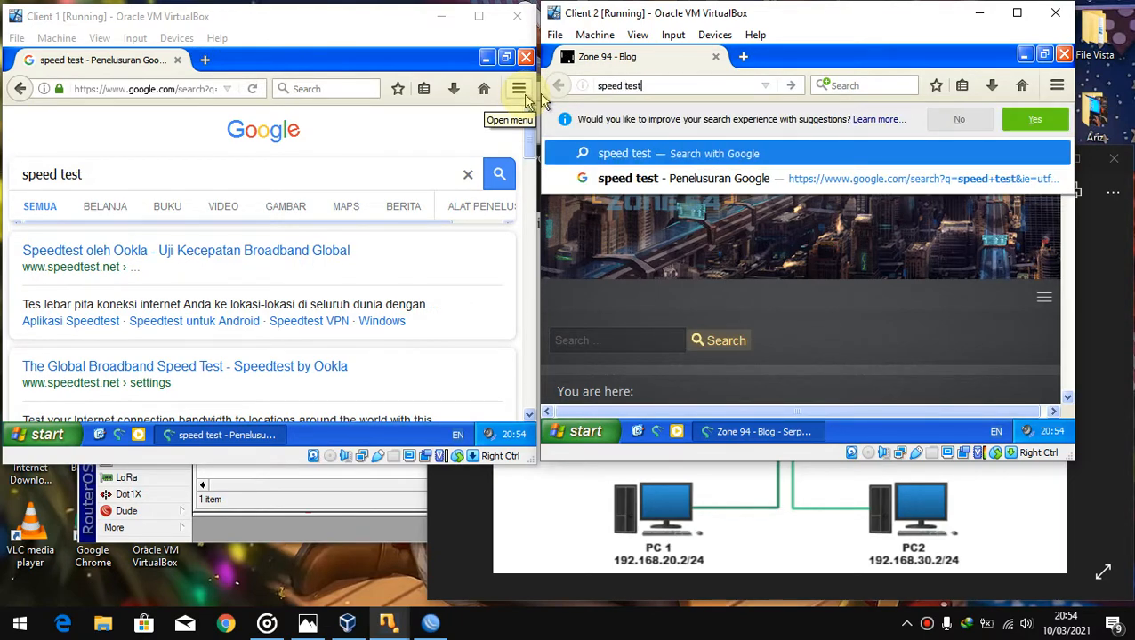
key("Return")
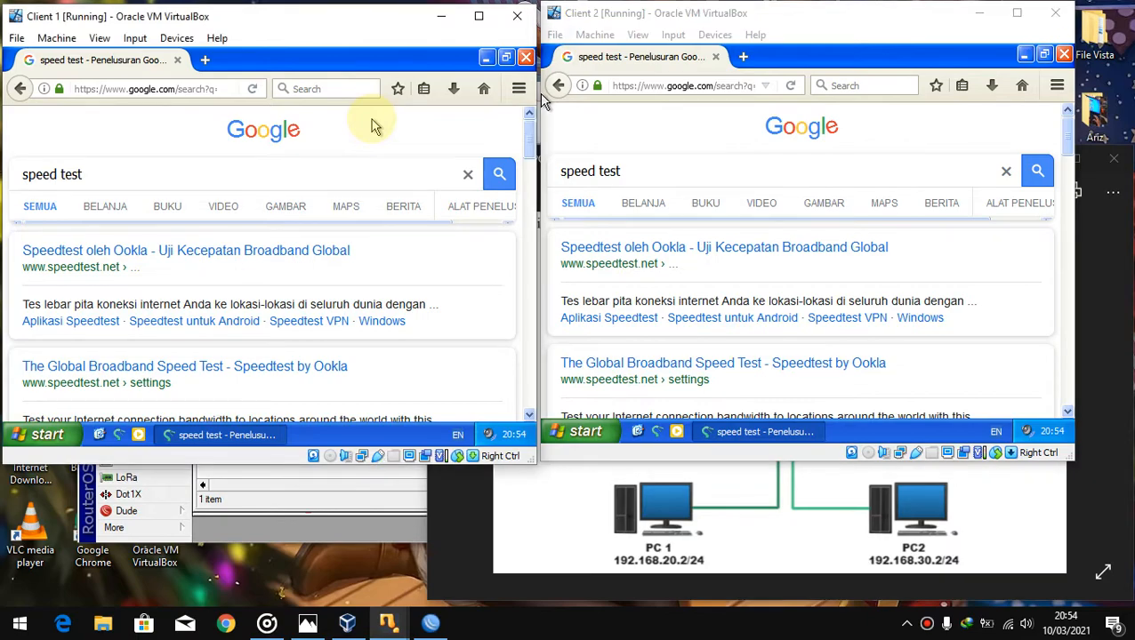
Open the MyRepublic "Tes Kecepatan Internet Akurat" page from the Google results on Client 1.
scroll(373, 170, "down", 10)
scroll(372, 169, "up", 10)
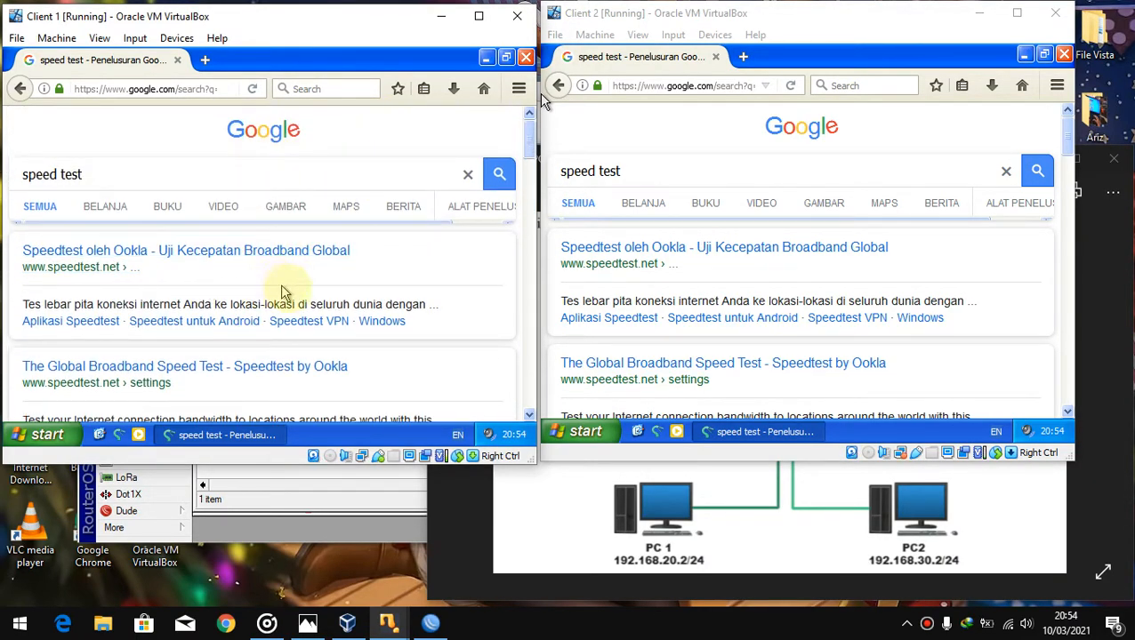
scroll(283, 294, "down", 6)
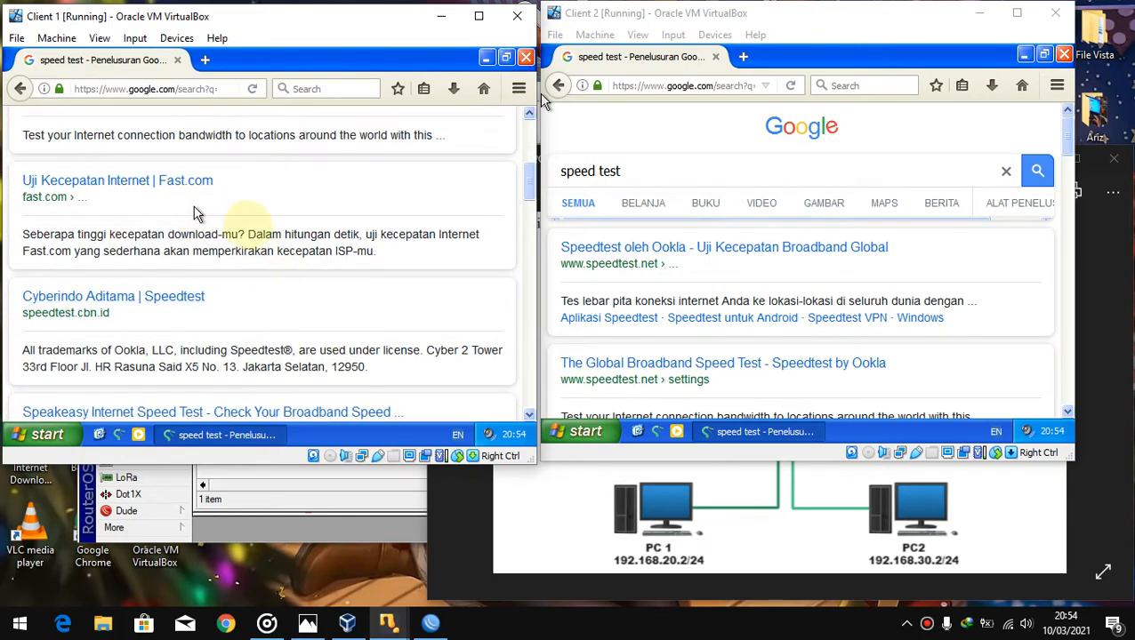
scroll(198, 214, "down", 4)
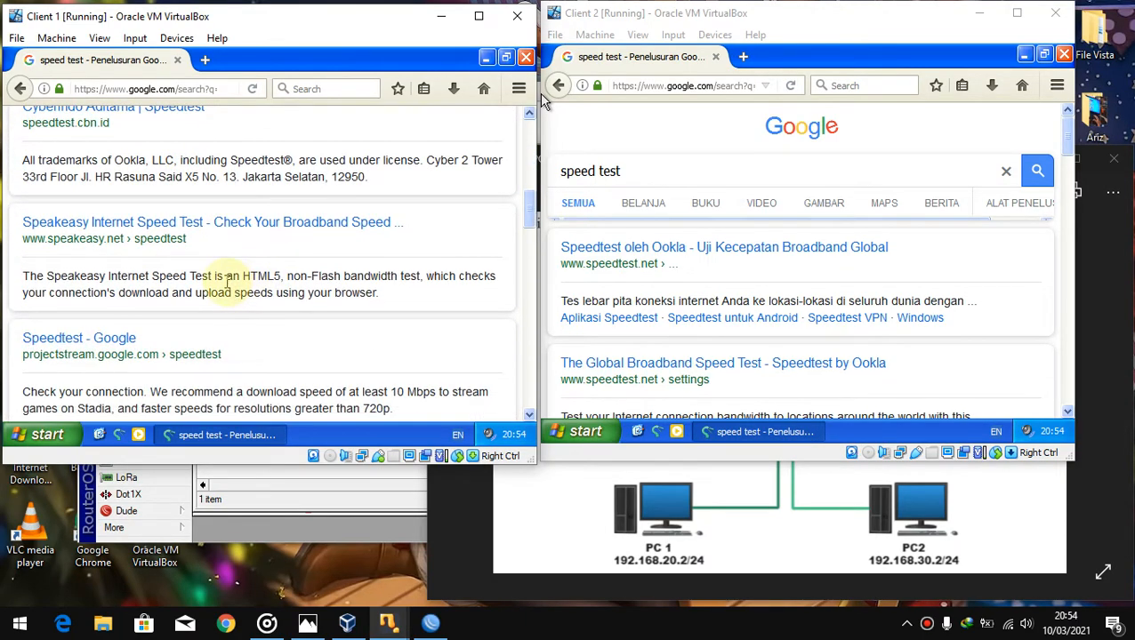
scroll(227, 281, "down", 16)
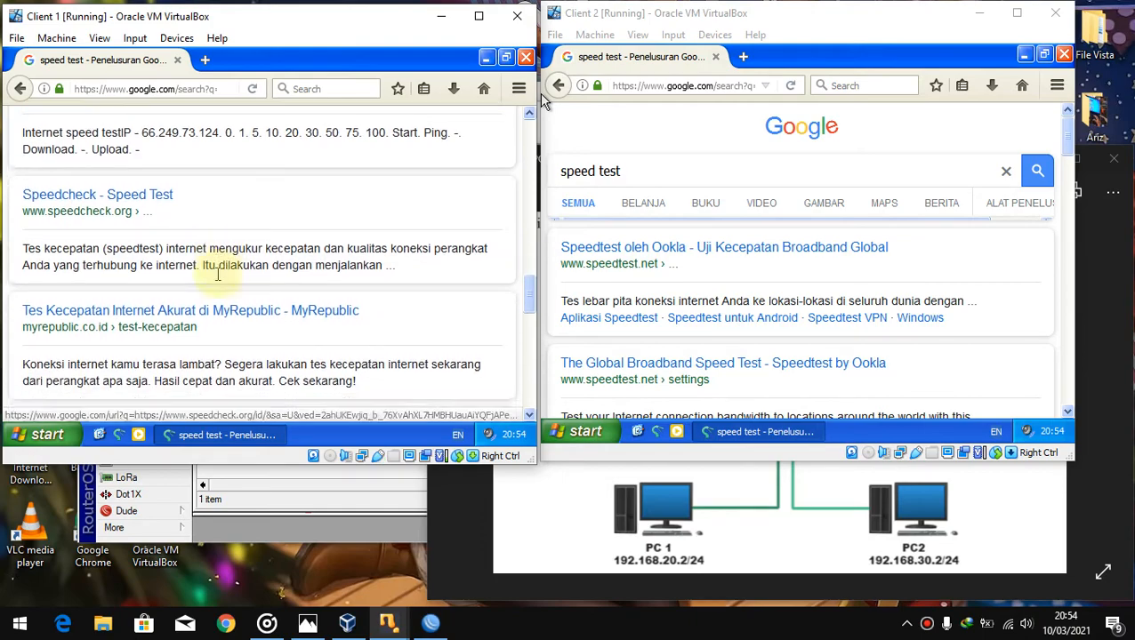
scroll(217, 274, "down", 2)
left_click(340, 242)
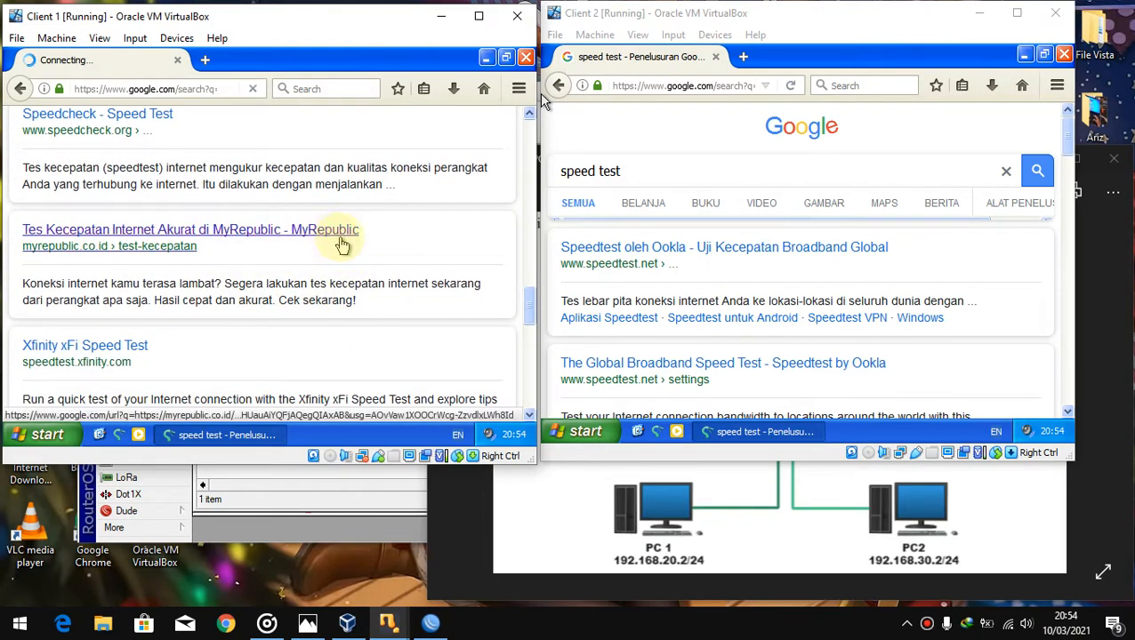
Open the same MyRepublic speed test page from the Google results on Client 2.
left_click(619, 142)
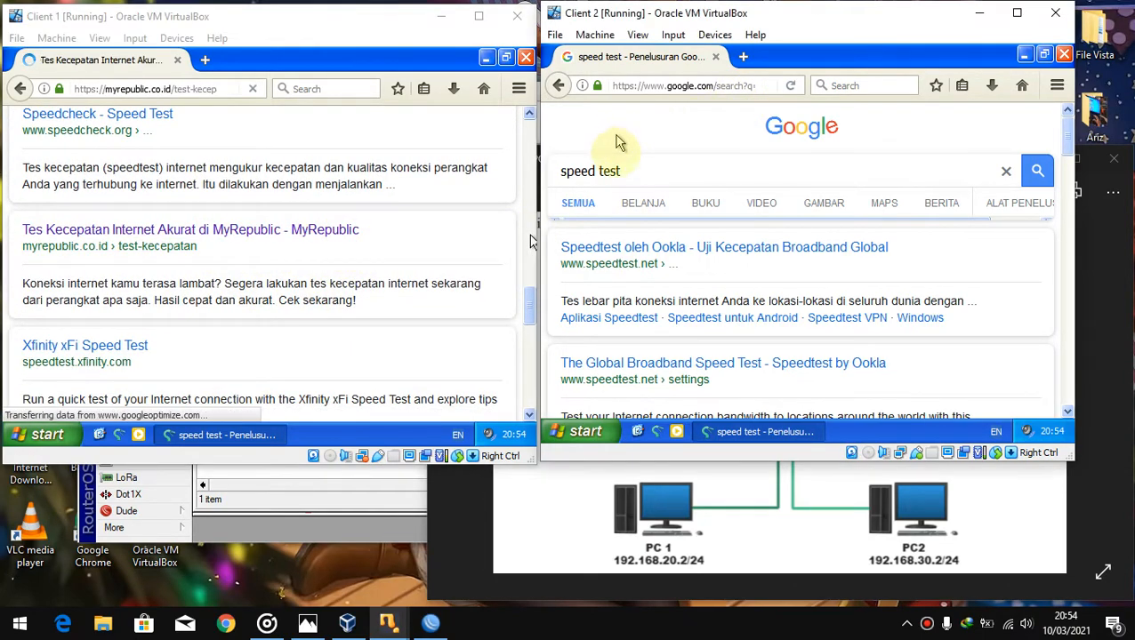
scroll(645, 266, "down", 5)
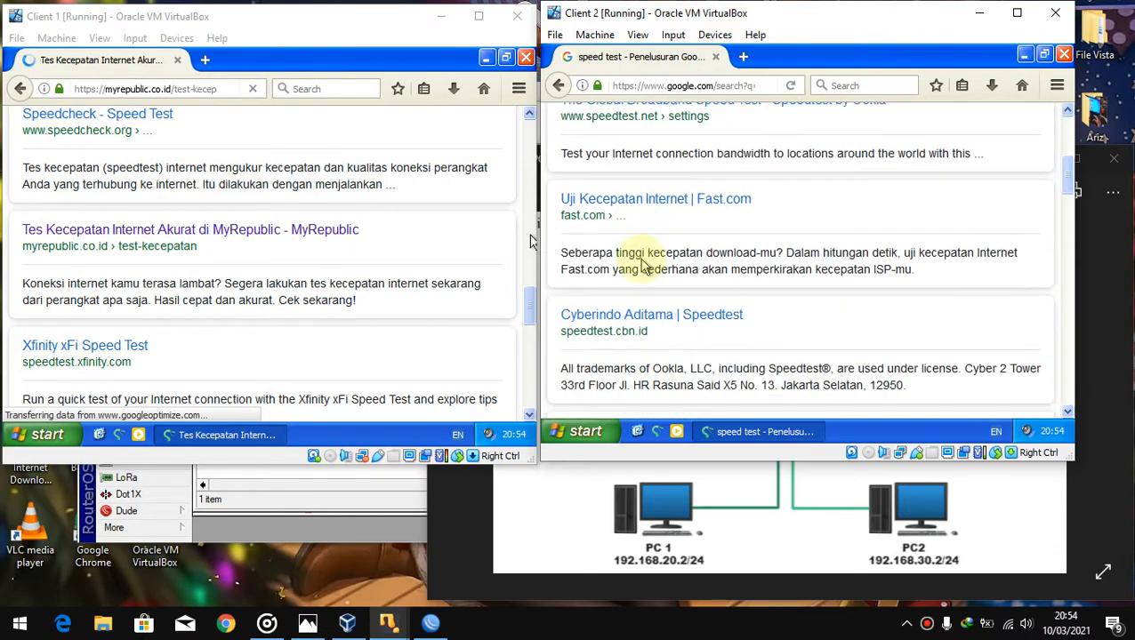
scroll(644, 265, "down", 12)
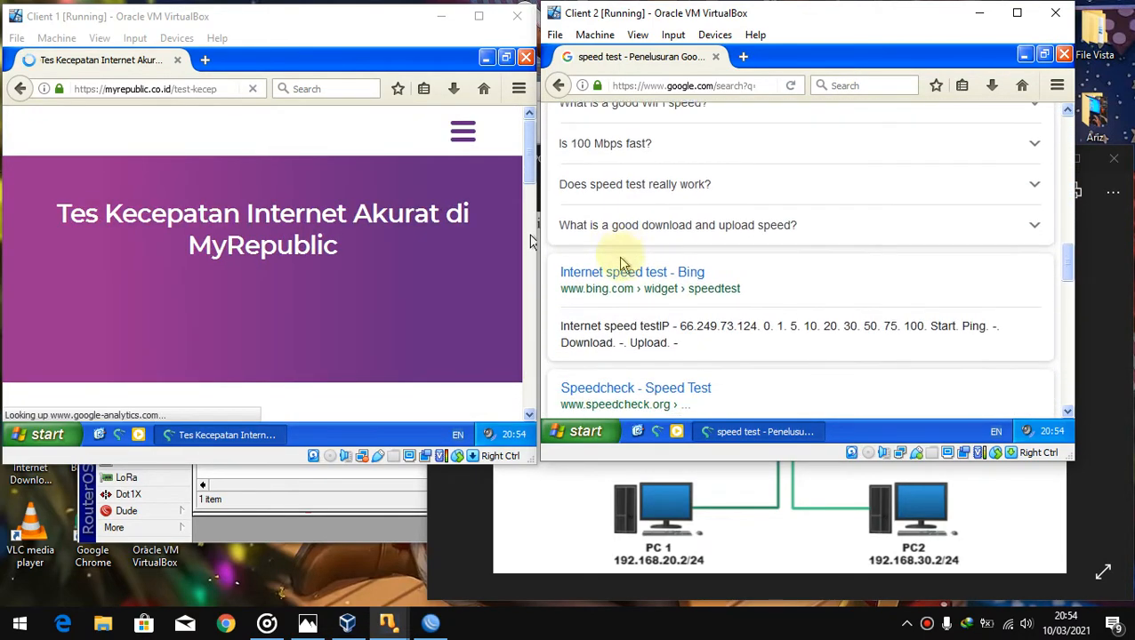
scroll(619, 258, "down", 5)
left_click(825, 141)
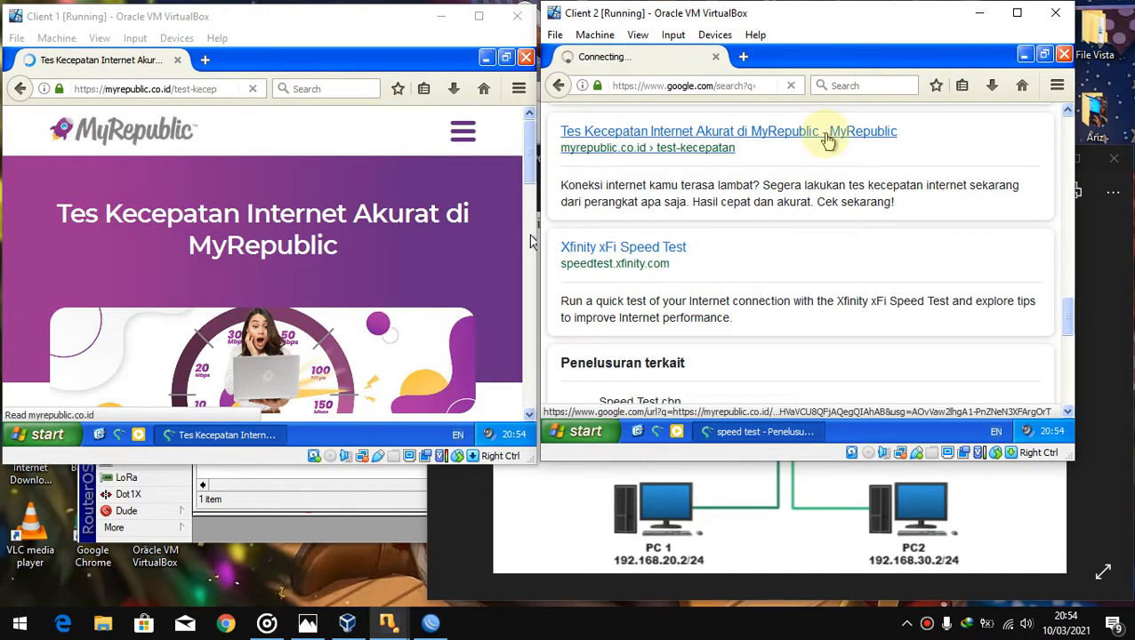
Run the embedded Speedtest on Client 1's MyRepublic page and bring its ping and download readings into view.
left_click(338, 146)
left_click_drag(531, 165, 532, 302)
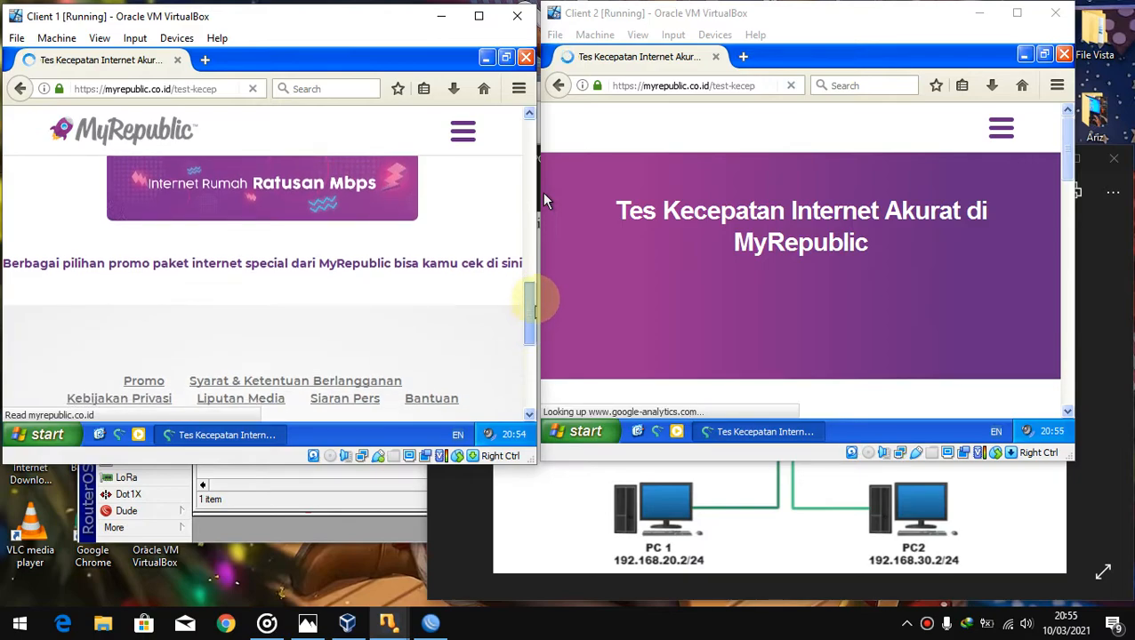
left_click(529, 256)
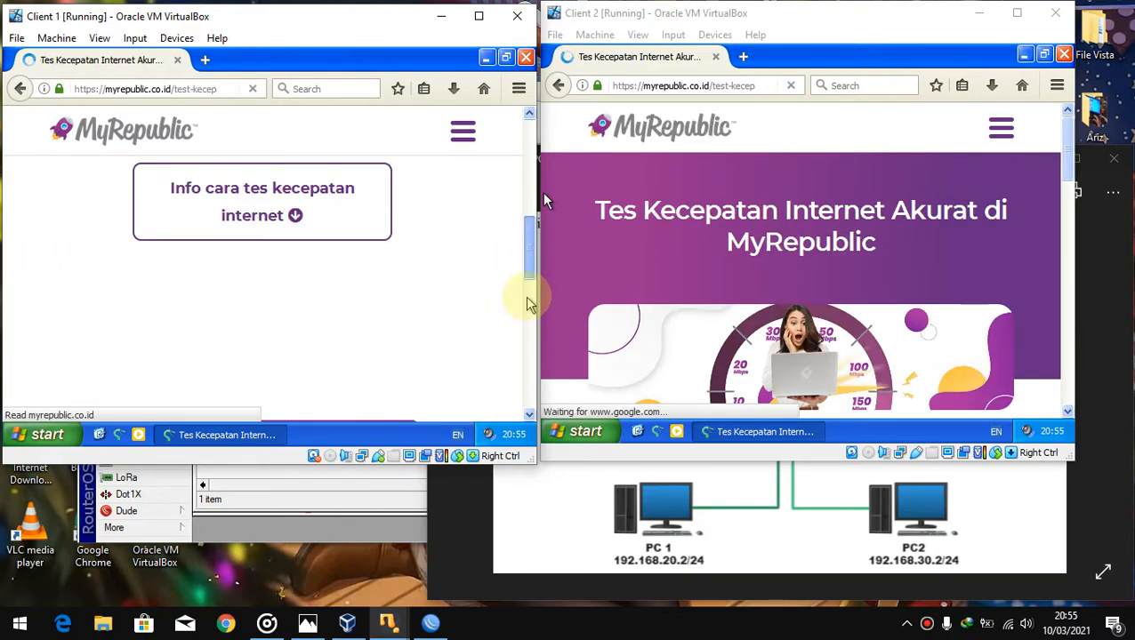
left_click_drag(531, 226, 525, 271)
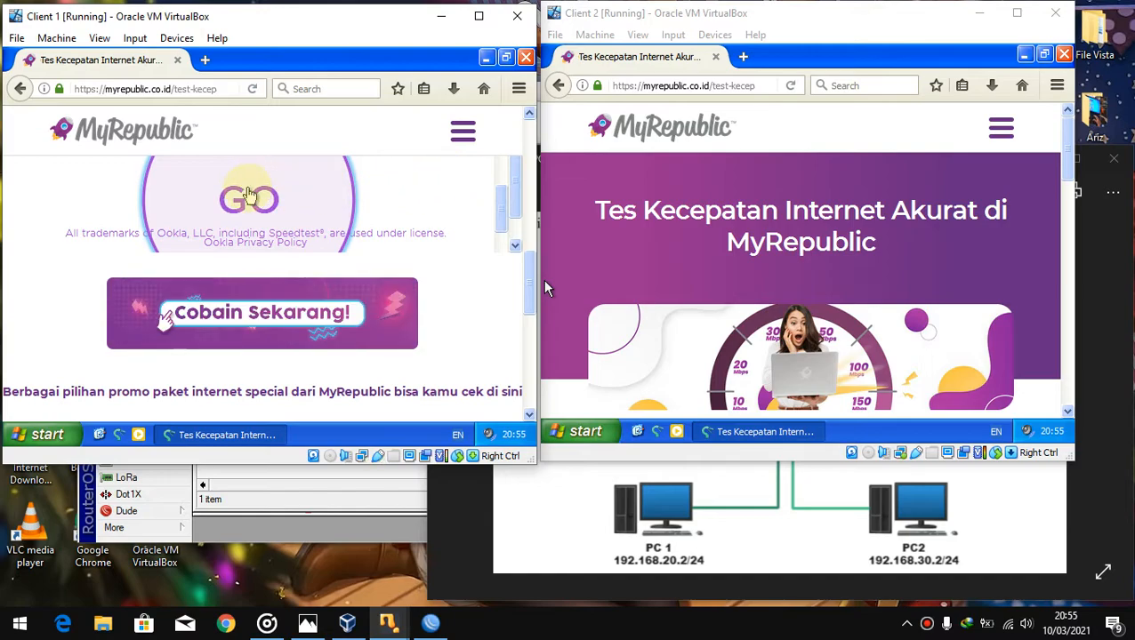
left_click(250, 196)
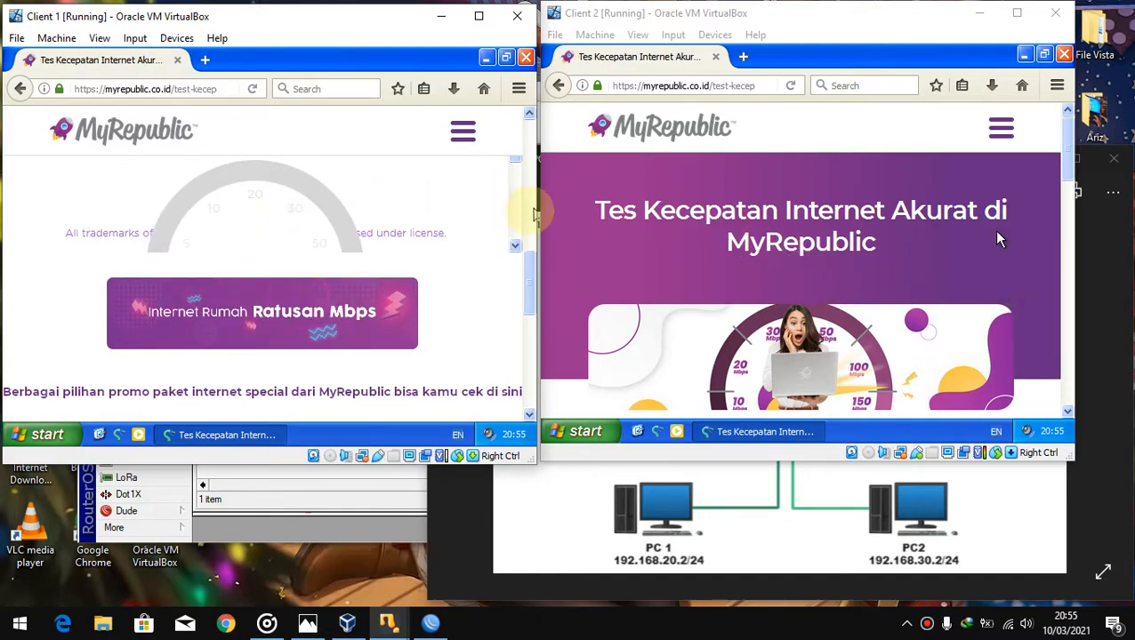
left_click_drag(520, 167, 516, 210)
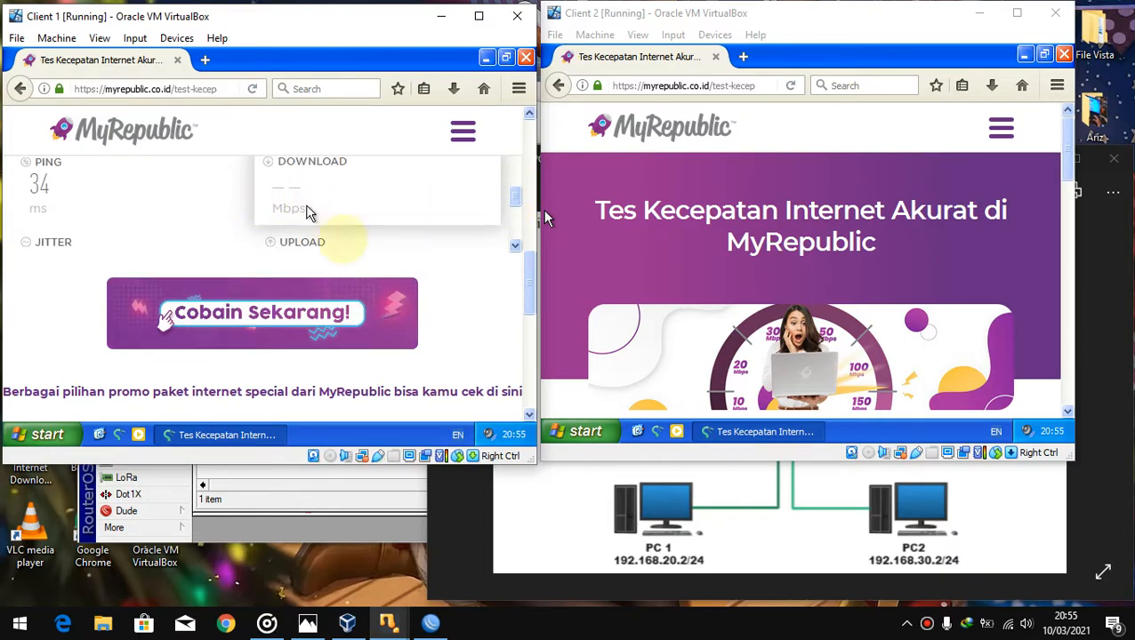
Run the embedded Speedtest on Client 2's MyRepublic page and bring its ping and download readings into view.
left_click_drag(1070, 137, 1032, 286)
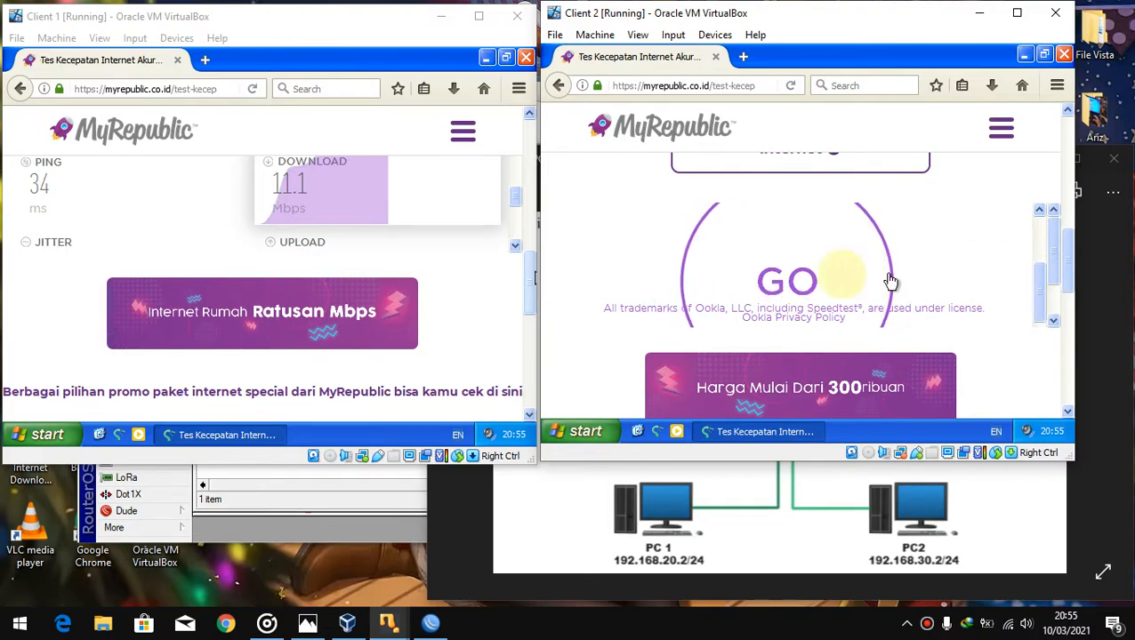
left_click(819, 297)
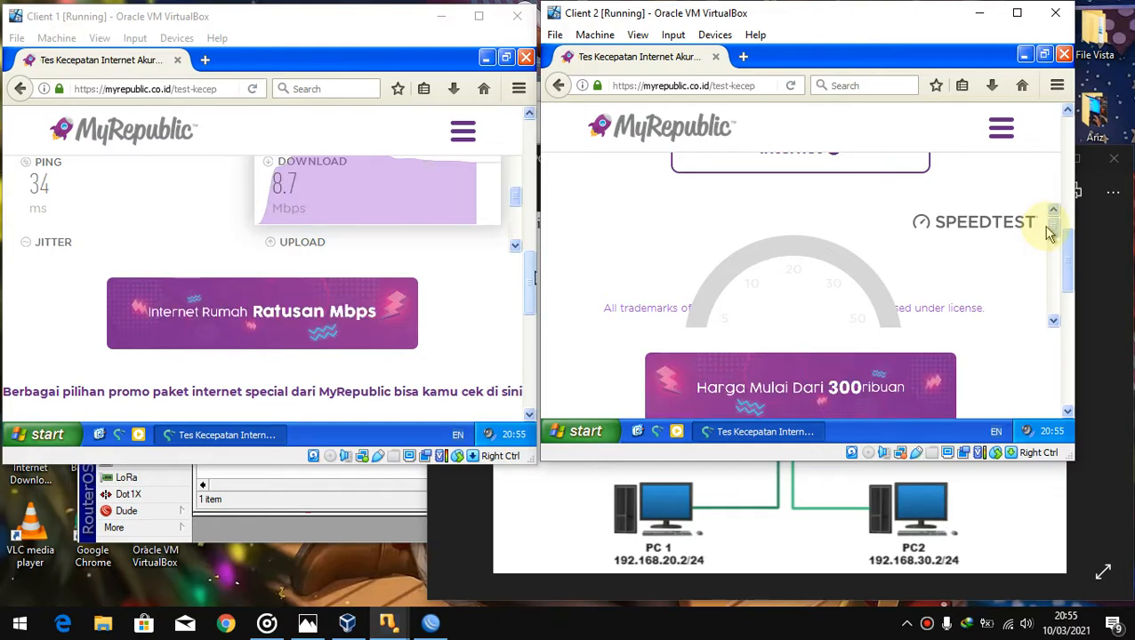
left_click_drag(1049, 230, 1052, 277)
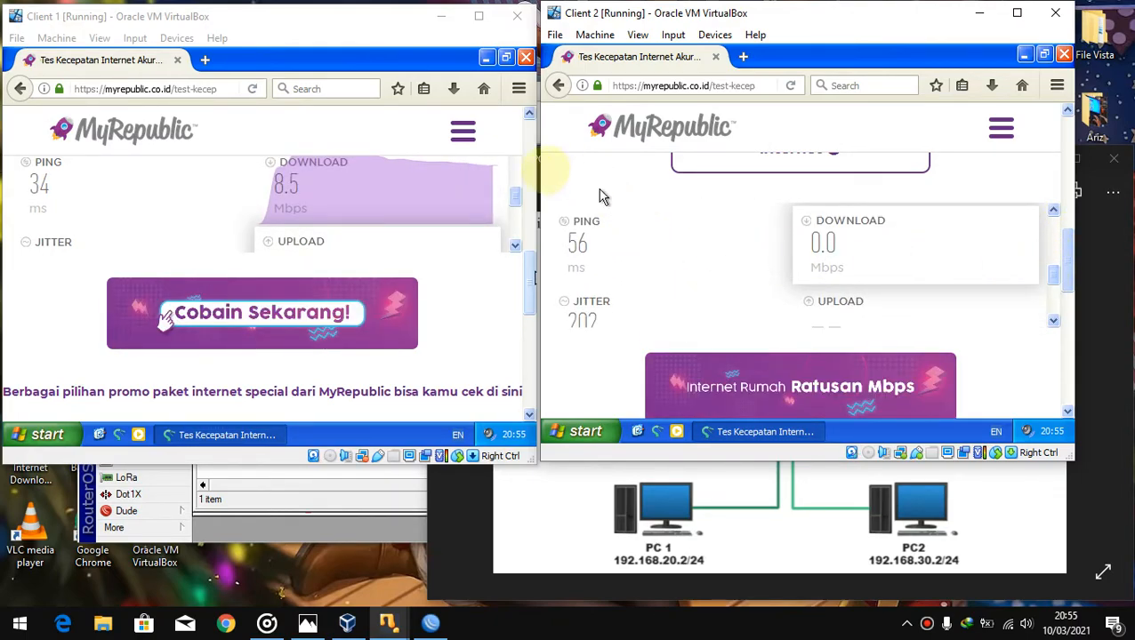
Examine the ping, jitter, download and upload results of the speed tests on Client 1 and Client 2.
scroll(527, 255, "up", 2)
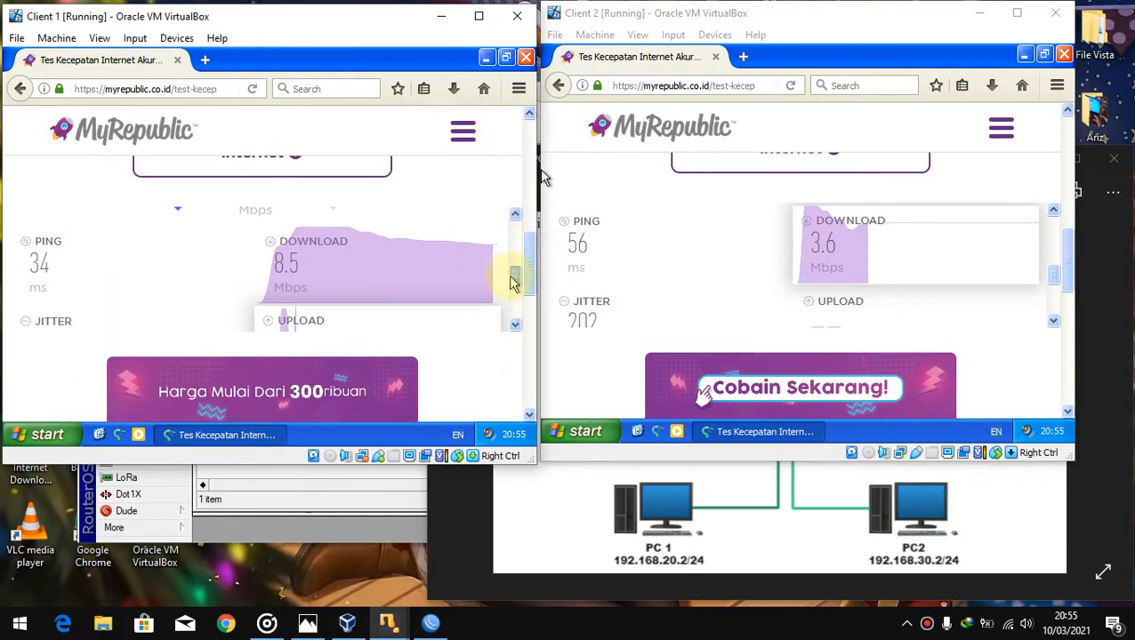
left_click_drag(513, 277, 513, 283)
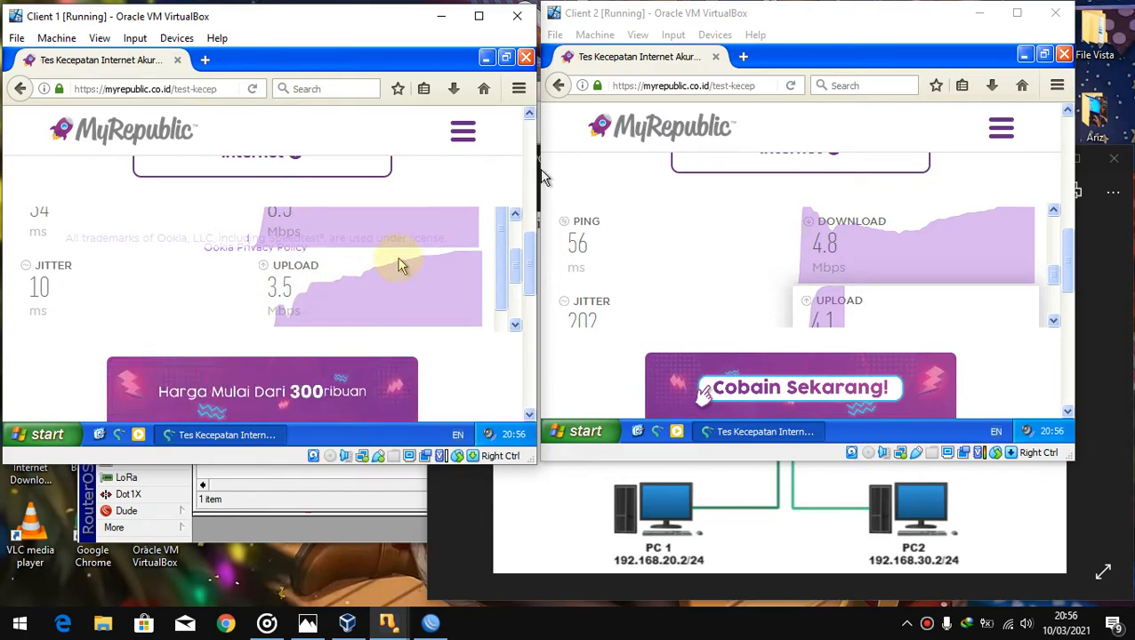
scroll(401, 266, "up", 2)
scroll(545, 286, "down", 2)
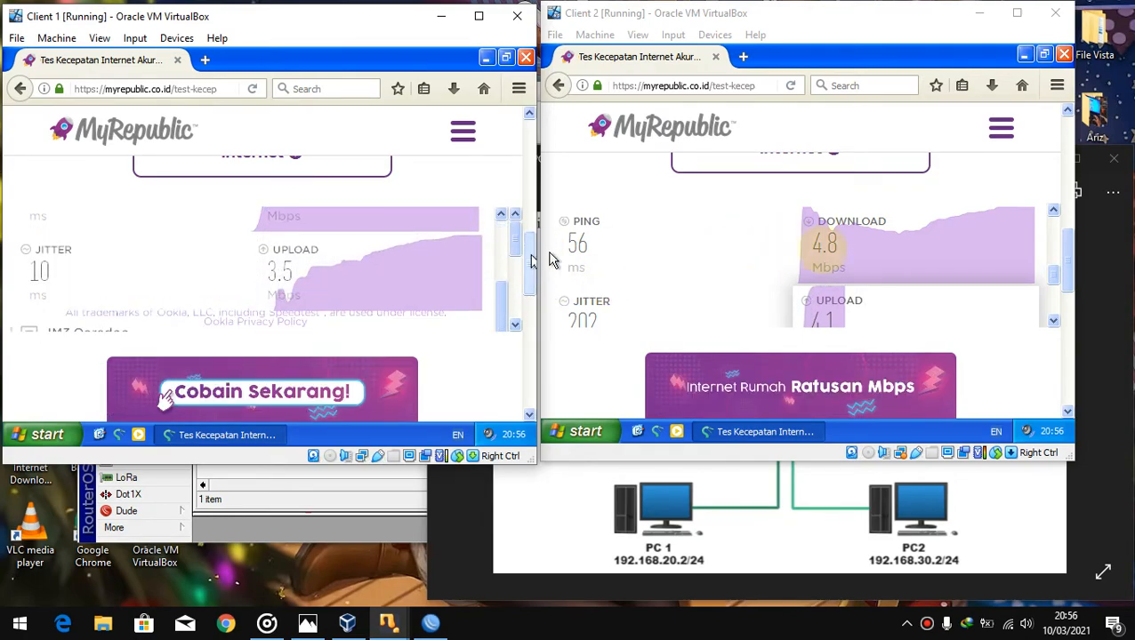
left_click_drag(1054, 278, 1053, 283)
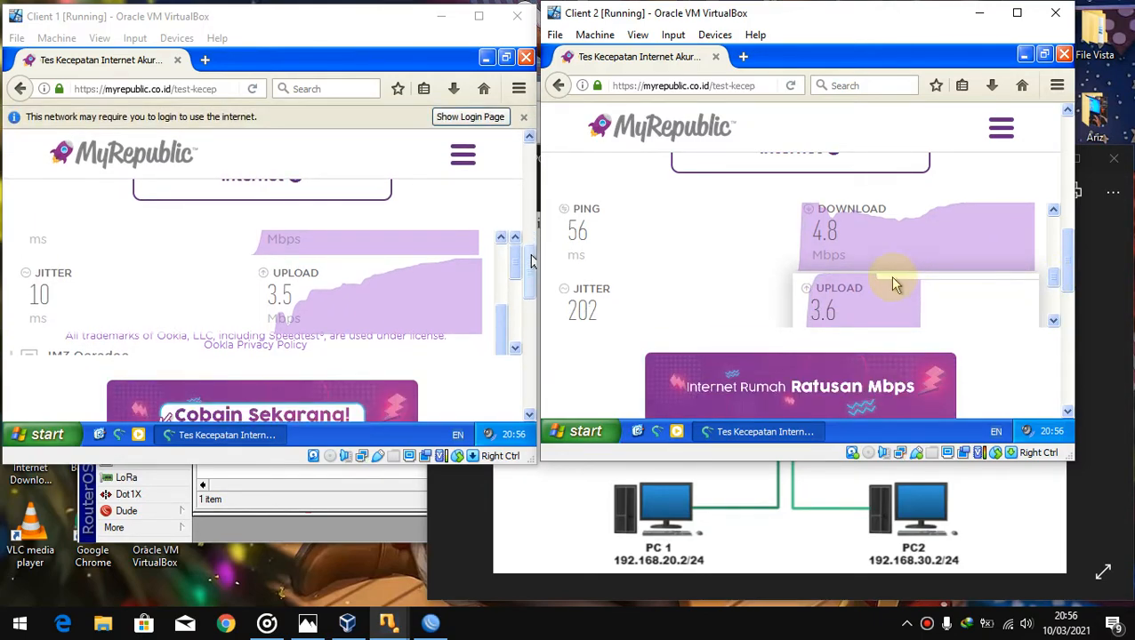
scroll(889, 293, "down", 3)
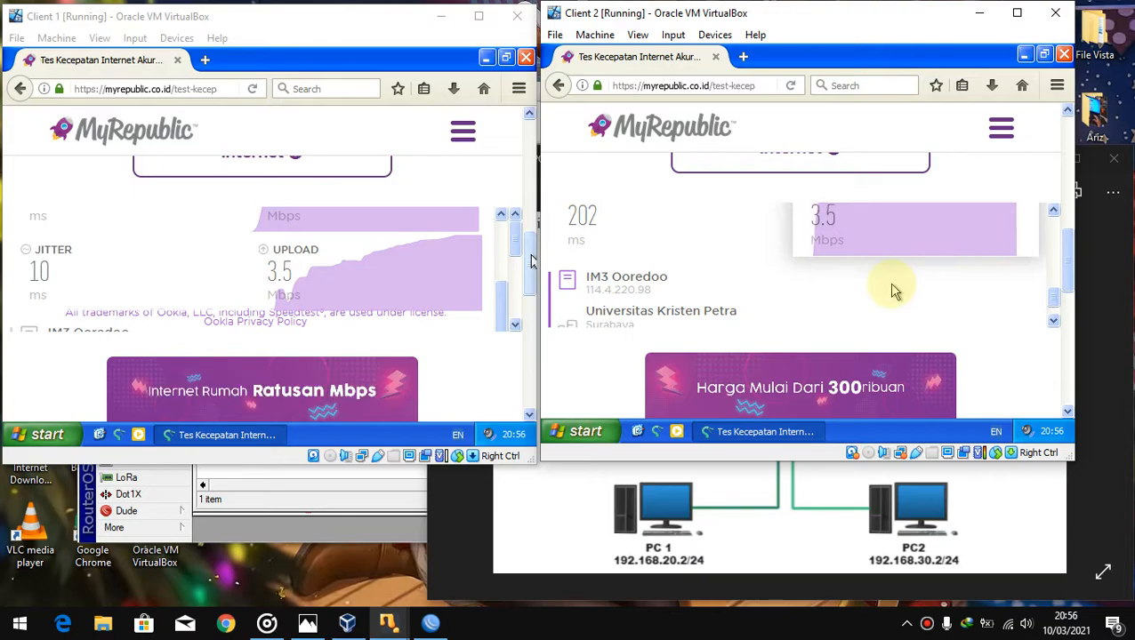
scroll(889, 292, "up", 3)
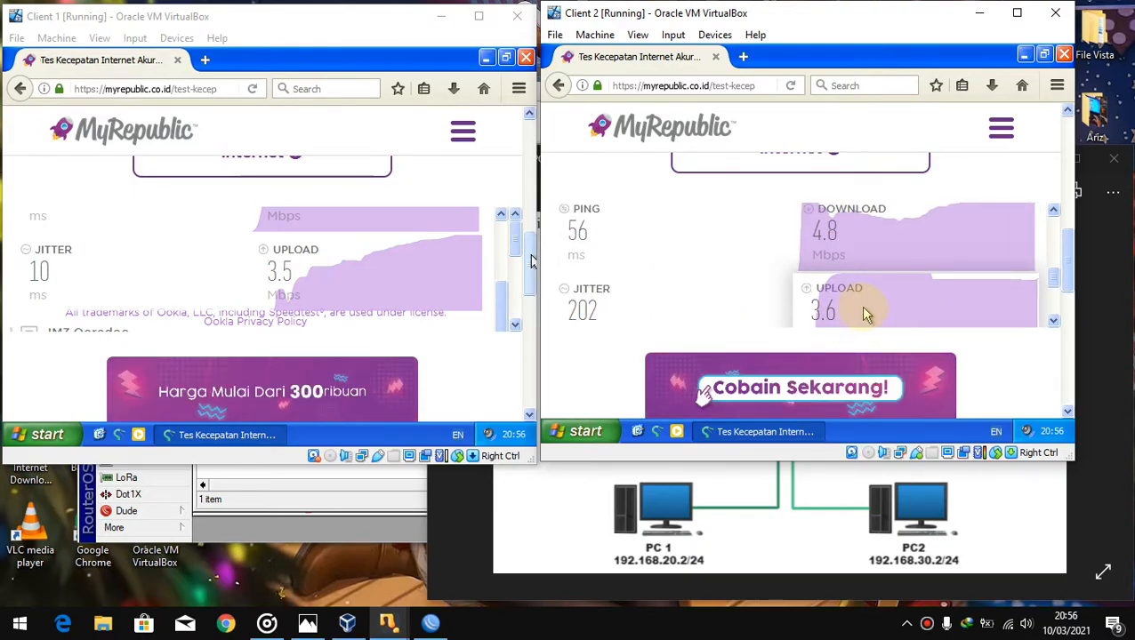
scroll(878, 314, "down", 3)
scroll(861, 264, "up", 2)
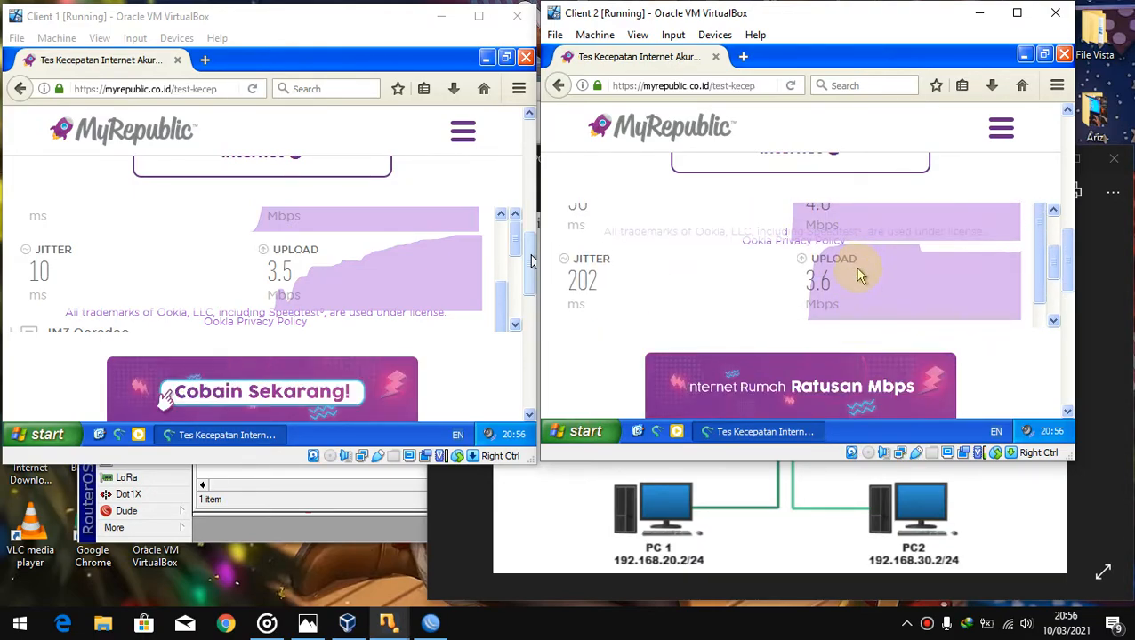
left_click_drag(502, 306, 514, 278)
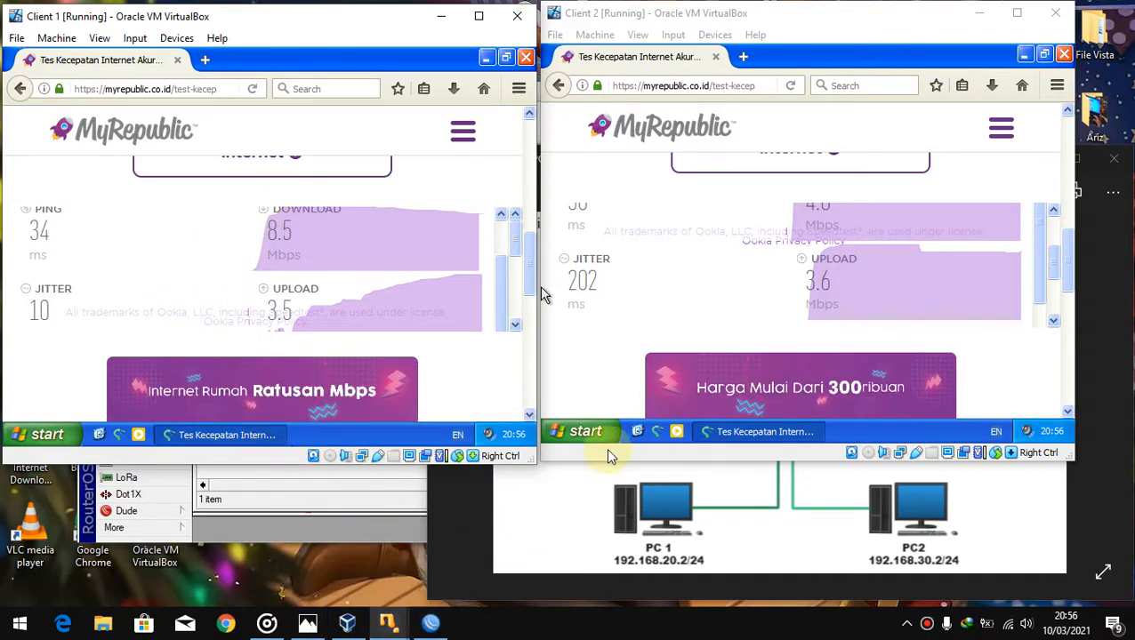
Switch to WinBox and close its Terminal and Firewall windows.
left_click(255, 514)
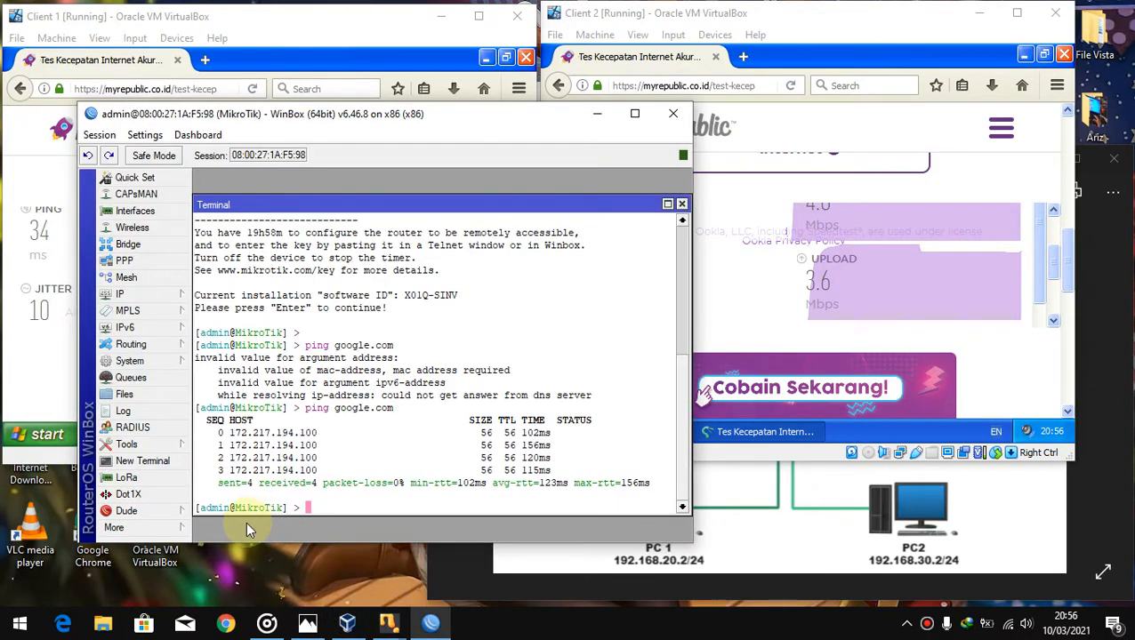
left_click(681, 205)
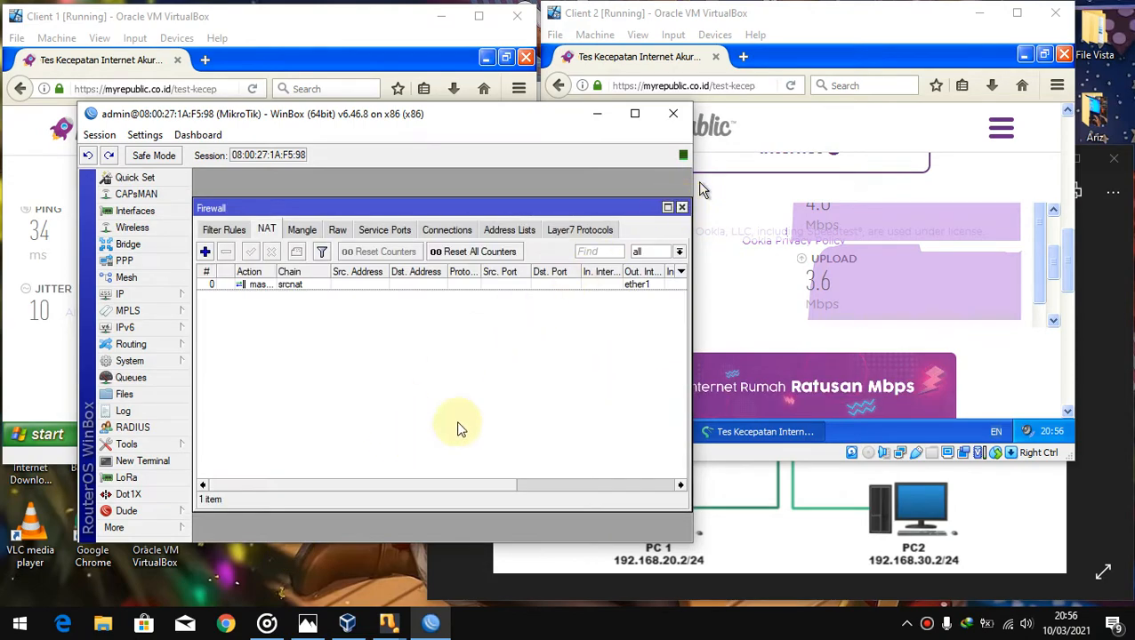
left_click(681, 207)
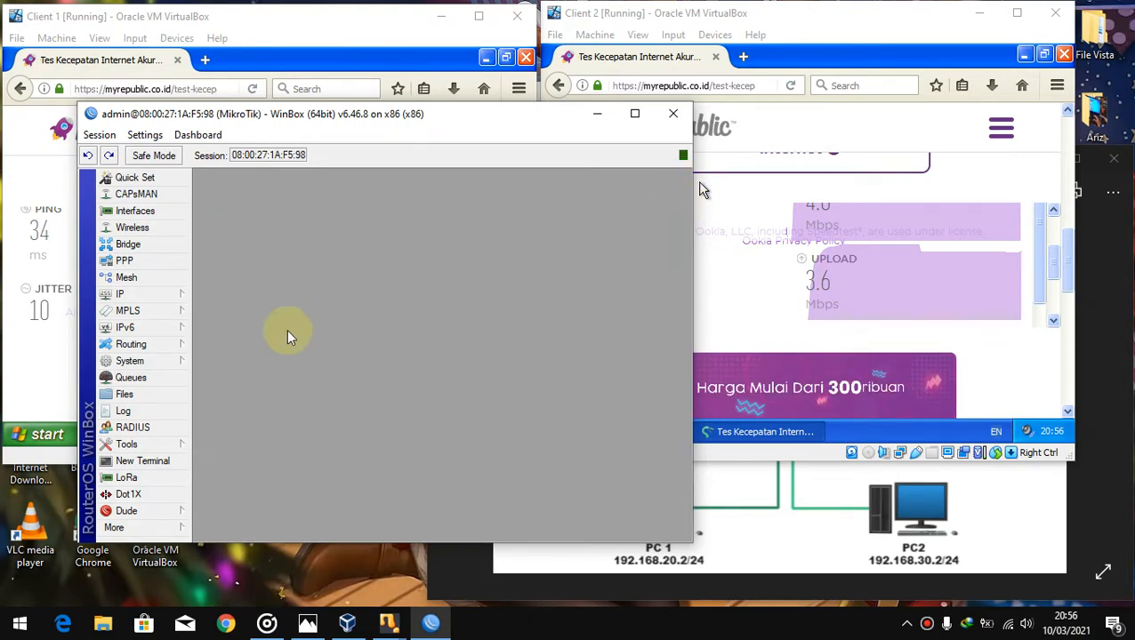
Start a new simple queue named "client 1" with target ether2, and check the port against the topology picture in Photos.
left_click(131, 378)
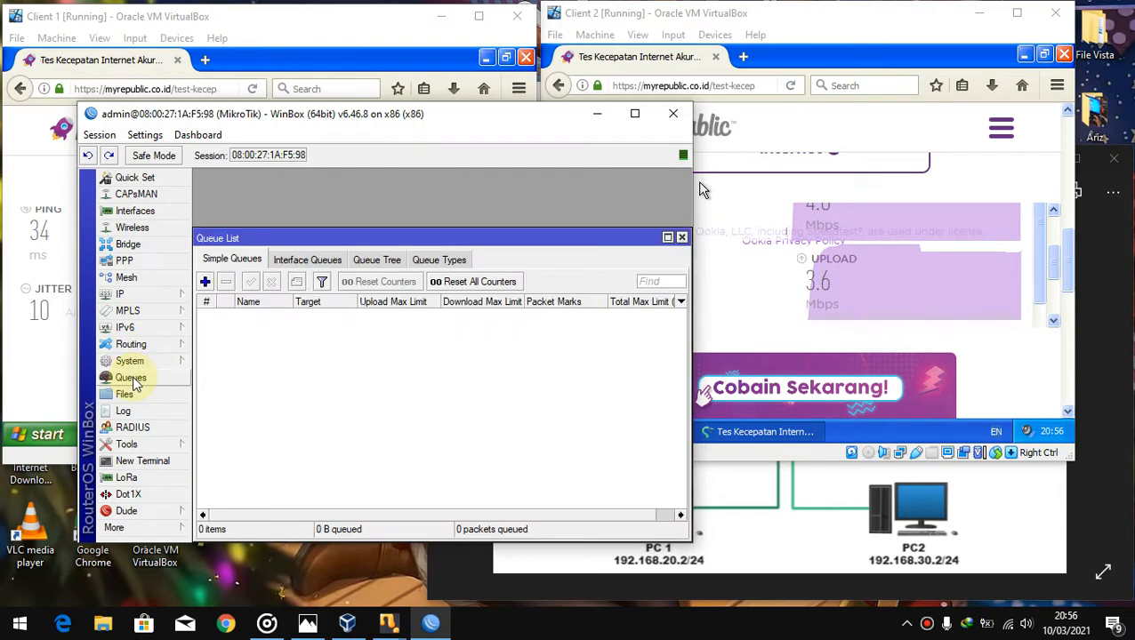
left_click(205, 281)
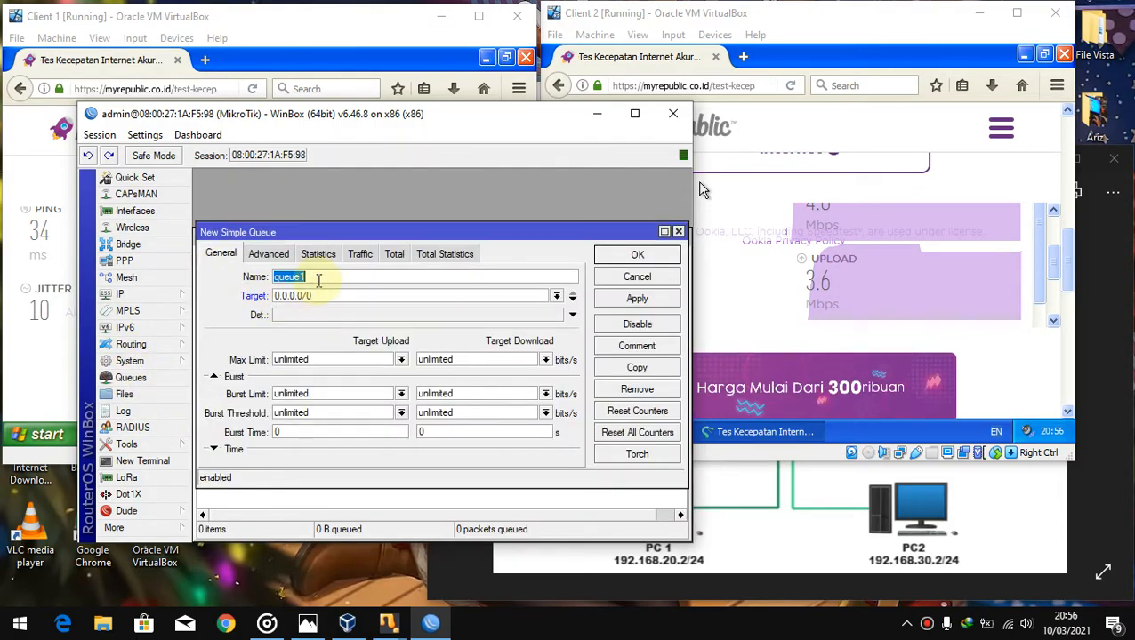
double_click(287, 276)
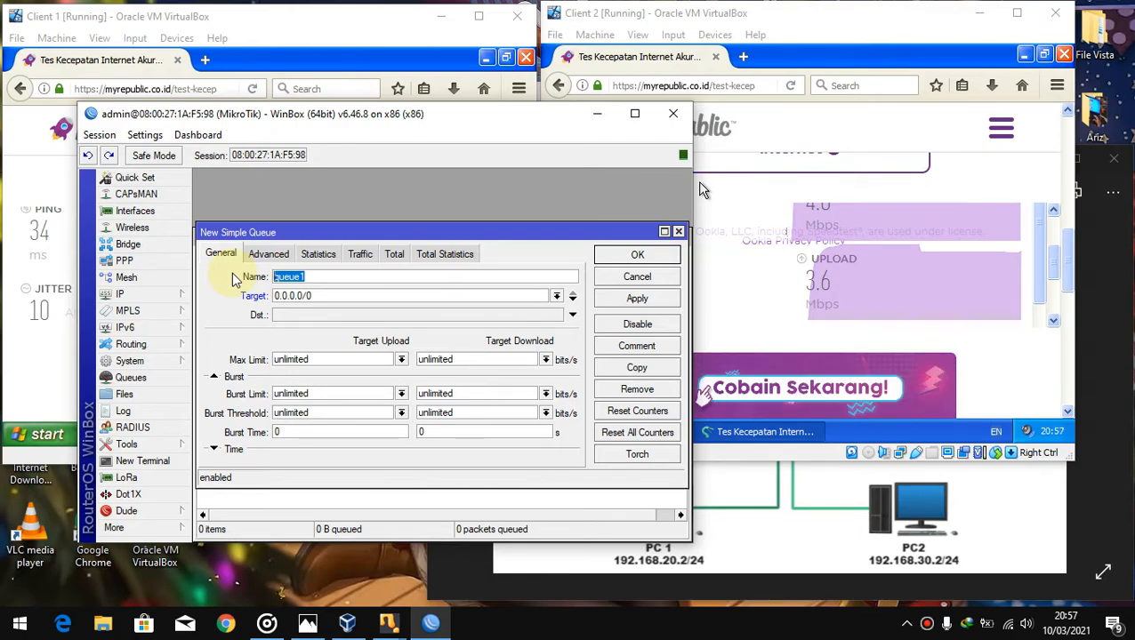
type("client 1")
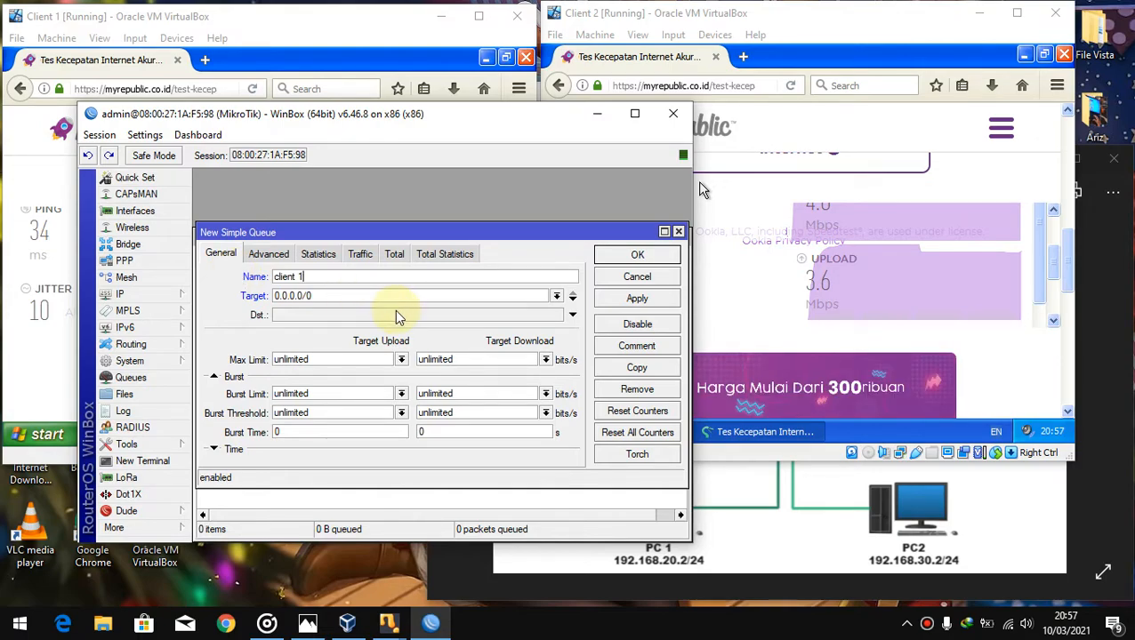
double_click(365, 296)
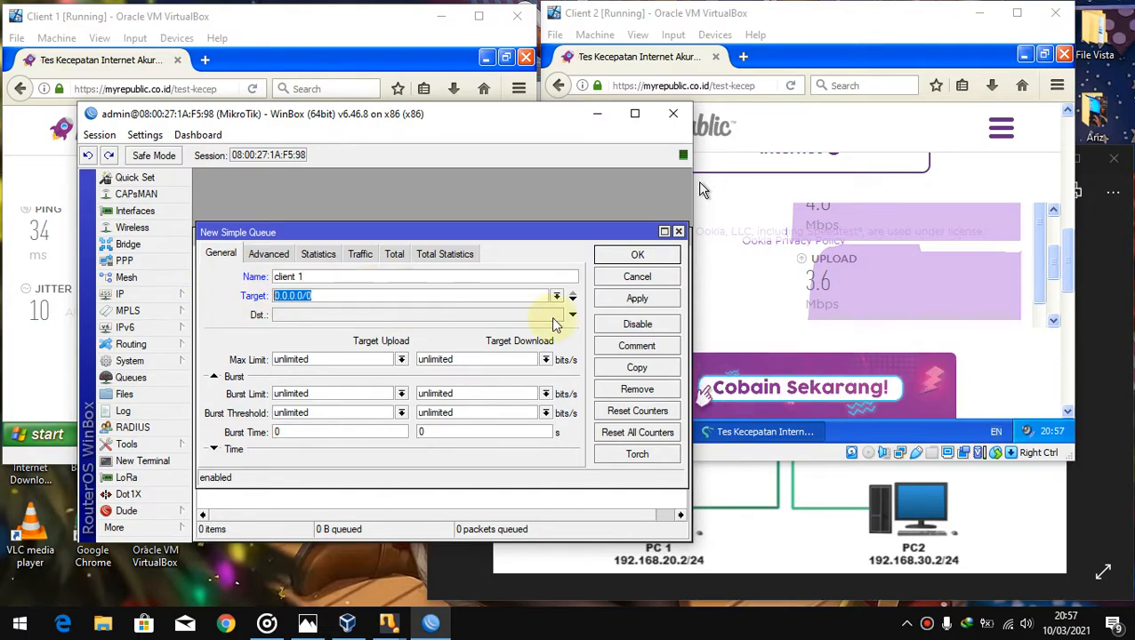
left_click(556, 296)
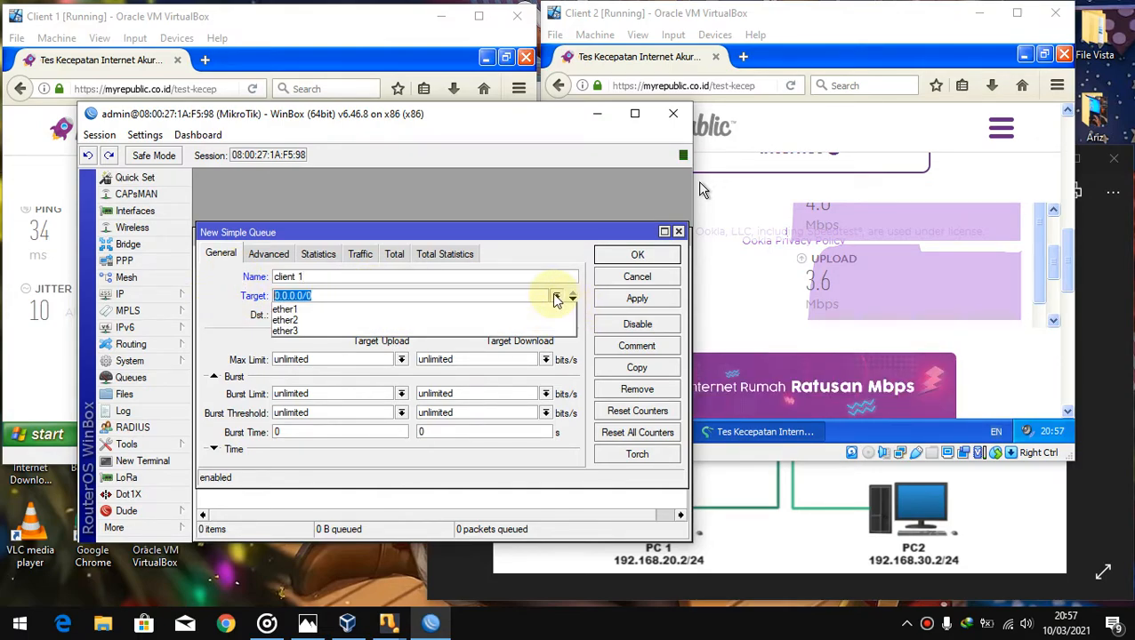
left_click(502, 320)
left_click(752, 507)
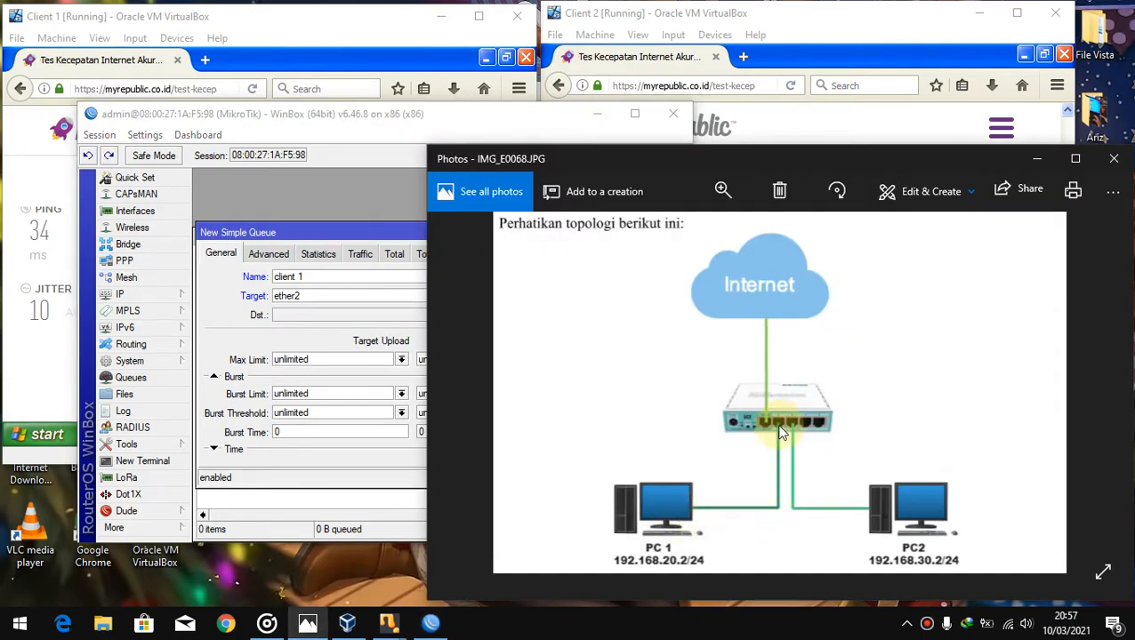
Set the "client 1" queue's target to 192.168.20.2 with max limits of 1M upload and 2M download, and save it.
left_click(319, 347)
key("Tab")
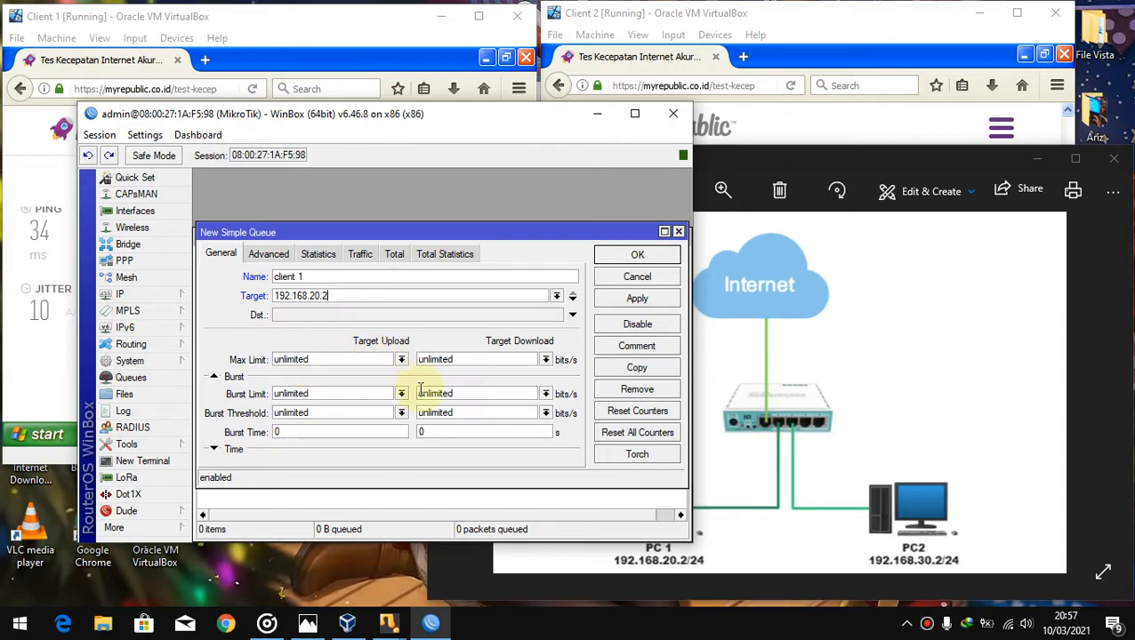
left_click(402, 360)
left_click(315, 452)
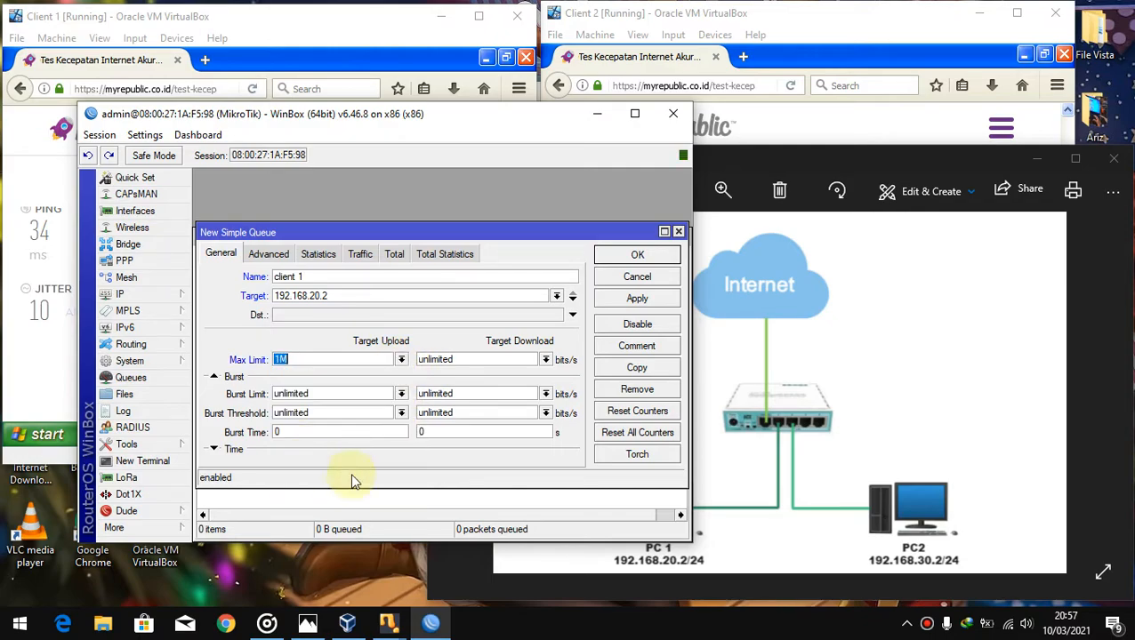
left_click(546, 360)
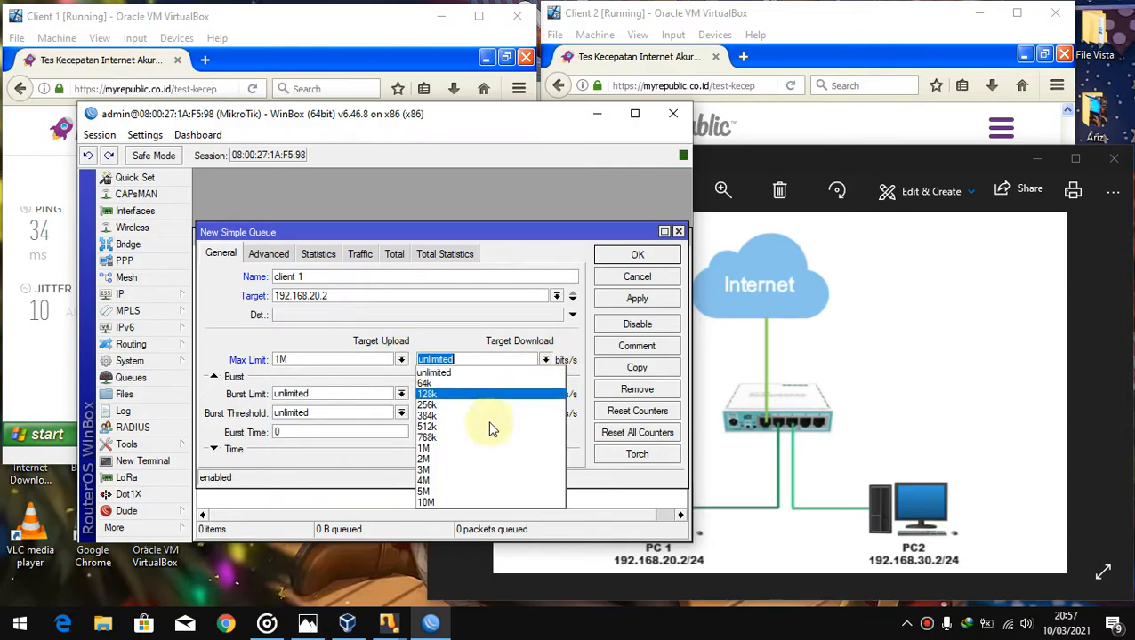
left_click(446, 459)
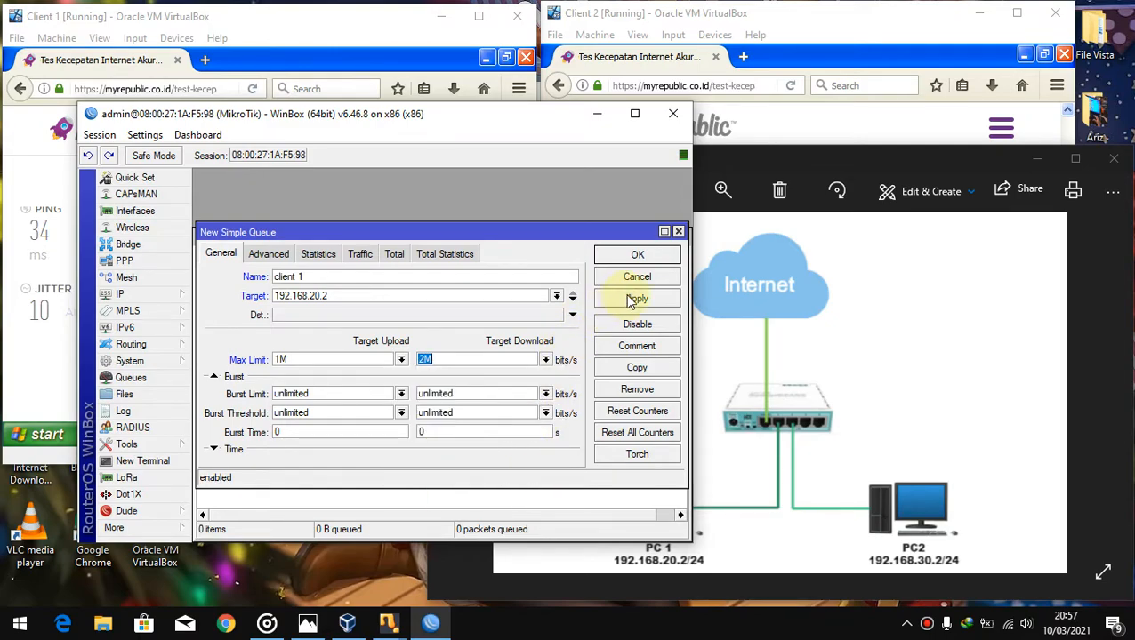
left_click(637, 255)
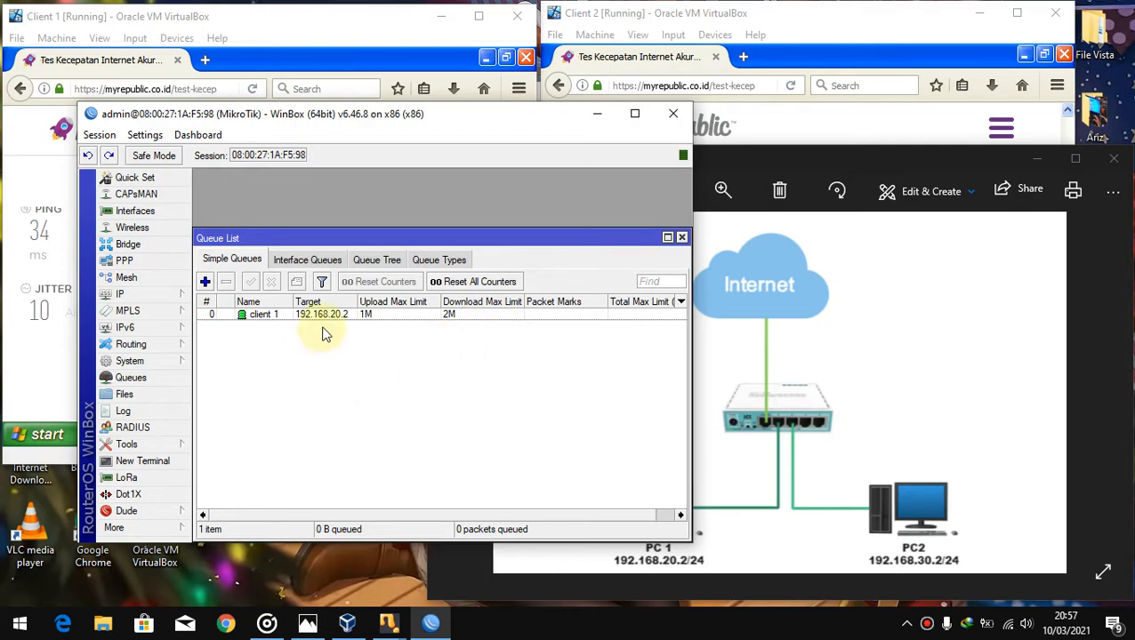
Add a simple queue named "client 2" for target 192.168.30.2 with max limits of 2M upload and 3M download.
left_click(206, 282)
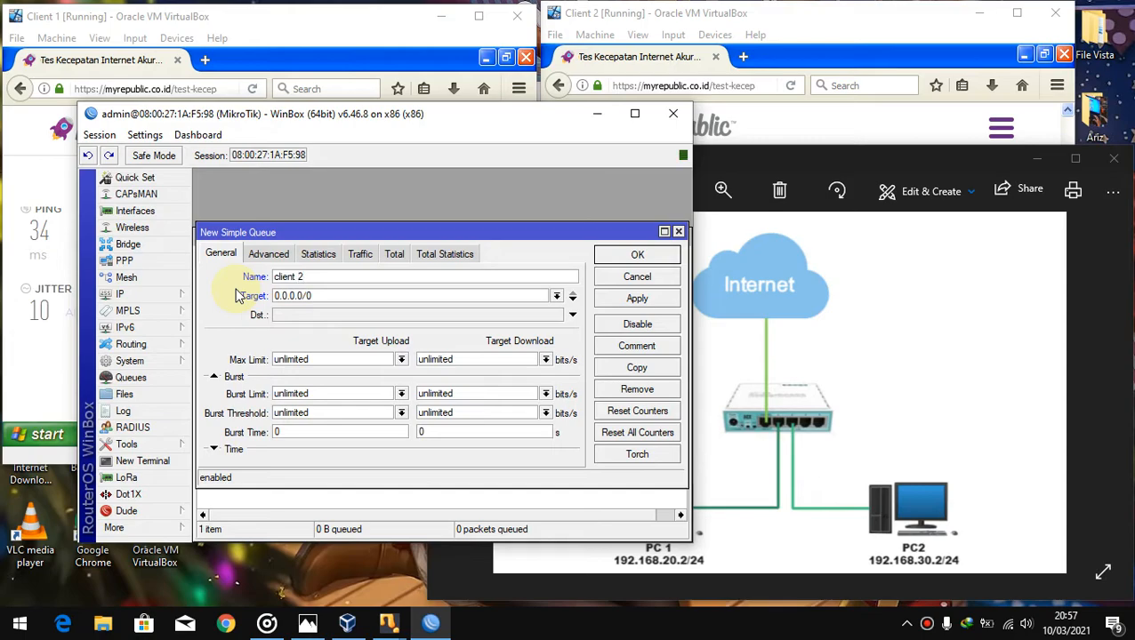
left_click(551, 296)
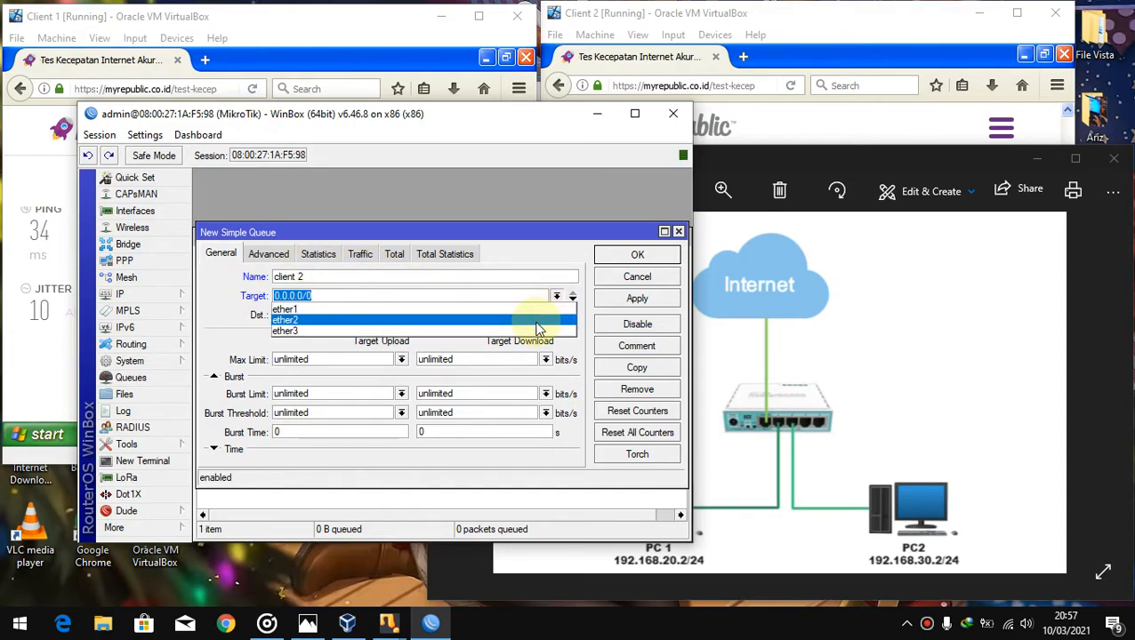
left_click(531, 324)
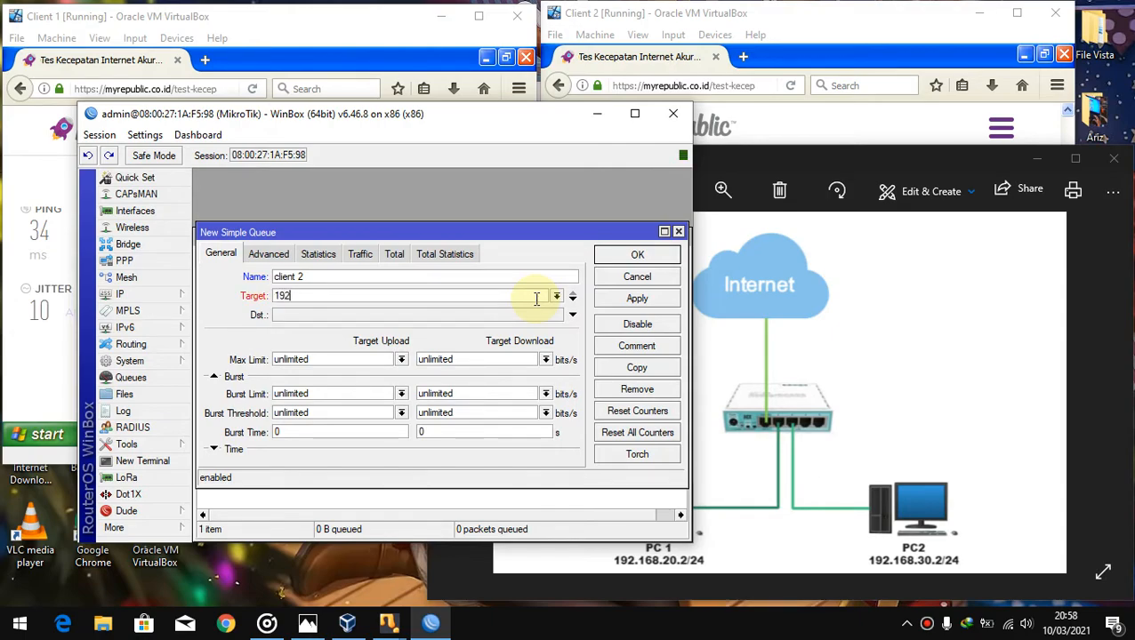
left_click(401, 360)
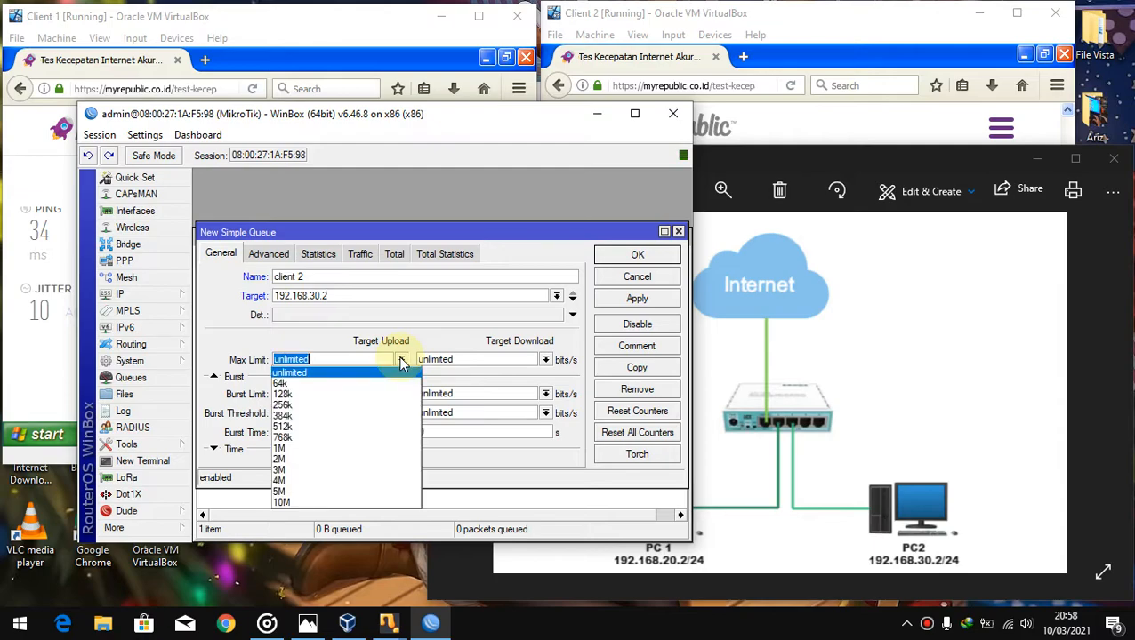
left_click(340, 461)
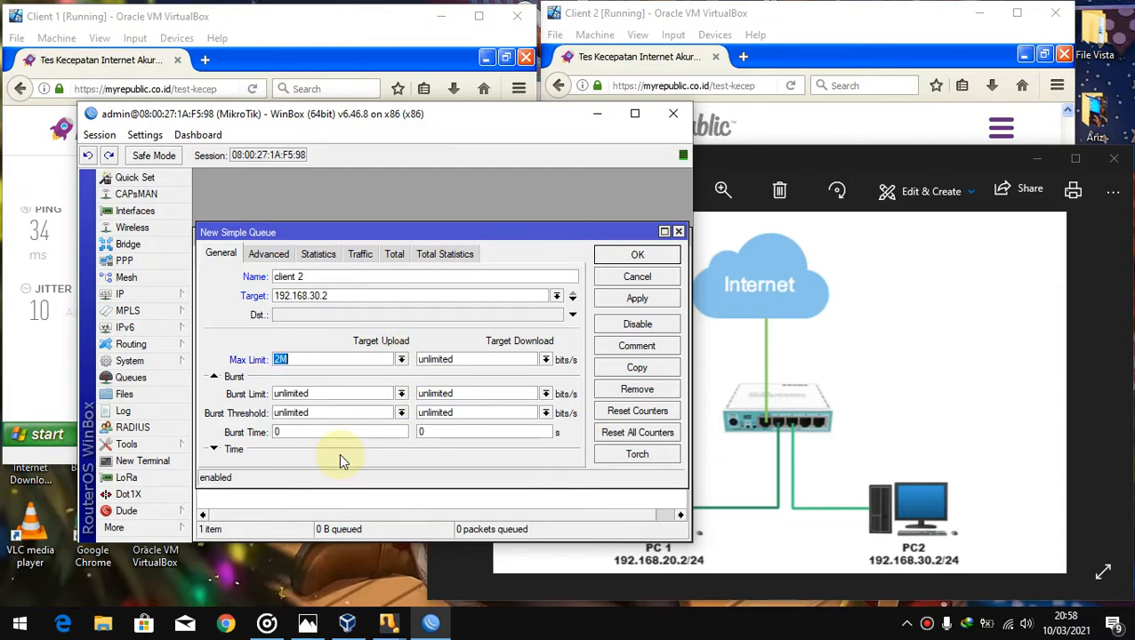
left_click(545, 359)
left_click(472, 469)
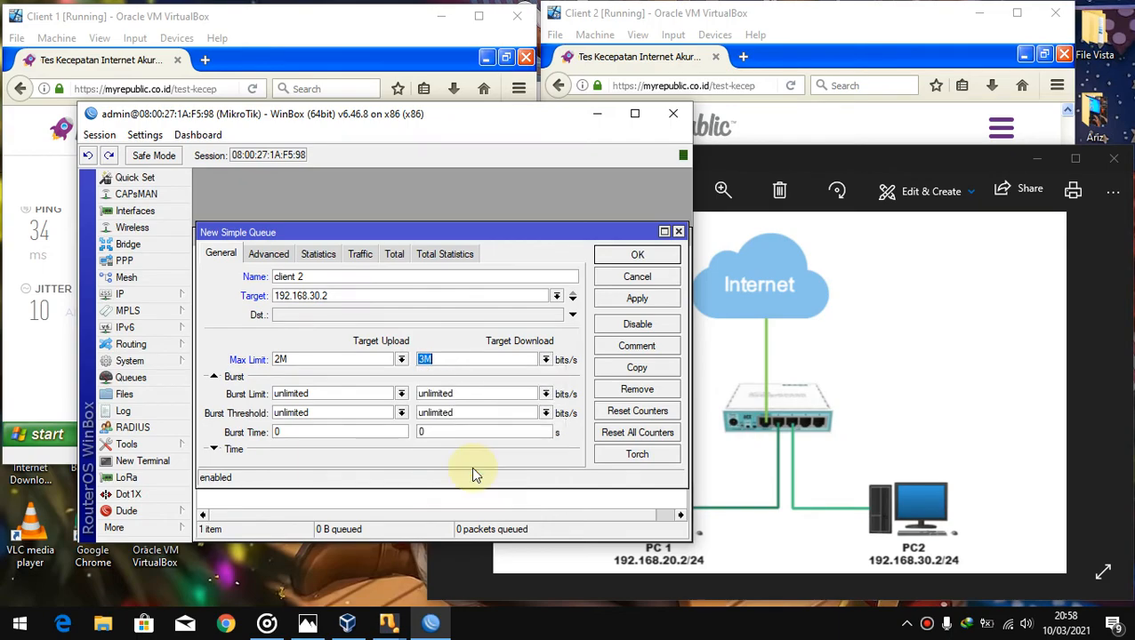
left_click(631, 302)
left_click(627, 256)
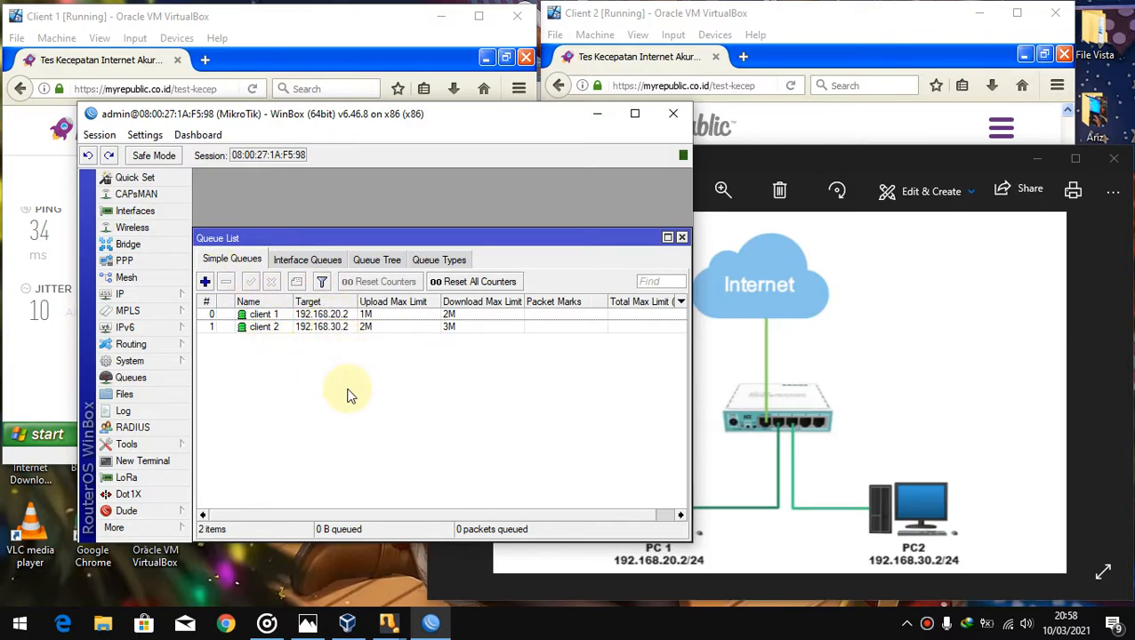
Switch to the VirtualBox clients and reload the MyRepublic speed test page on both Client 1 and Client 2.
left_click(289, 55)
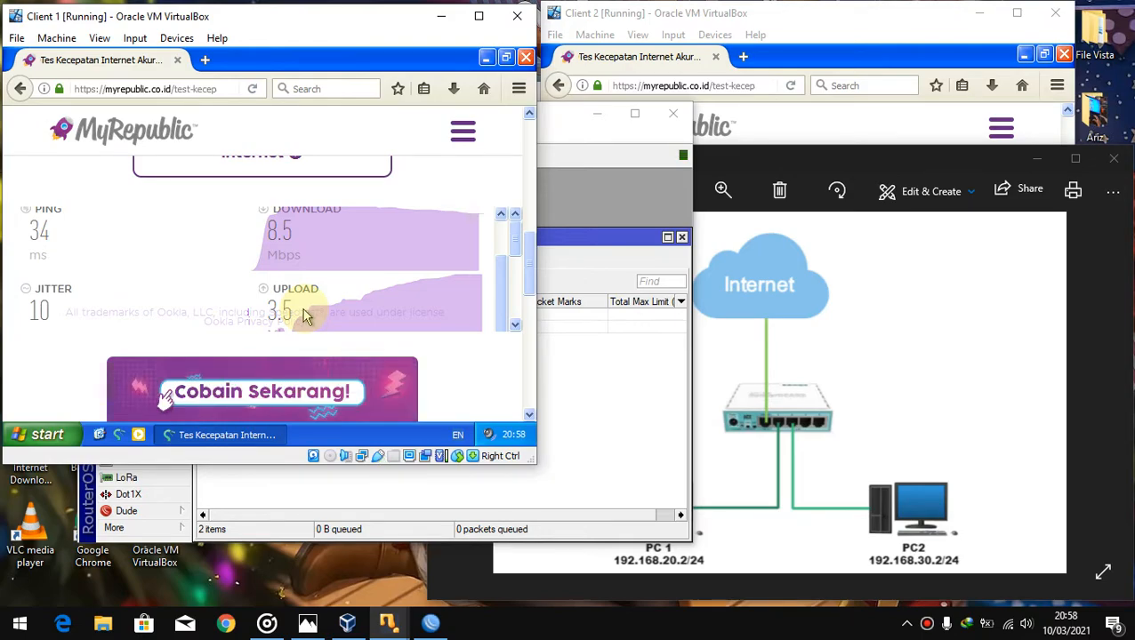
left_click(253, 92)
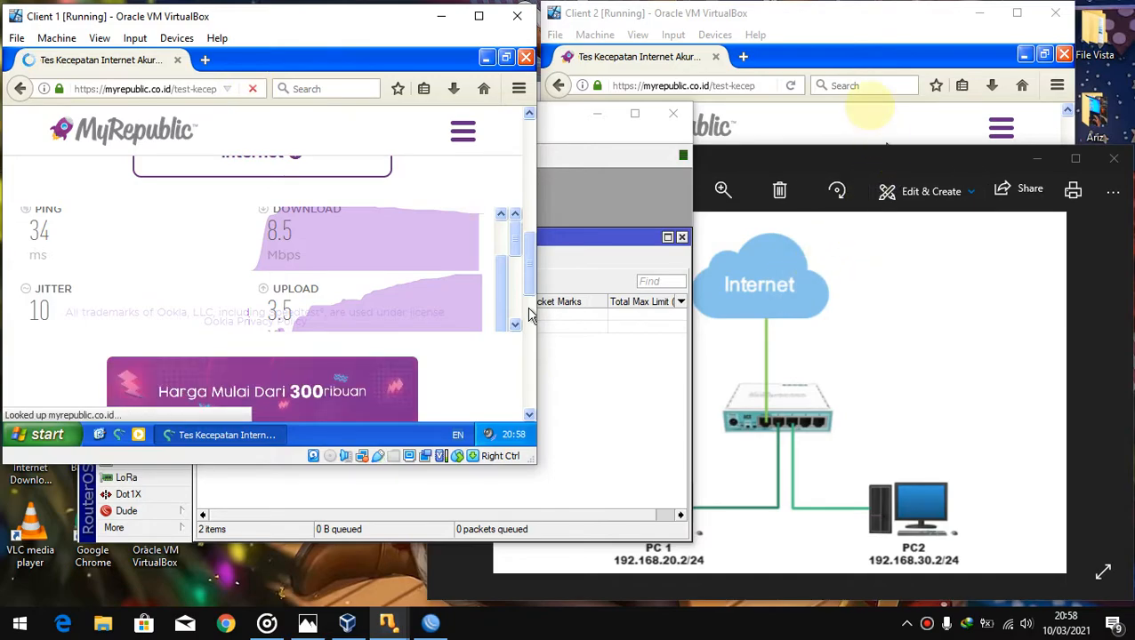
left_click(845, 75)
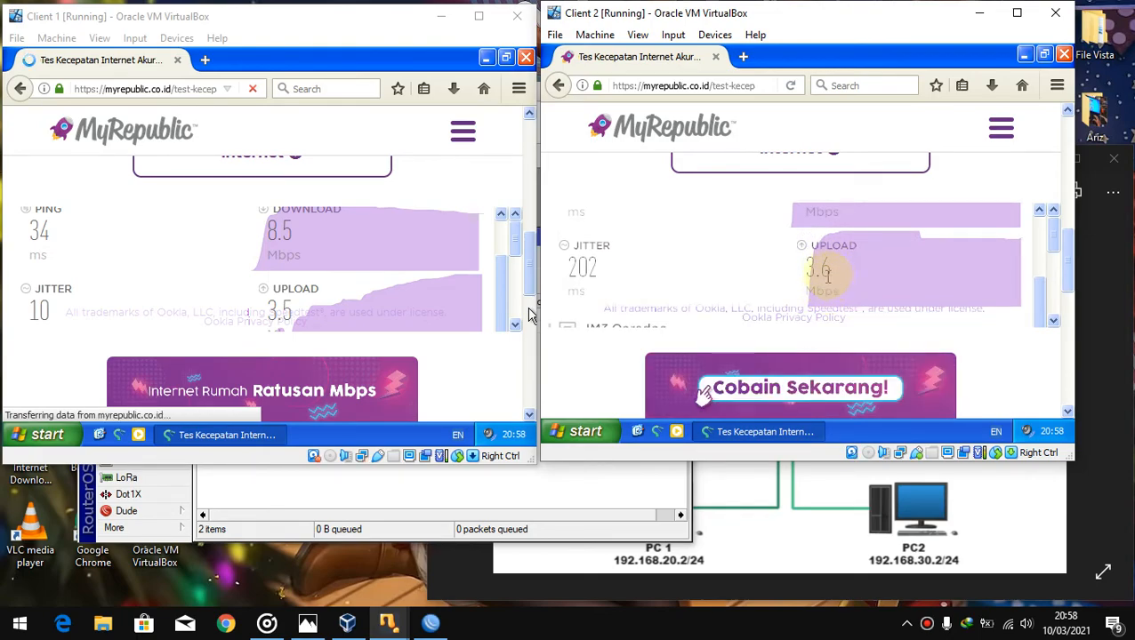
left_click(789, 86)
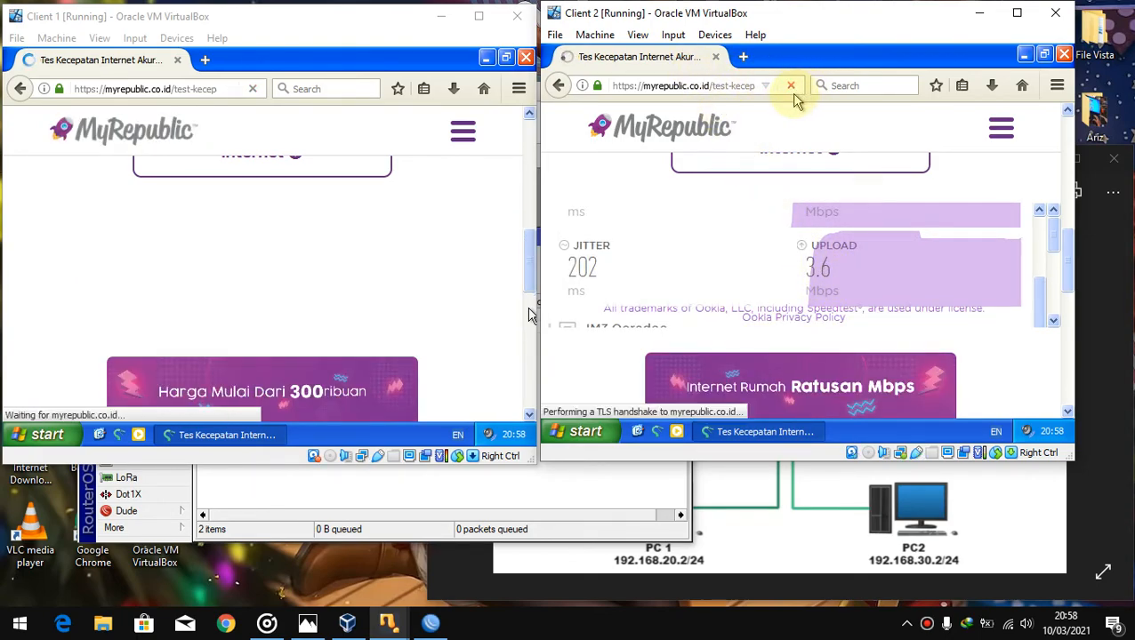
Run the embedded Speedtest on Client 1, bring its results into view, and ready the test on Client 2's page.
left_click(370, 60)
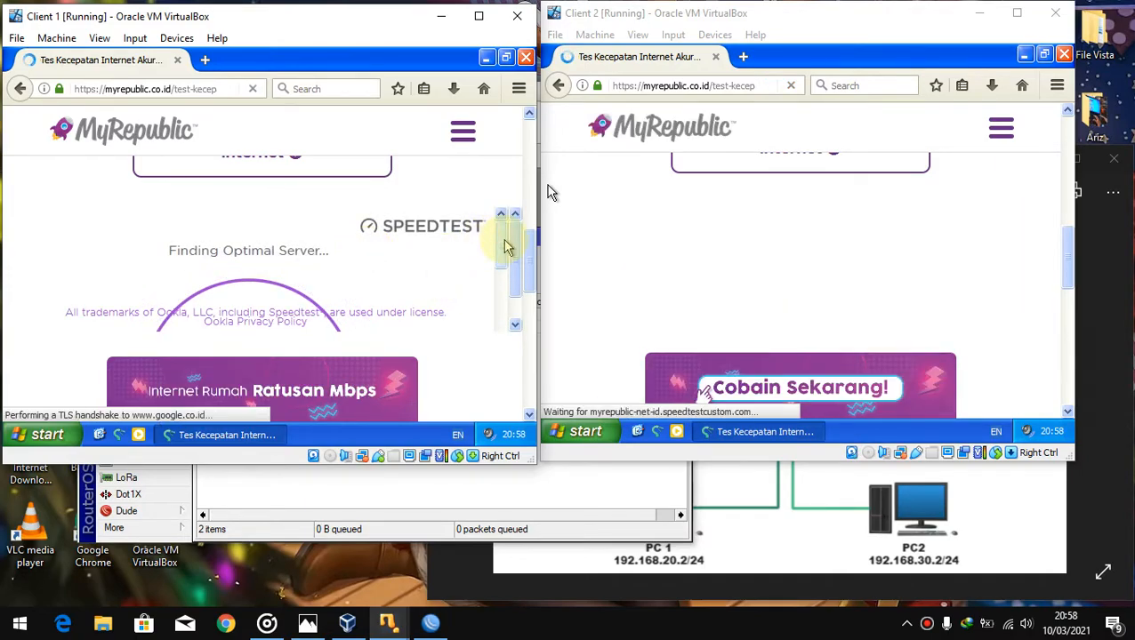
scroll(504, 267, "down", 1)
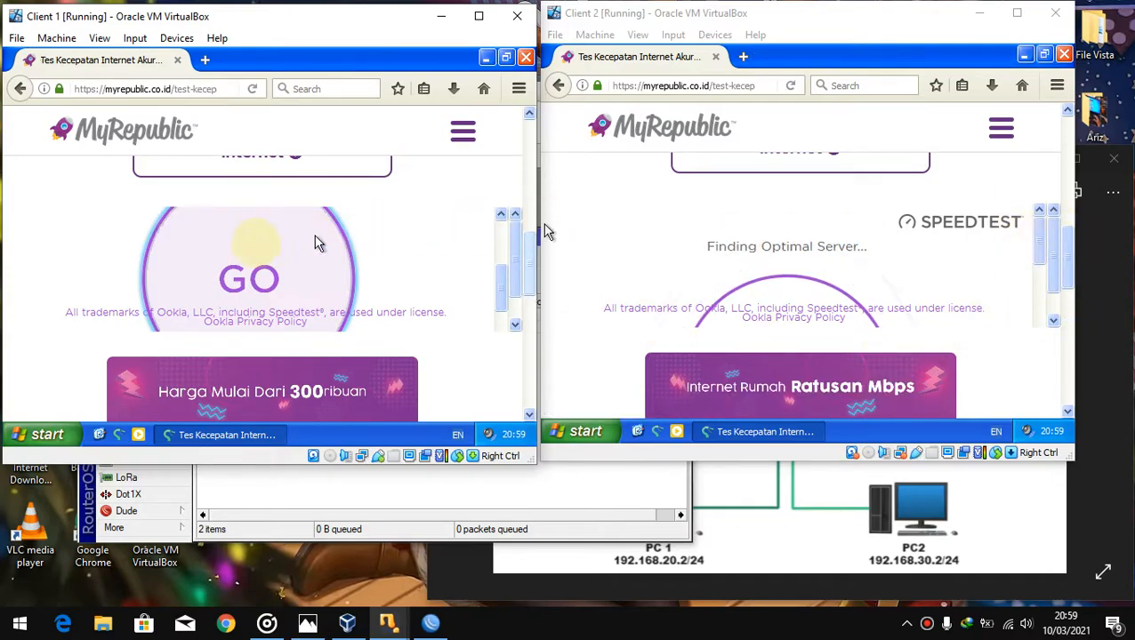
left_click(223, 251)
left_click_drag(1039, 238, 1042, 243)
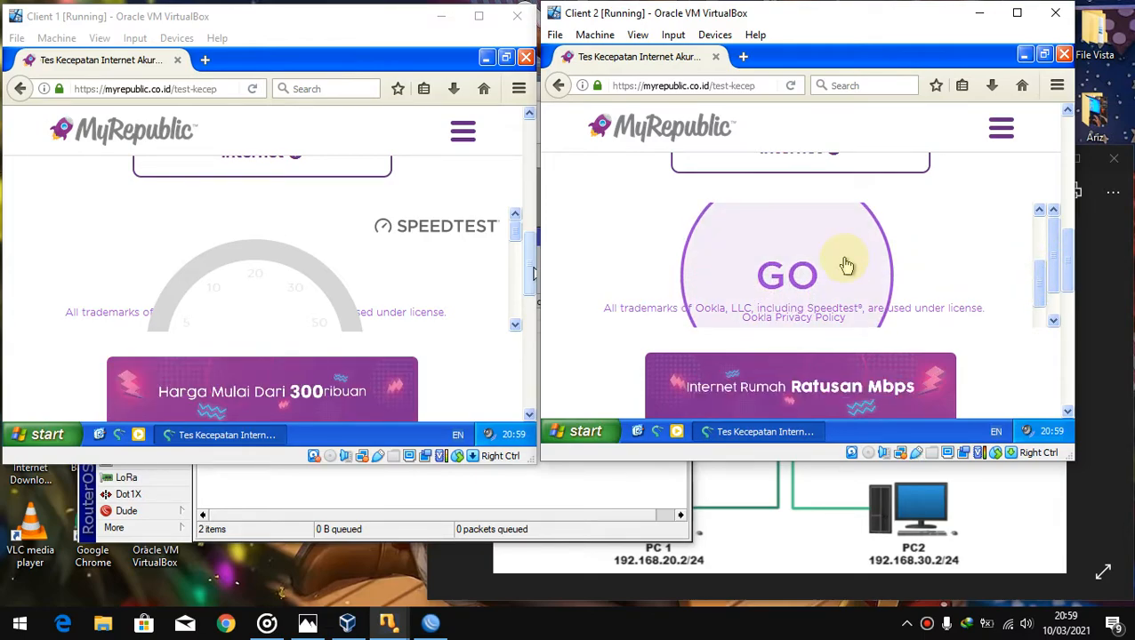
left_click(514, 240)
left_click_drag(514, 241, 525, 293)
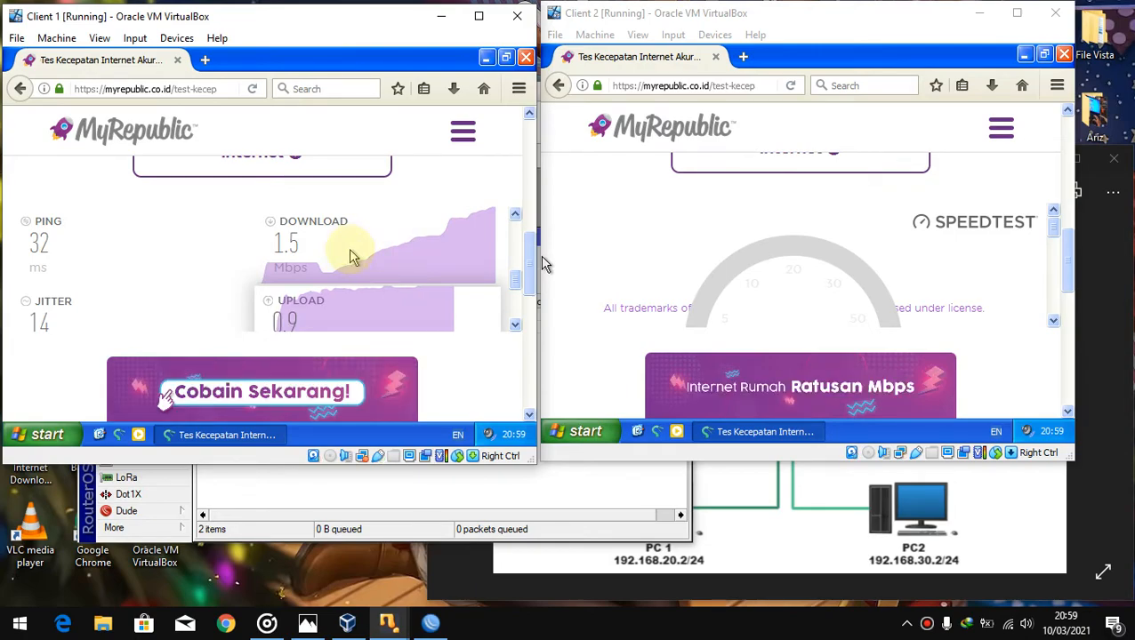
Compare Client 1's download and upload results with the client 1 limits in the WinBox queue list.
left_click(418, 512)
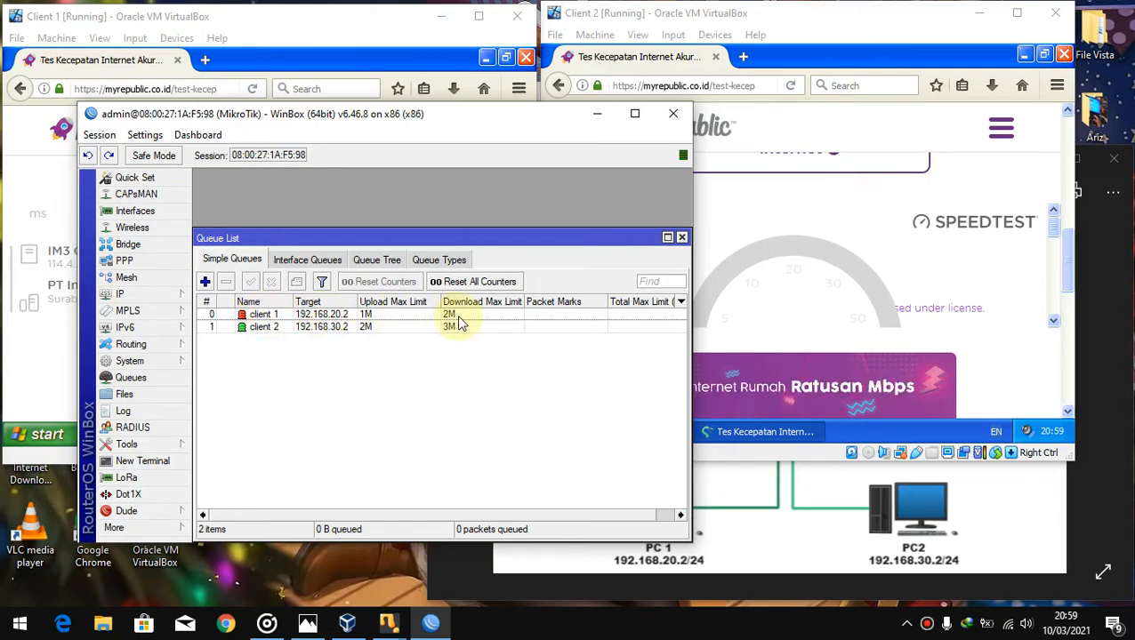
left_click(372, 51)
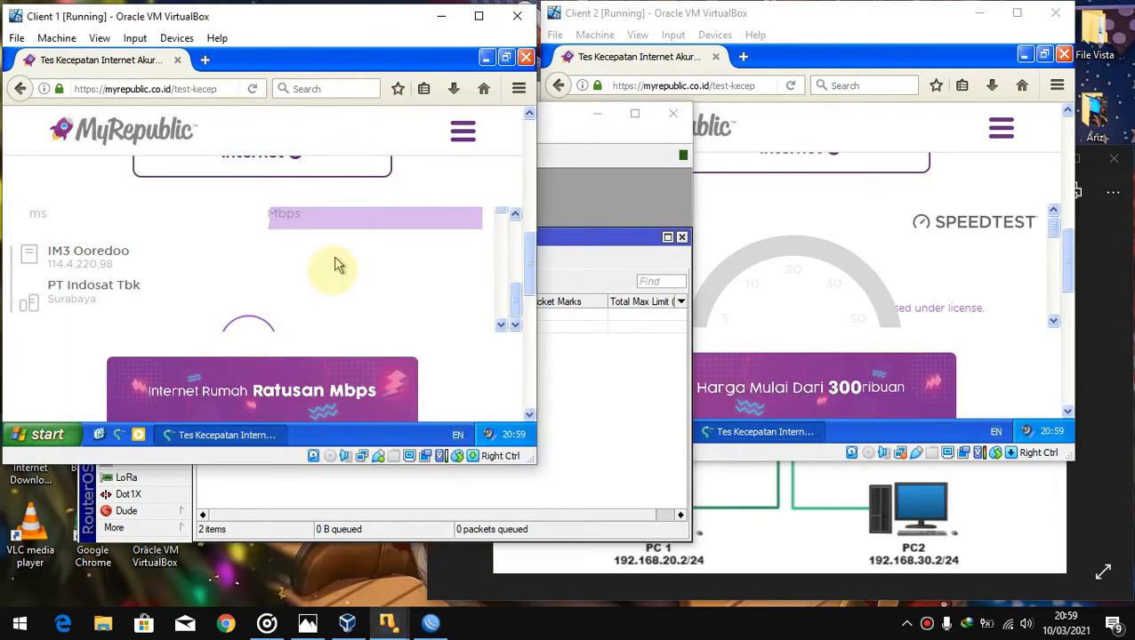
left_click_drag(514, 307, 519, 248)
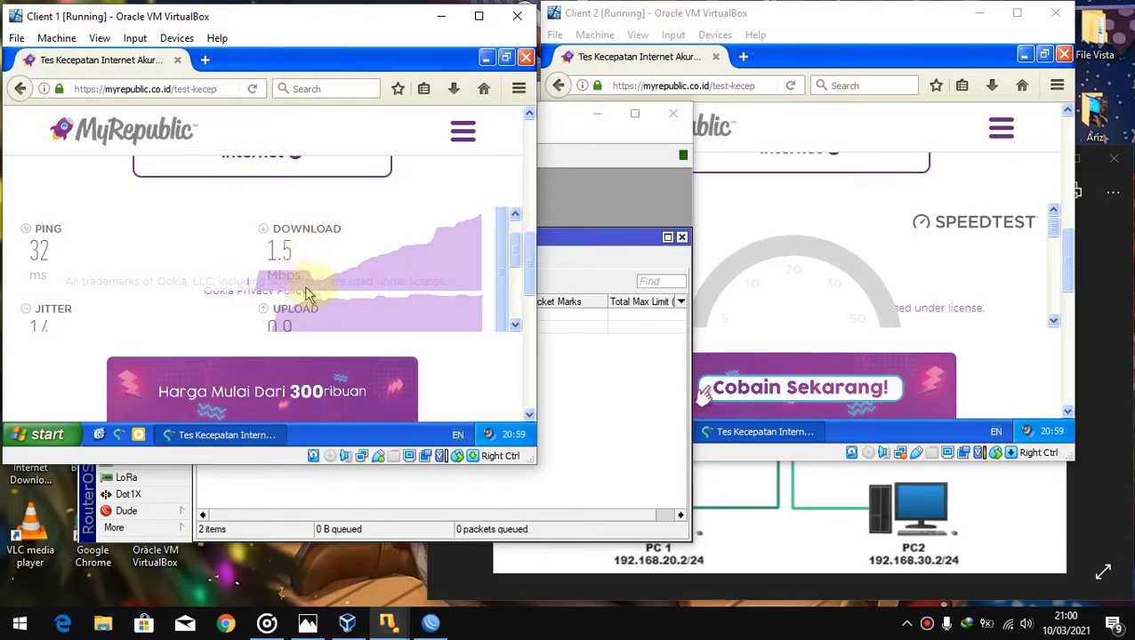
left_click(587, 379)
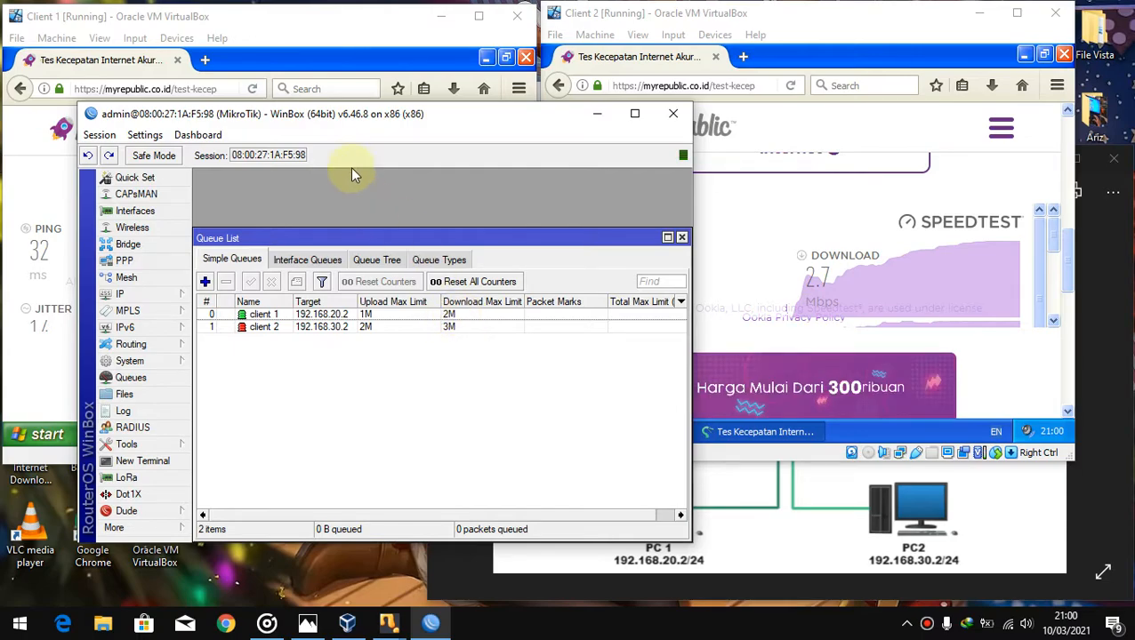
left_click(381, 68)
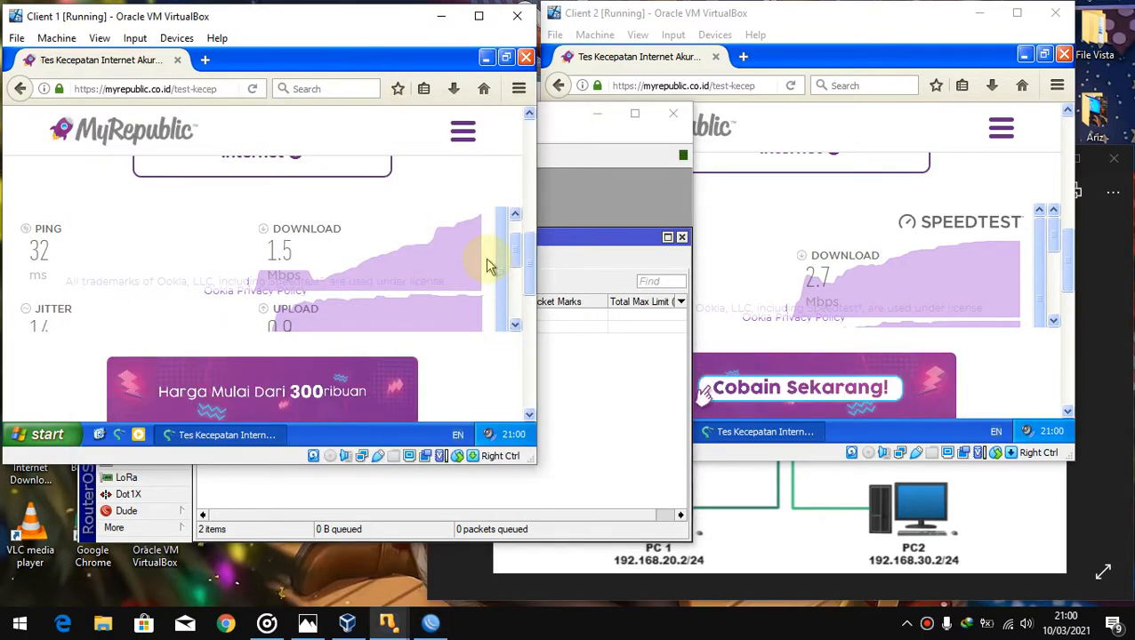
scroll(491, 261, "down", 2)
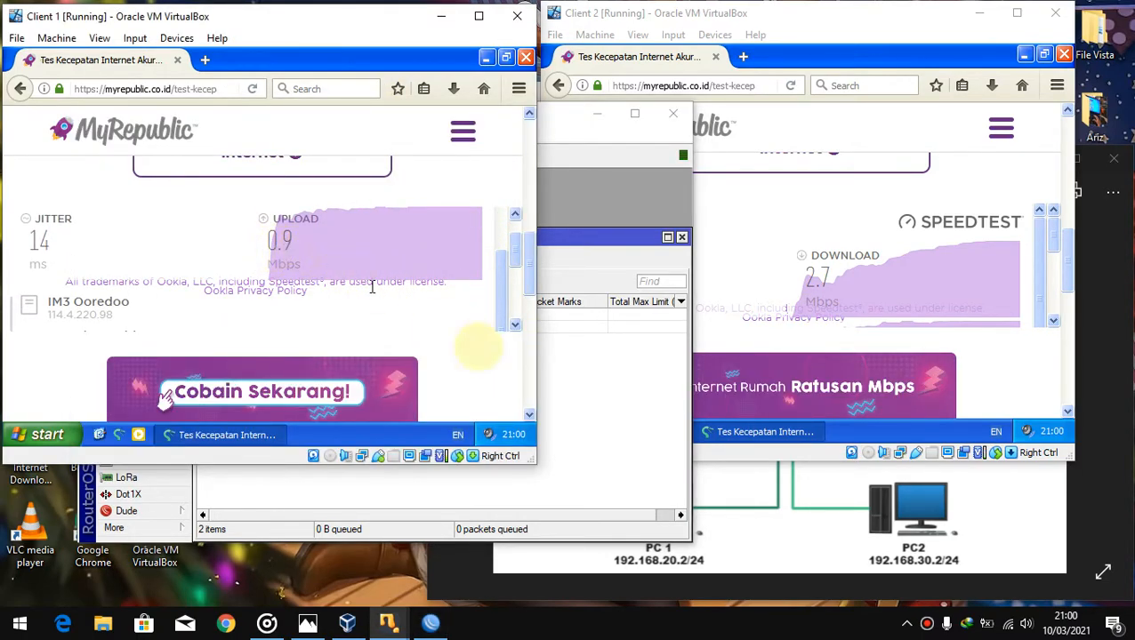
left_click(609, 414)
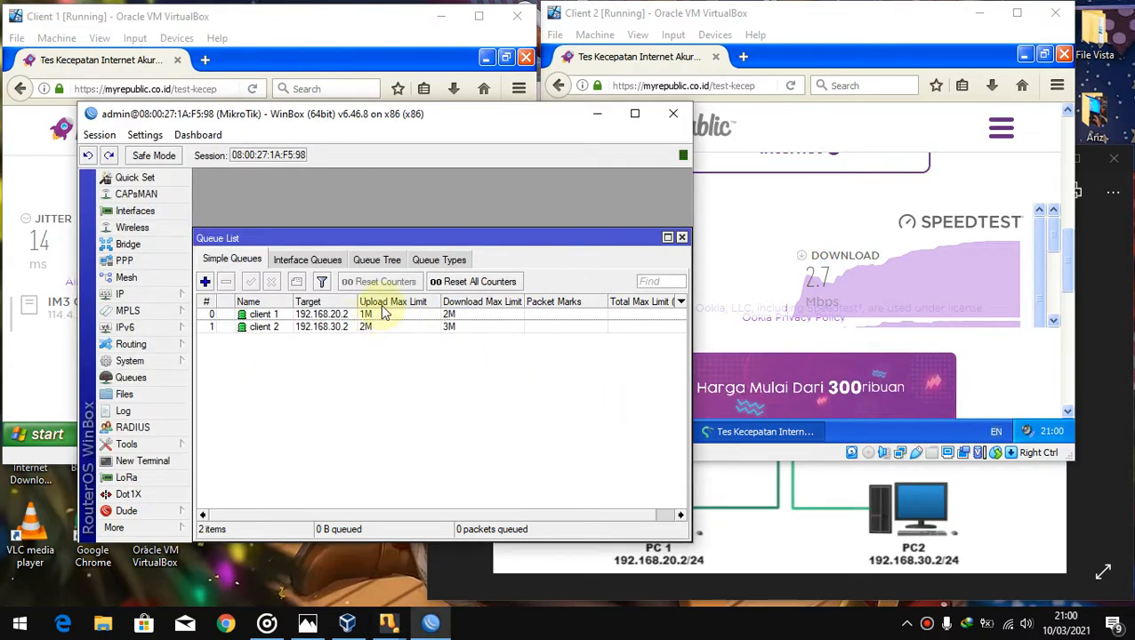
left_click(398, 71)
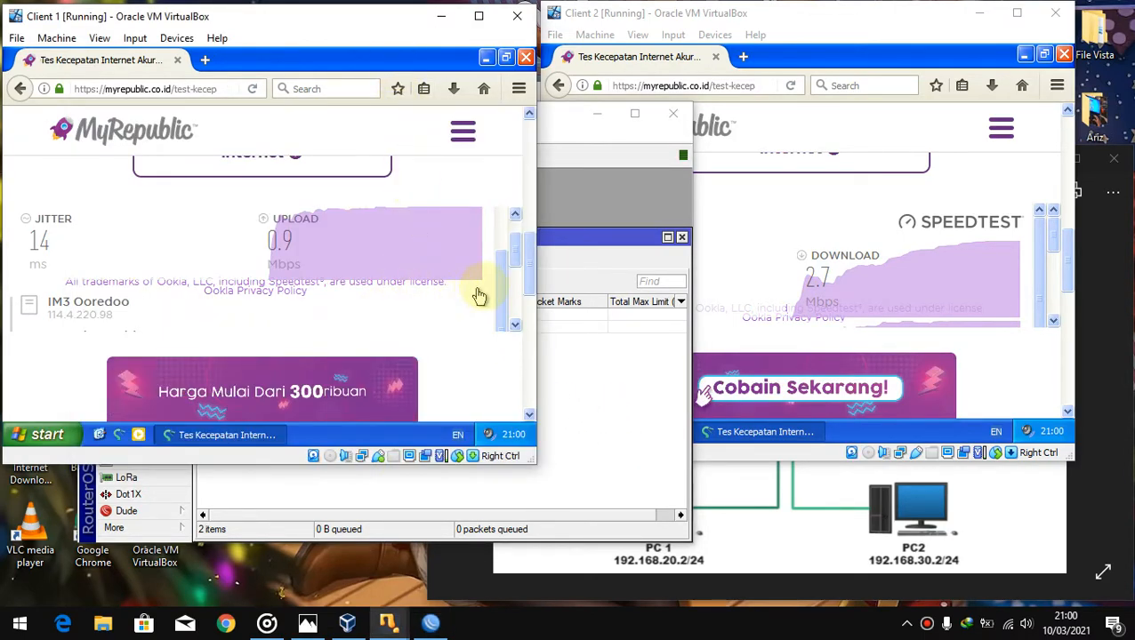
left_click_drag(504, 289, 502, 272)
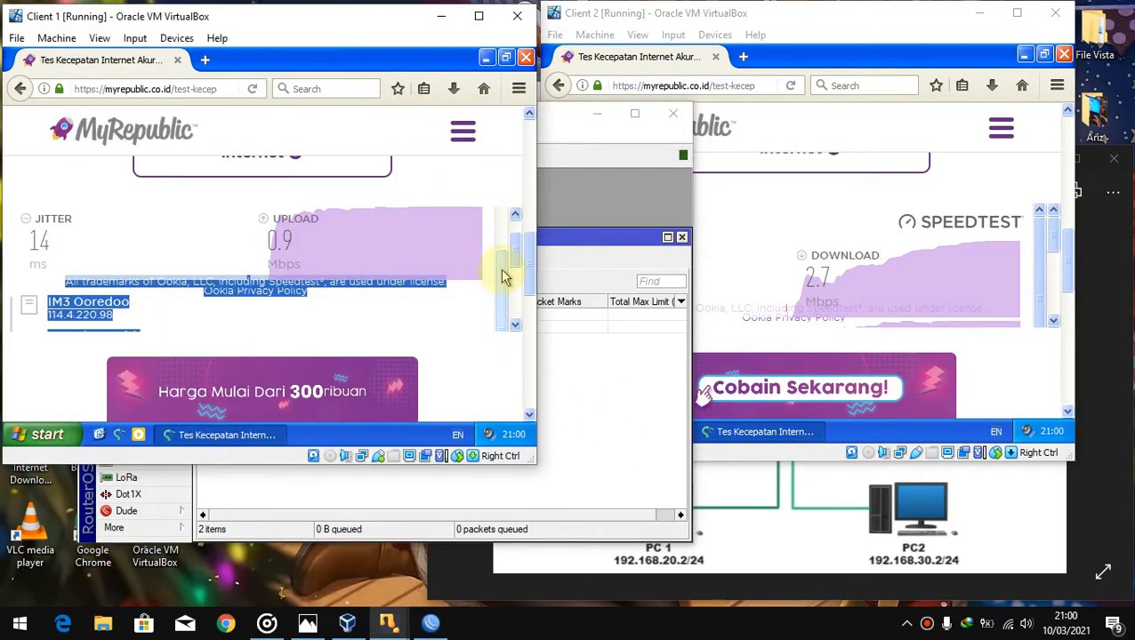
Check Client 2's download and upload results against its WinBox queue limits, and review Client 1's results again.
left_click(895, 61)
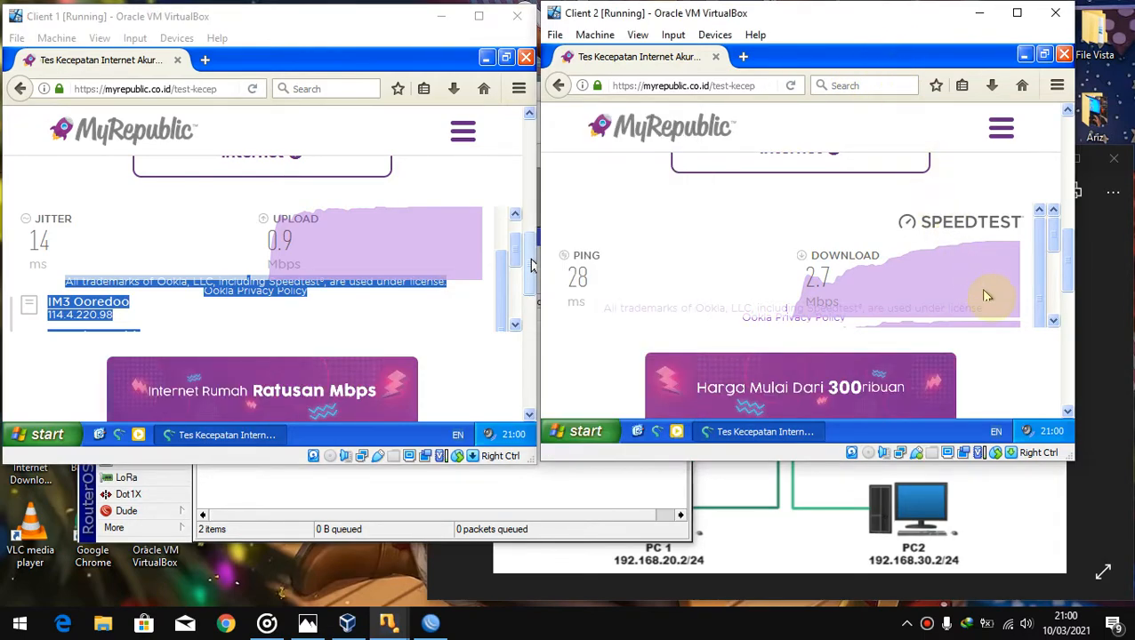
left_click_drag(1036, 253, 1034, 281)
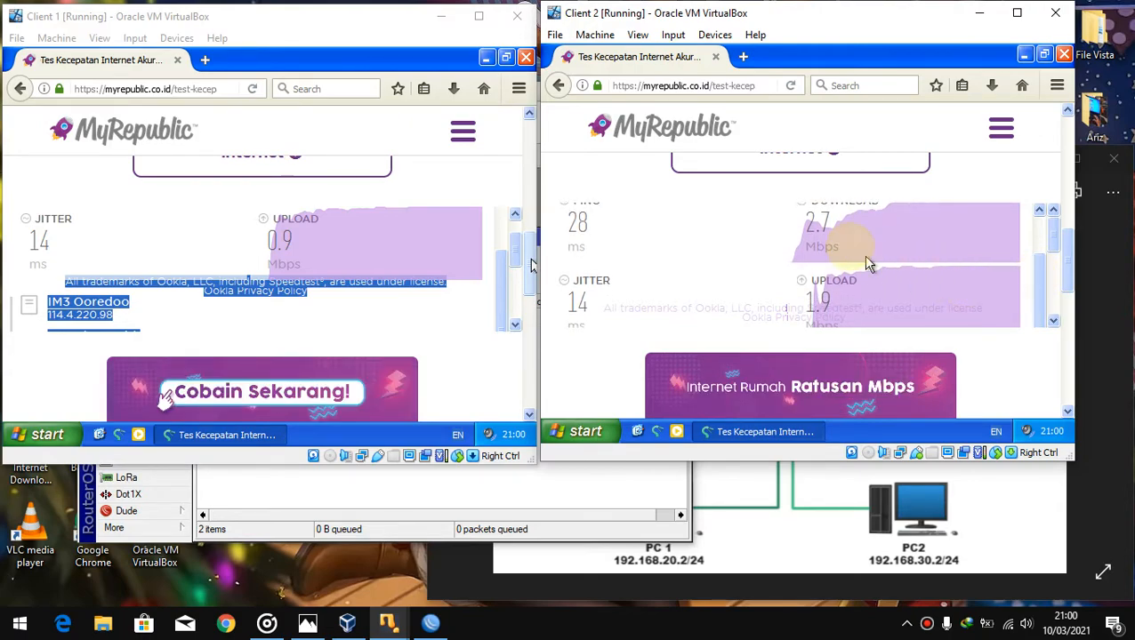
left_click(544, 491)
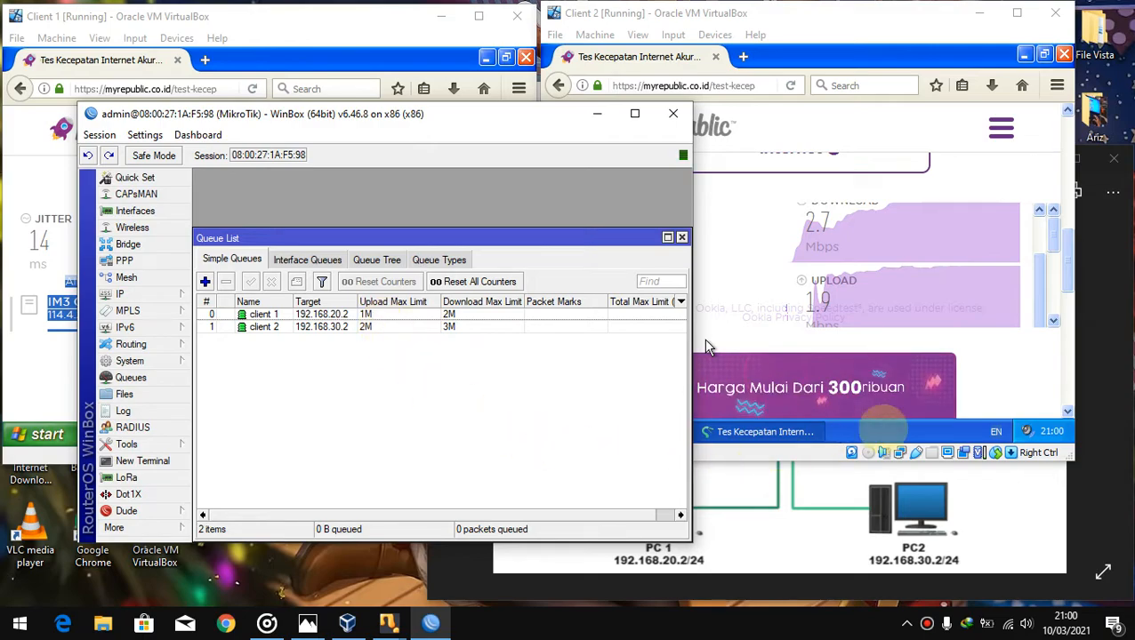
left_click(1037, 279)
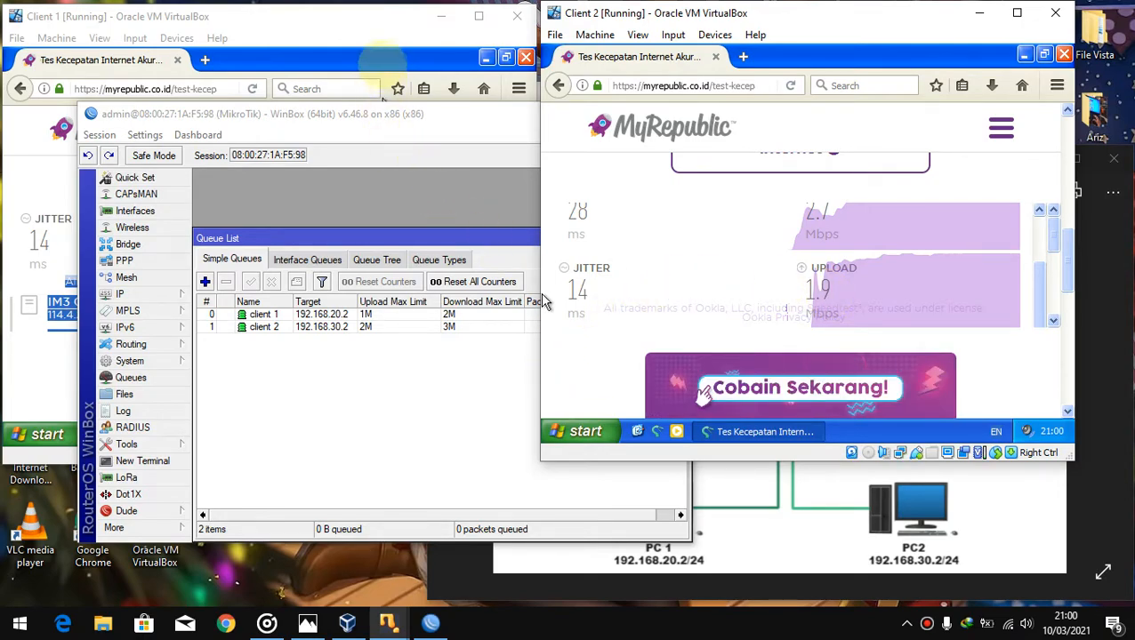
left_click(384, 67)
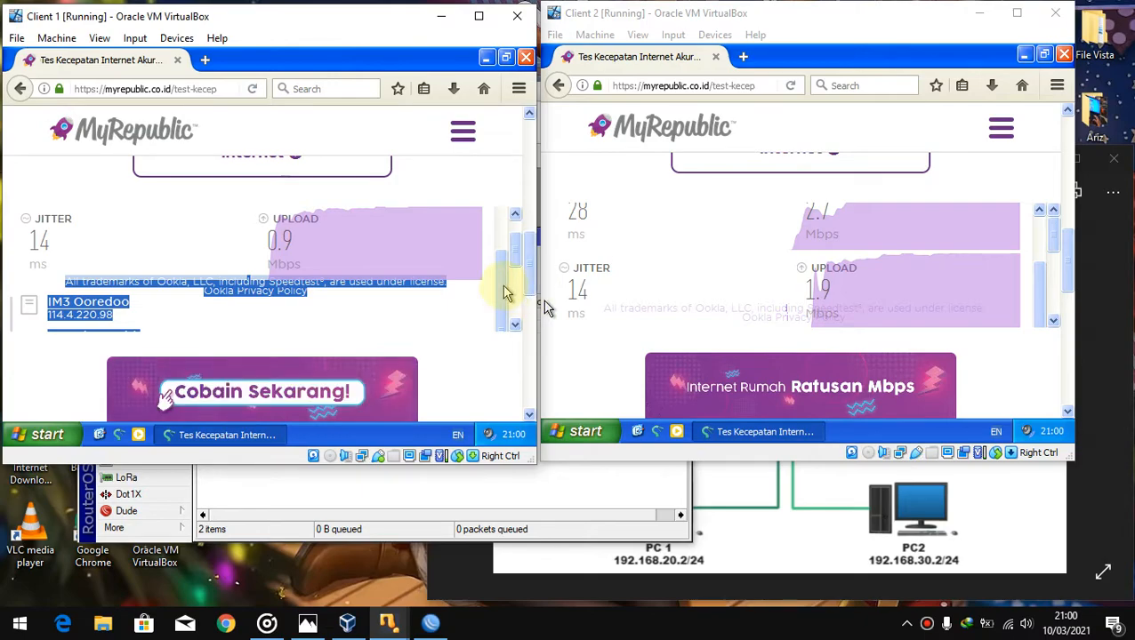
left_click_drag(503, 276, 510, 238)
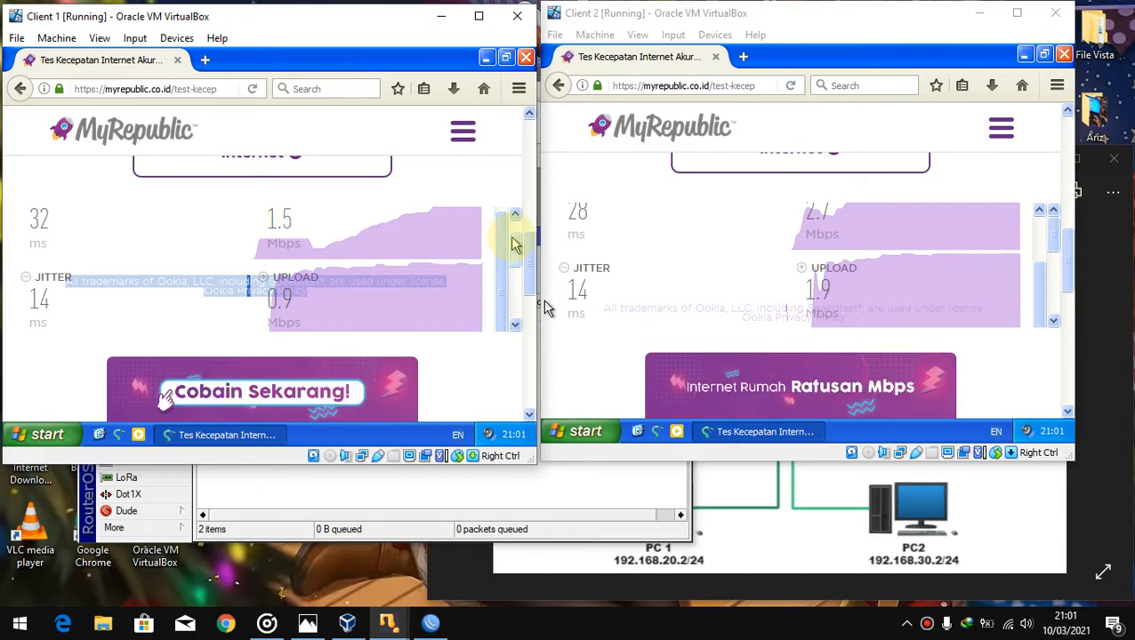
Close the browser on both Client 1 and Client 2, returning each to its desktop.
left_click(526, 57)
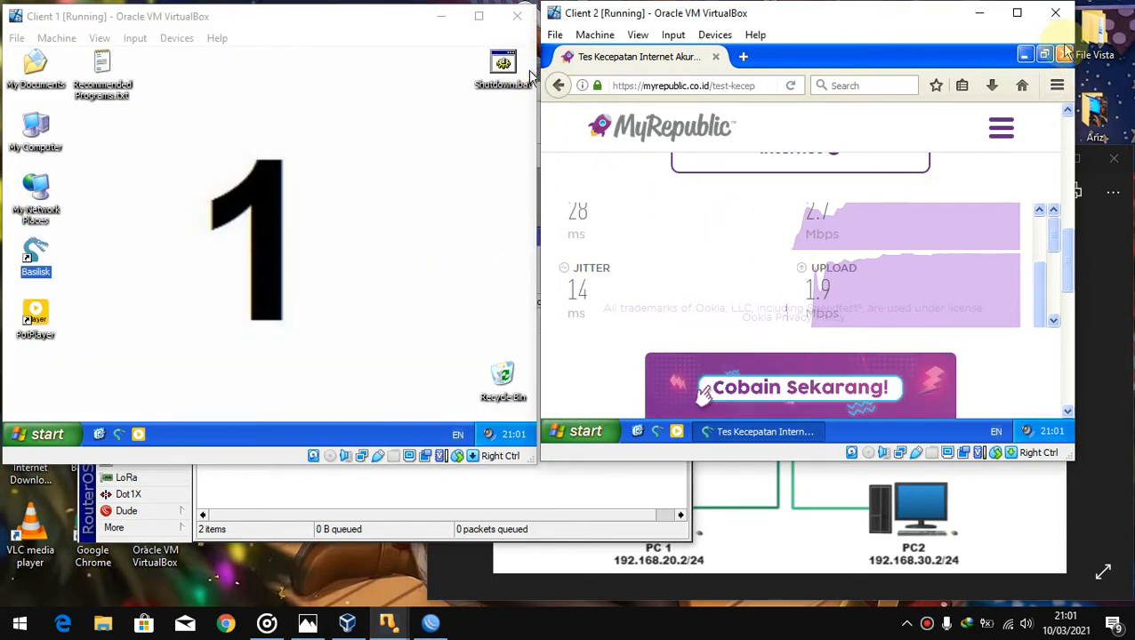
left_click(1063, 55)
left_click(747, 187)
left_click(354, 264)
left_click(855, 260)
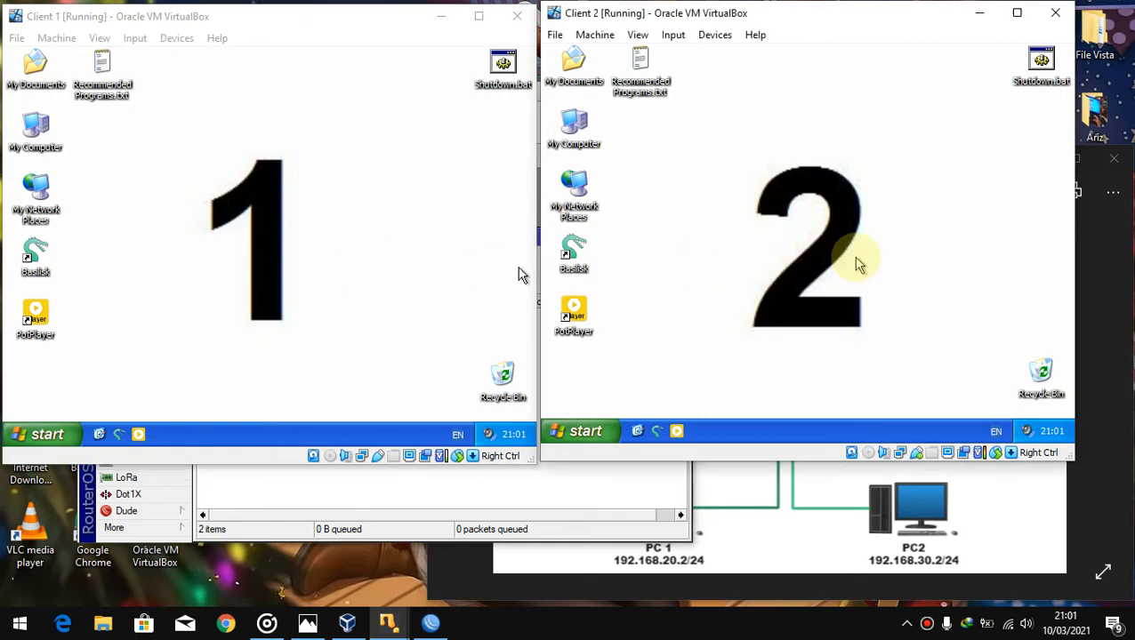